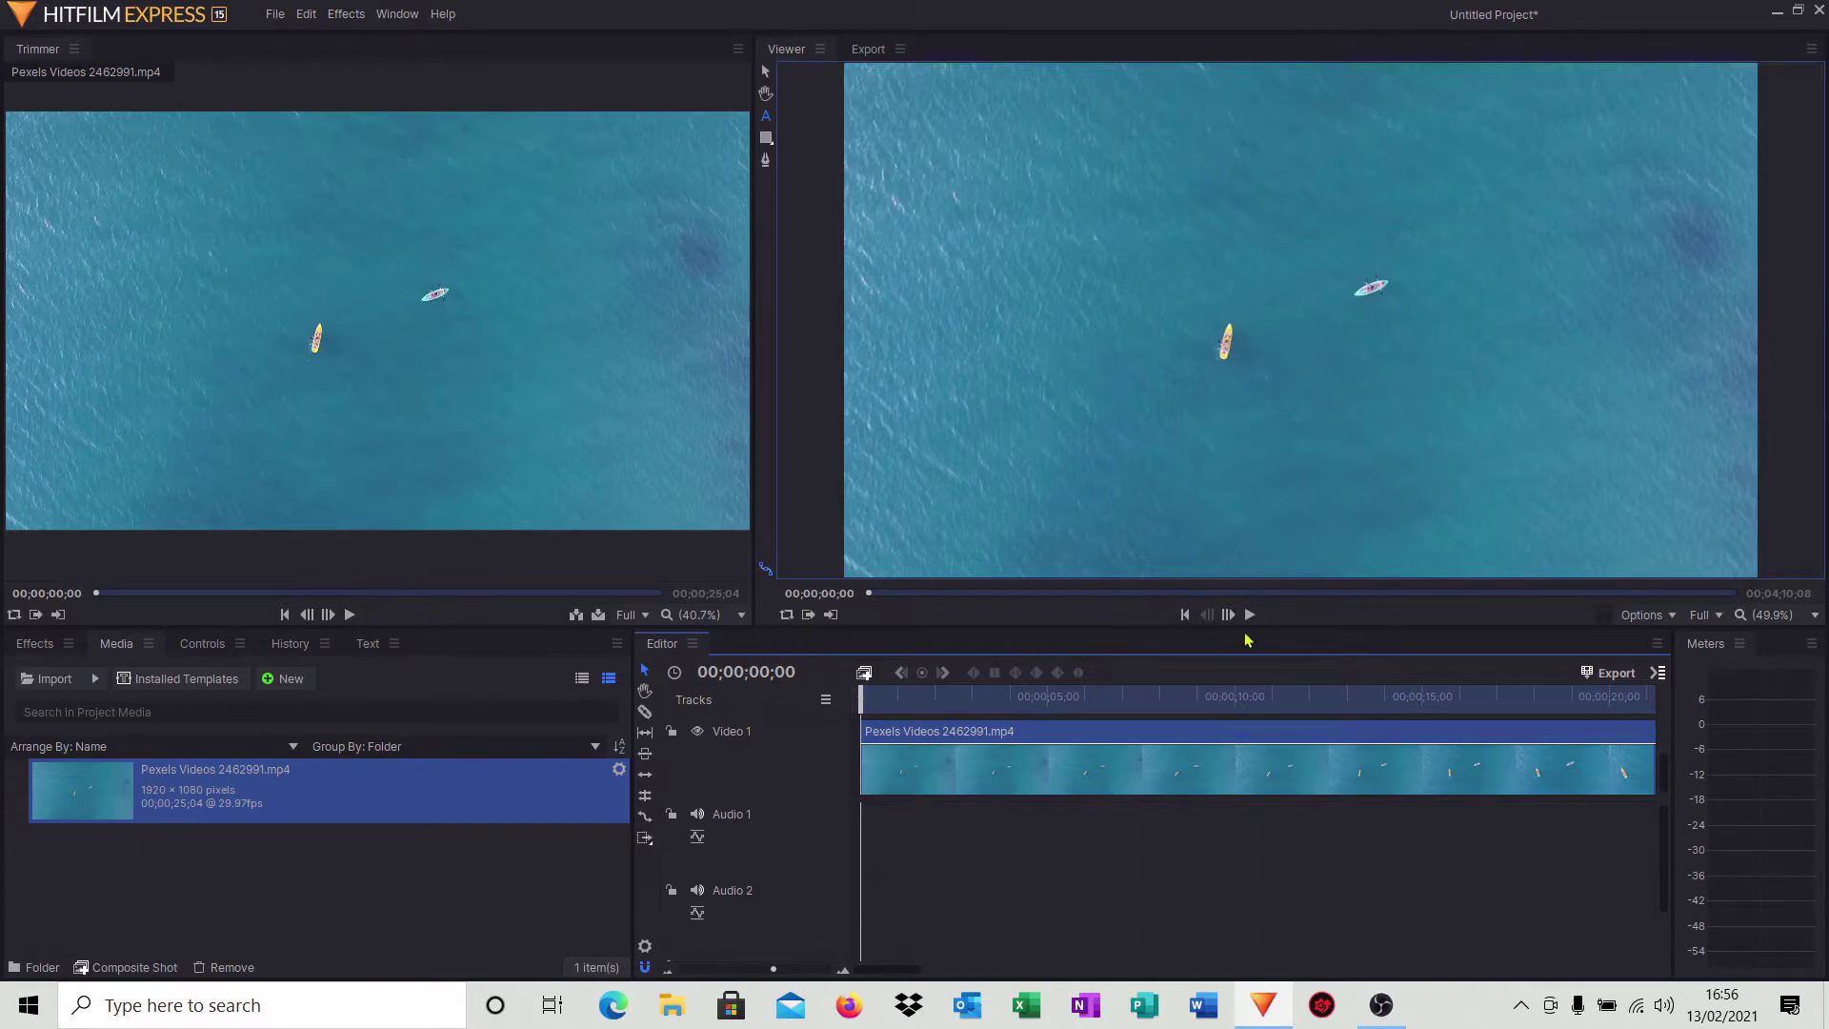
Preview the ocean clip, then return to its start
click(1249, 617)
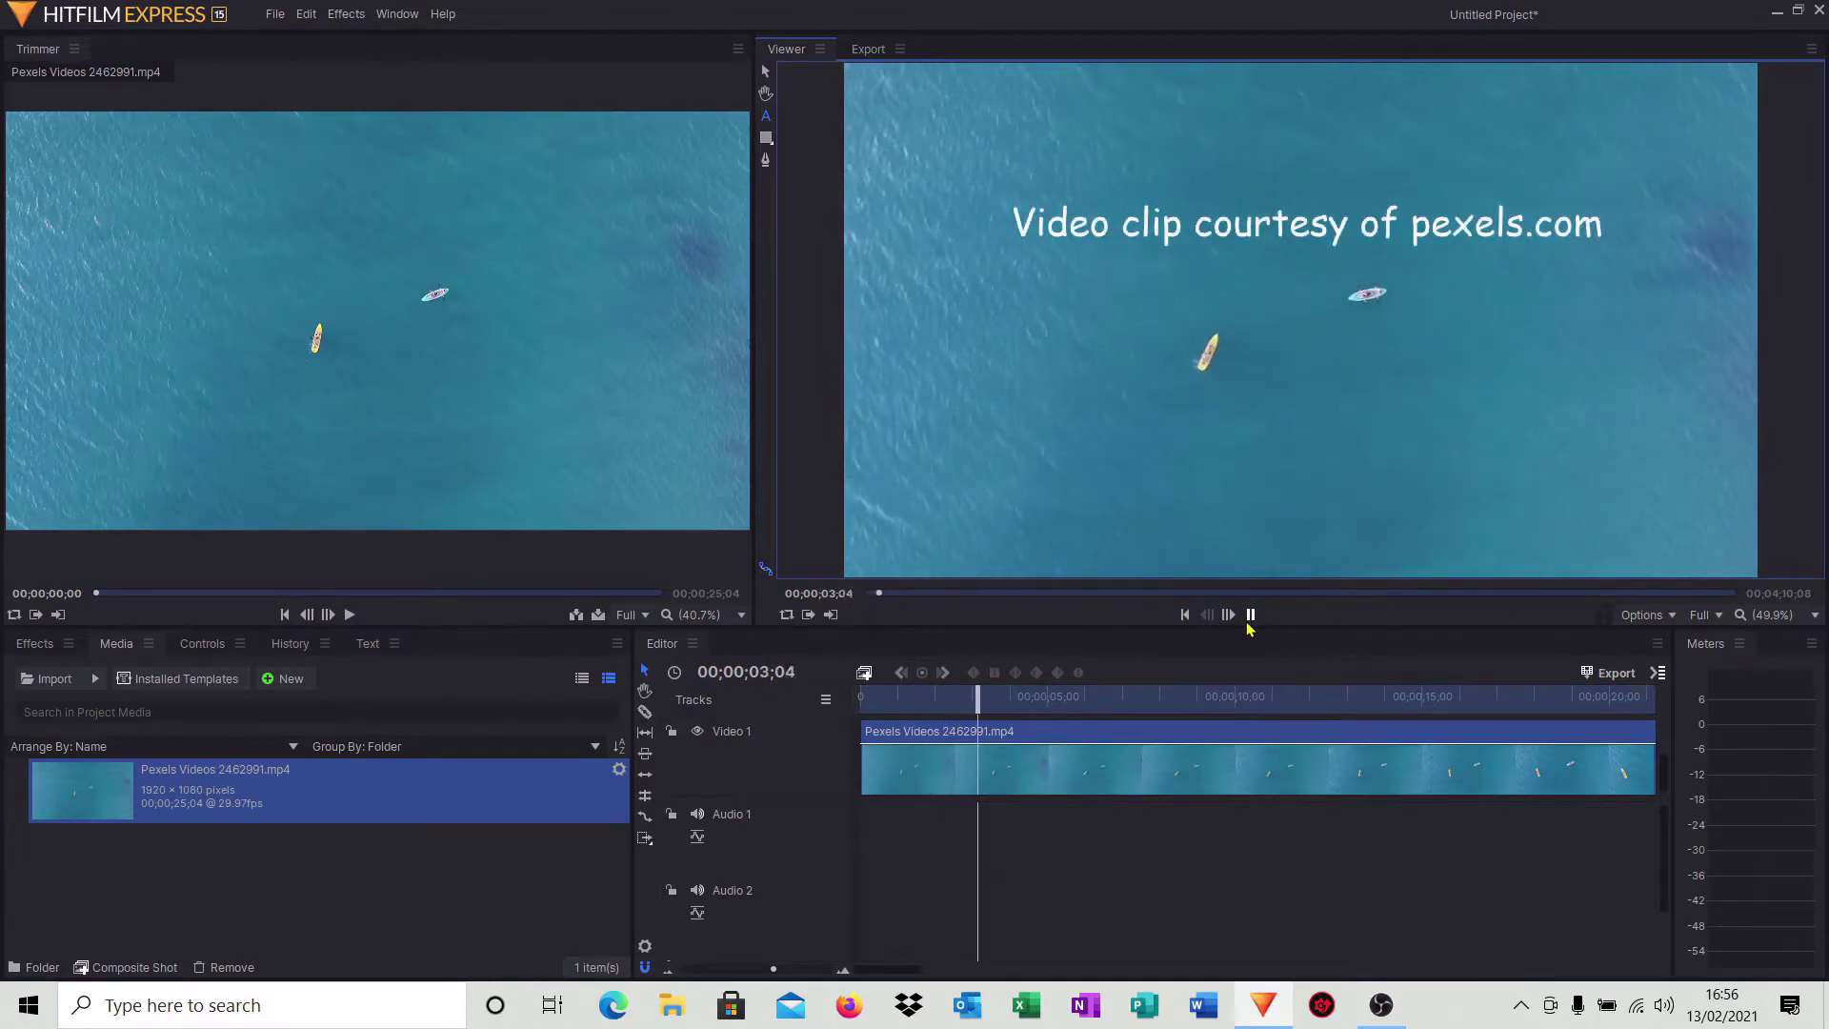
click(1250, 615)
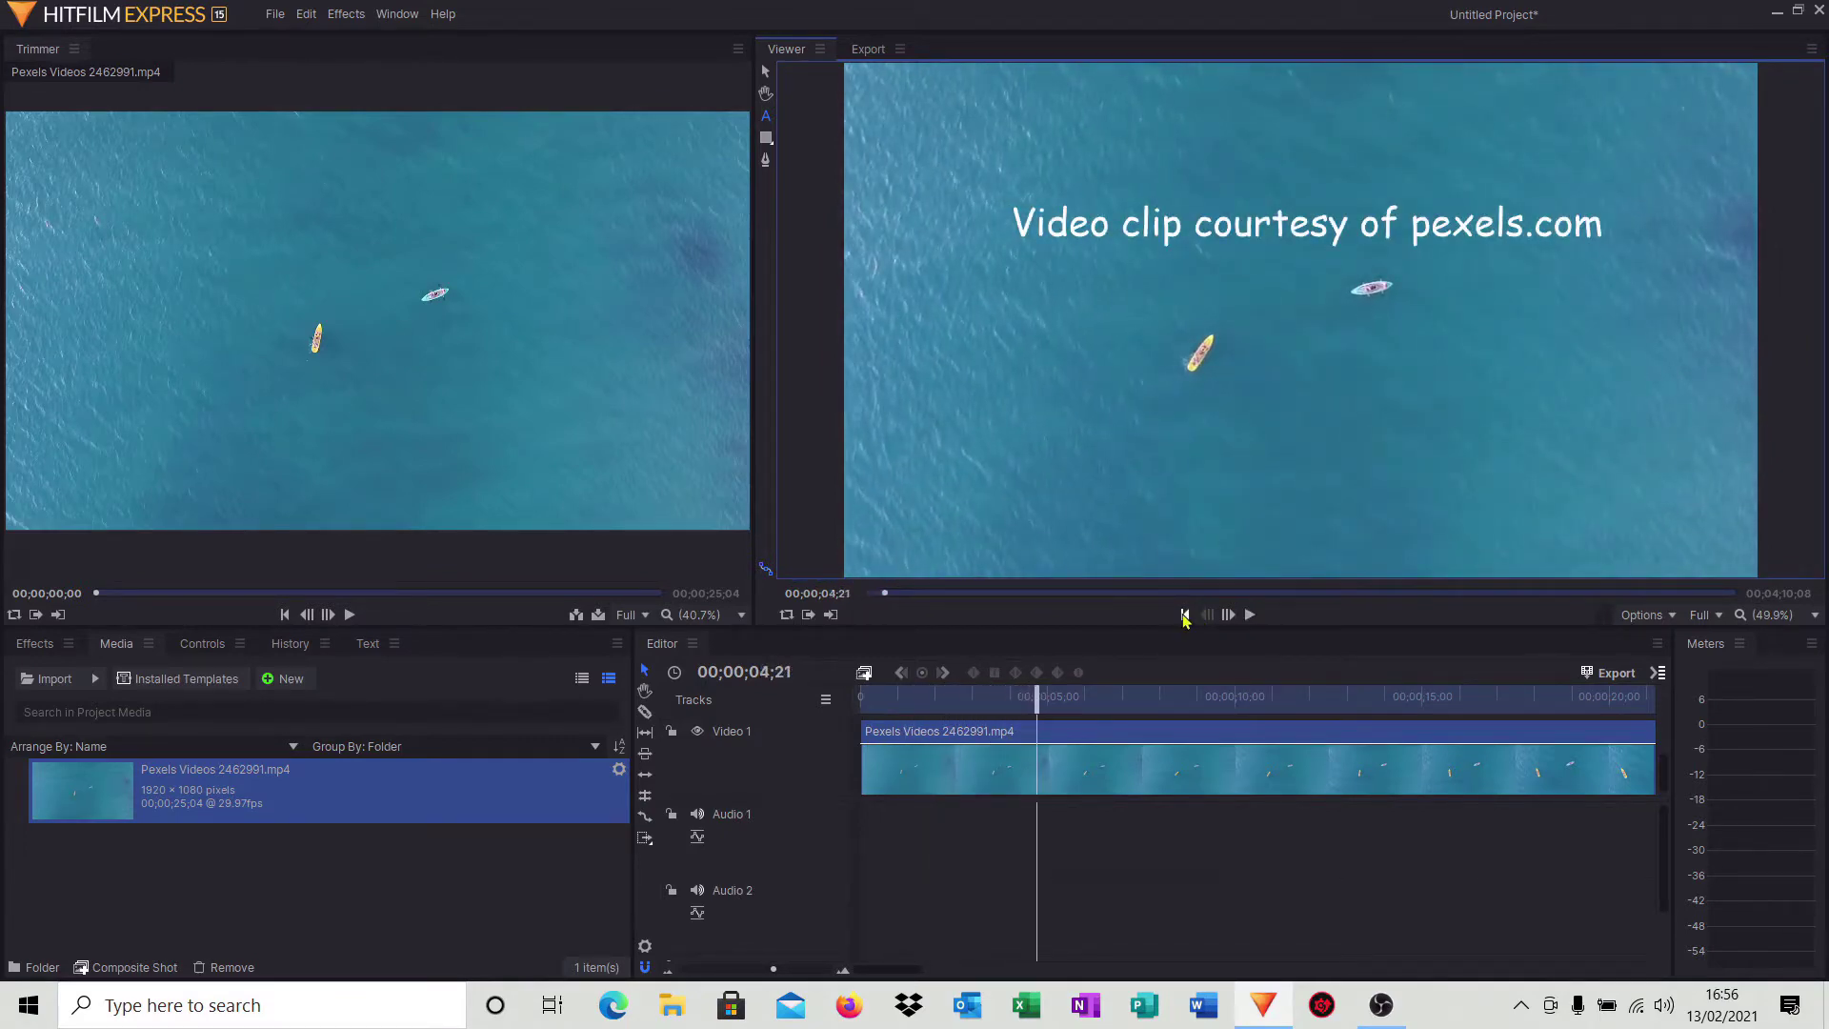
click(1185, 615)
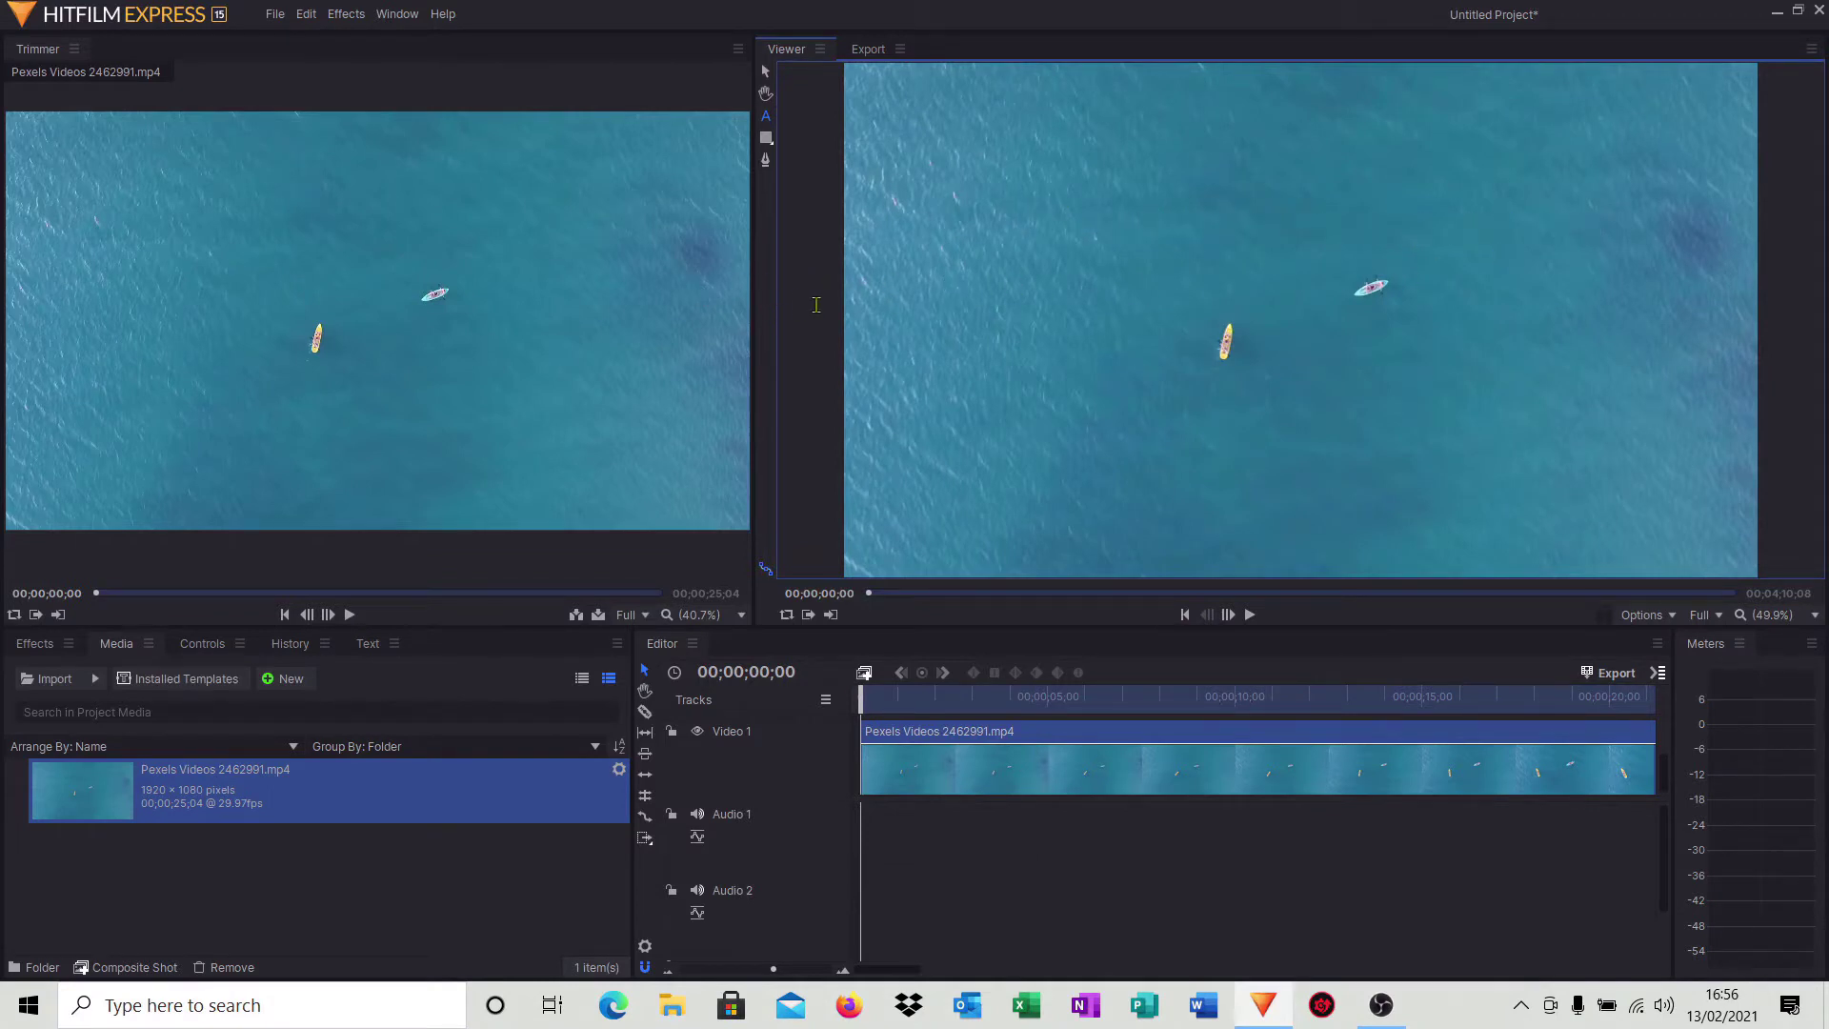
Convert the clip into a composite shot and add a text layer
click(864, 673)
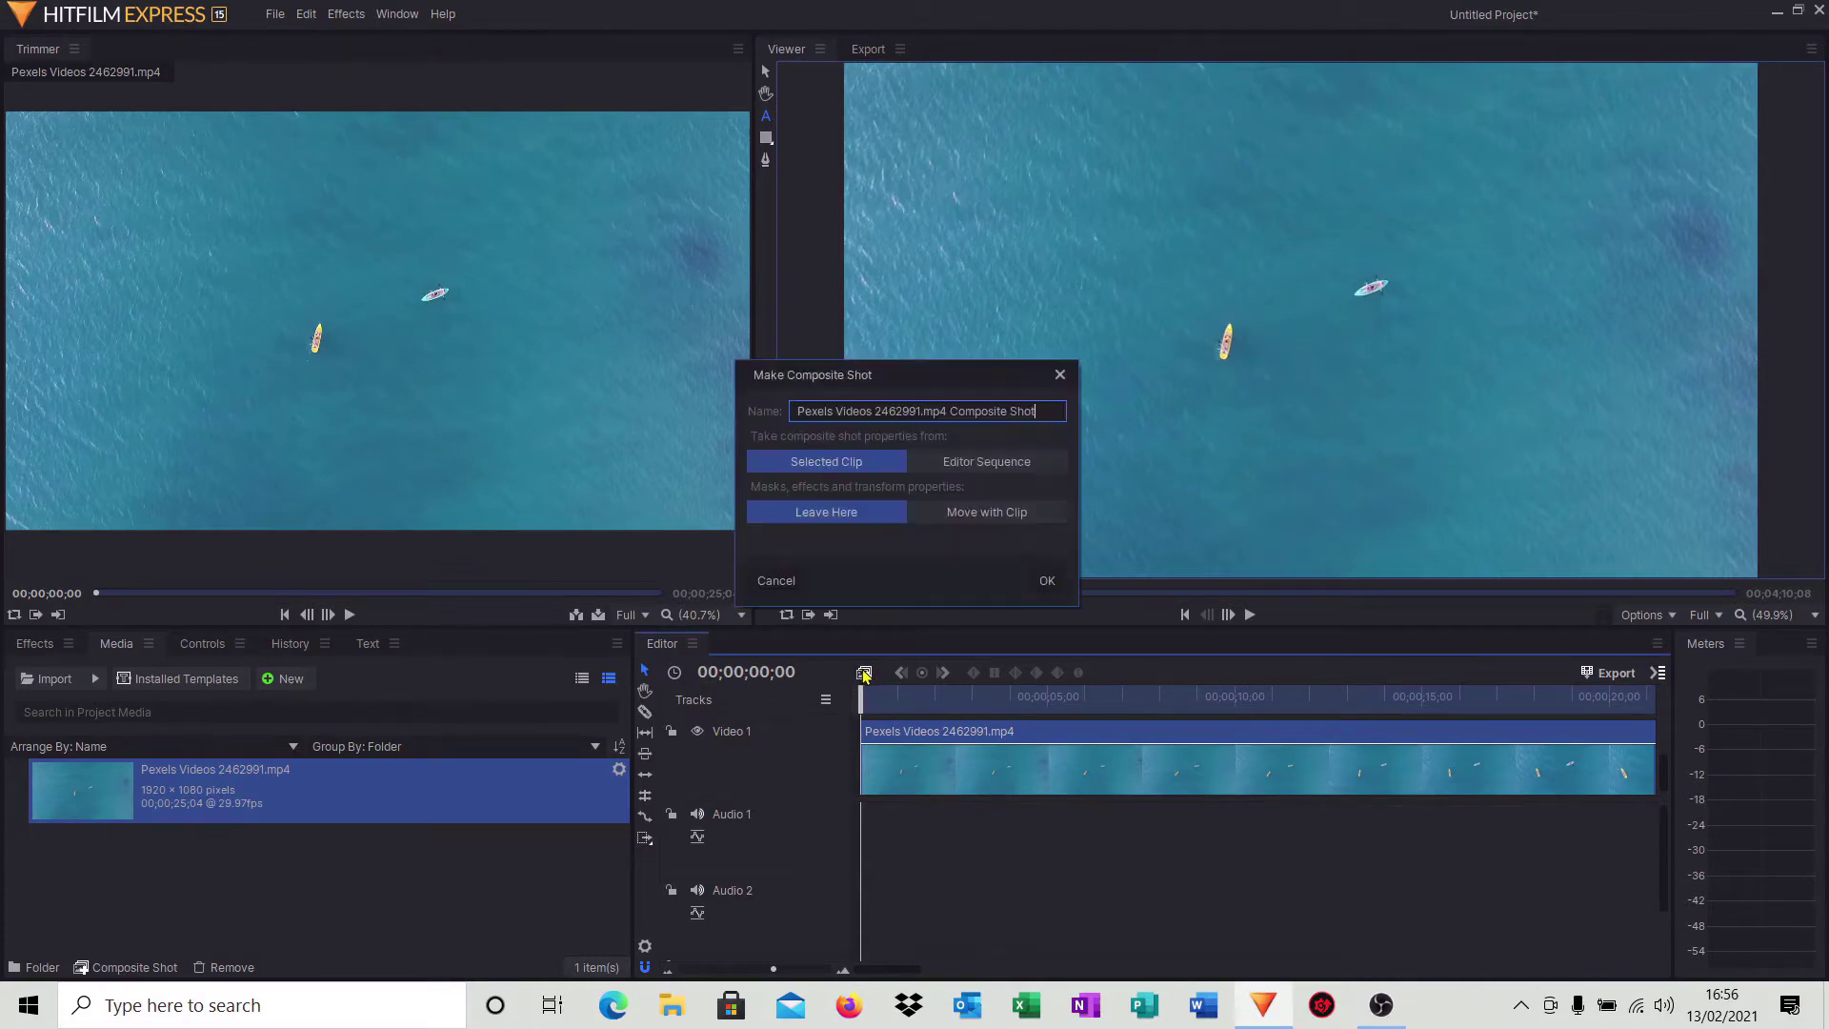
click(1047, 580)
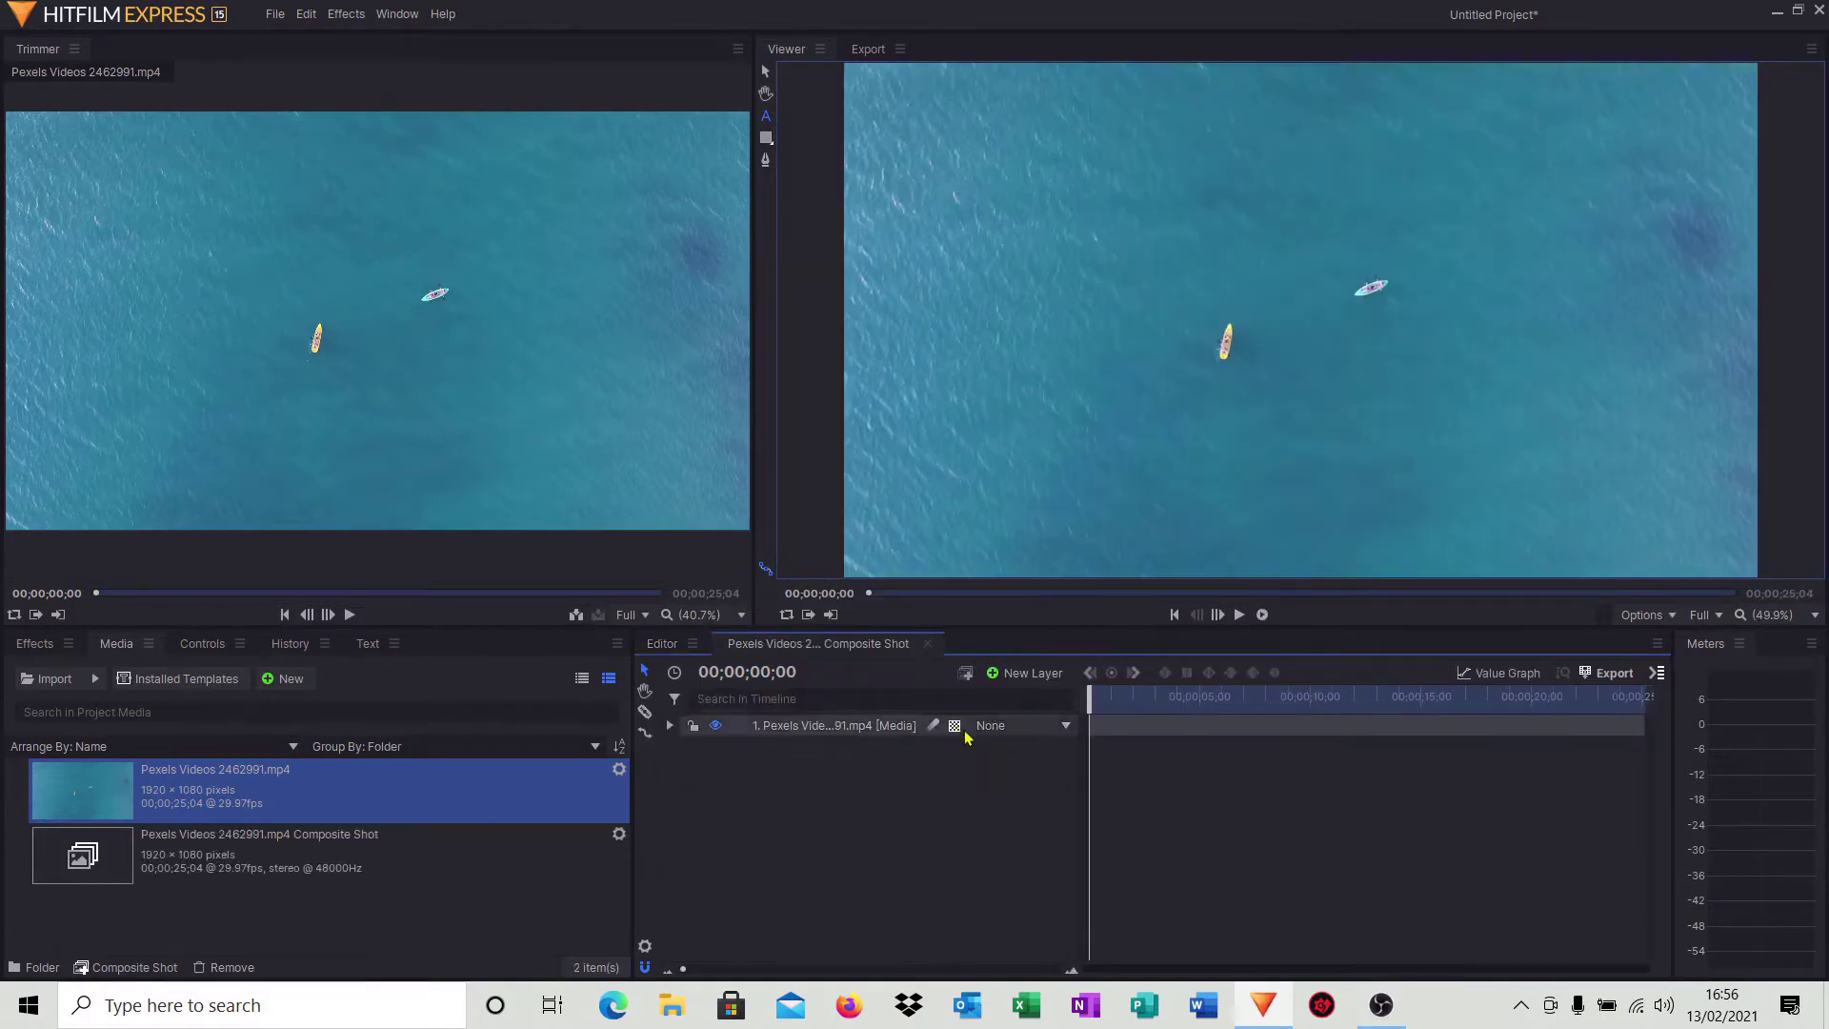
click(1025, 675)
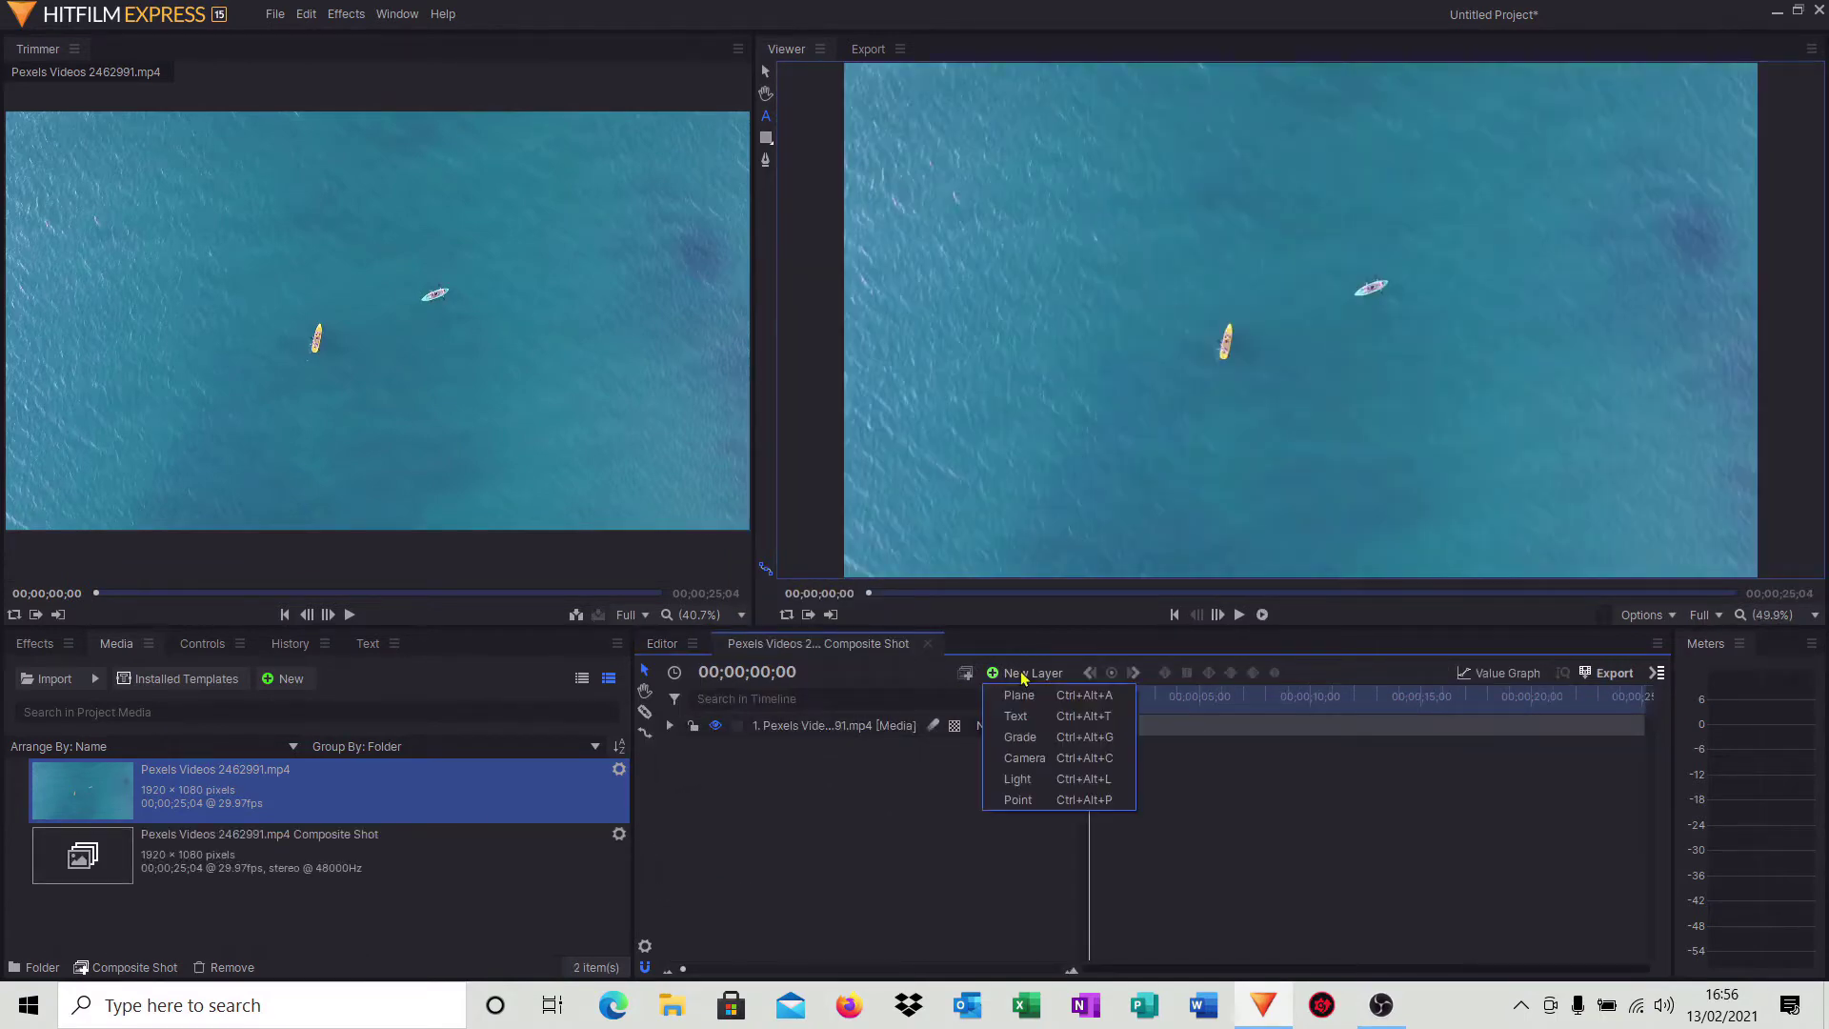
click(1025, 726)
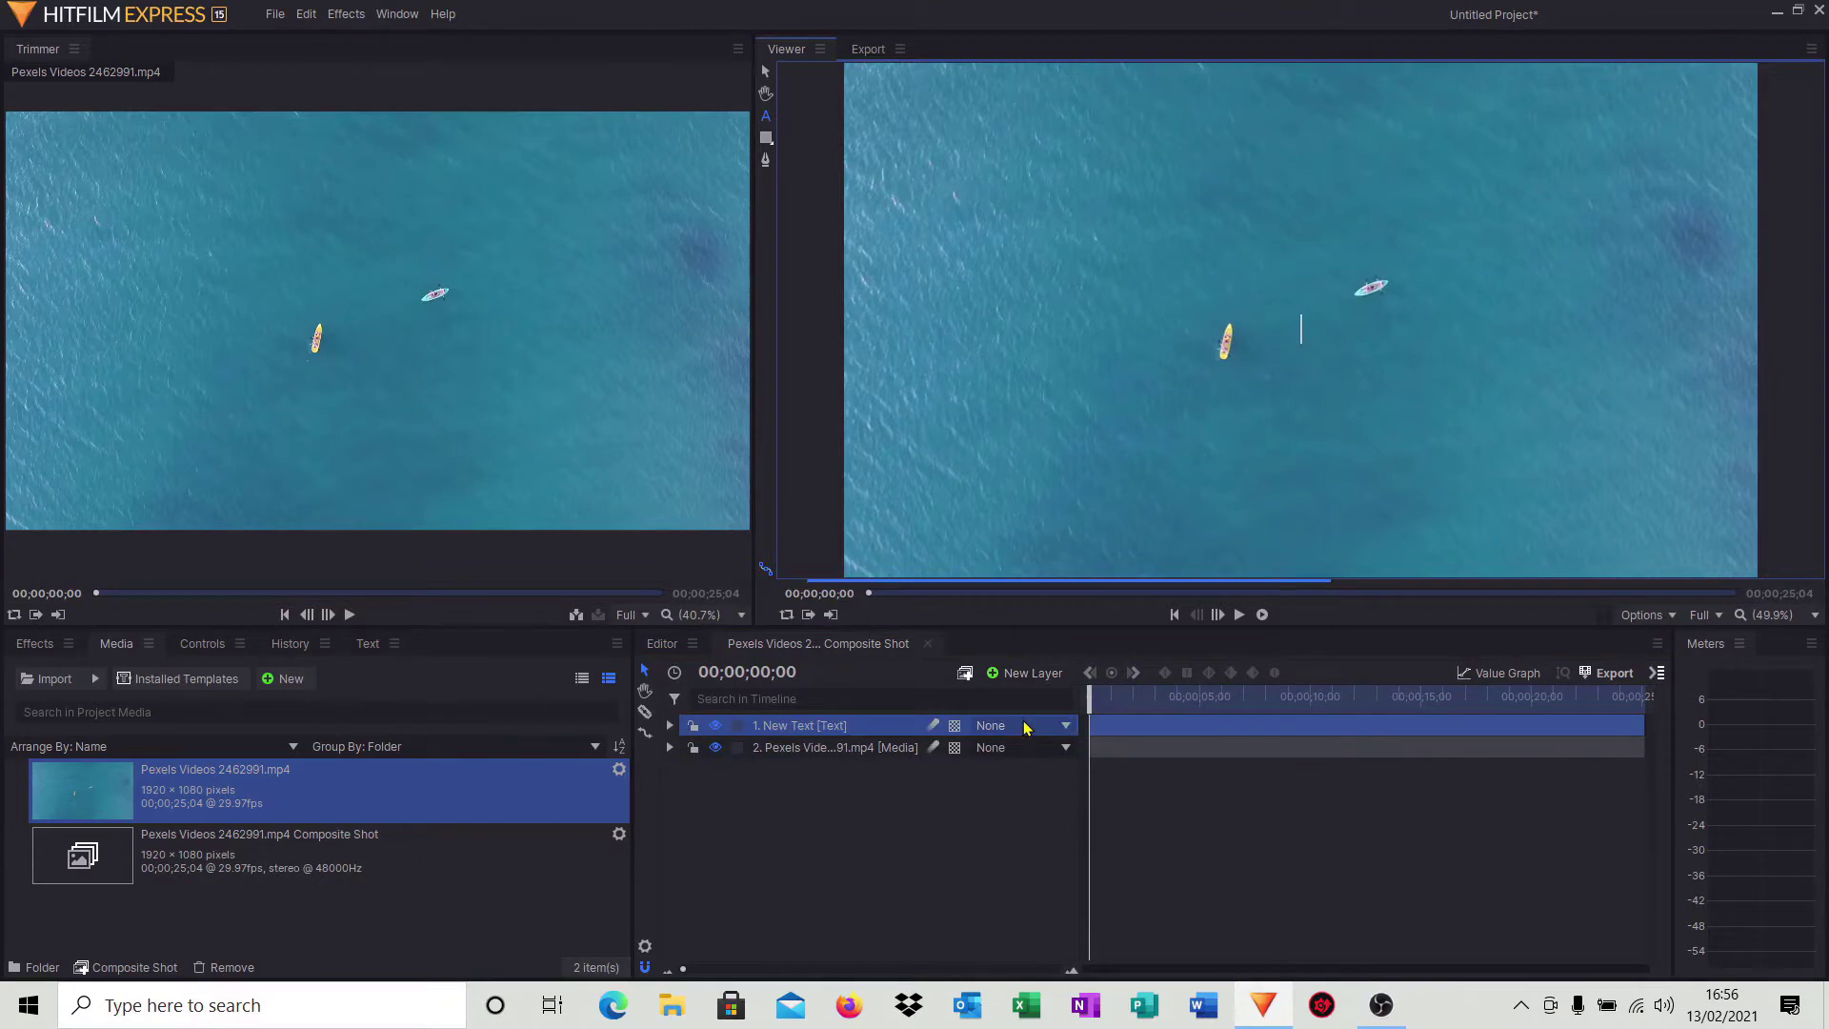
Rename the new text layer to '1st Line'
right_click(818, 734)
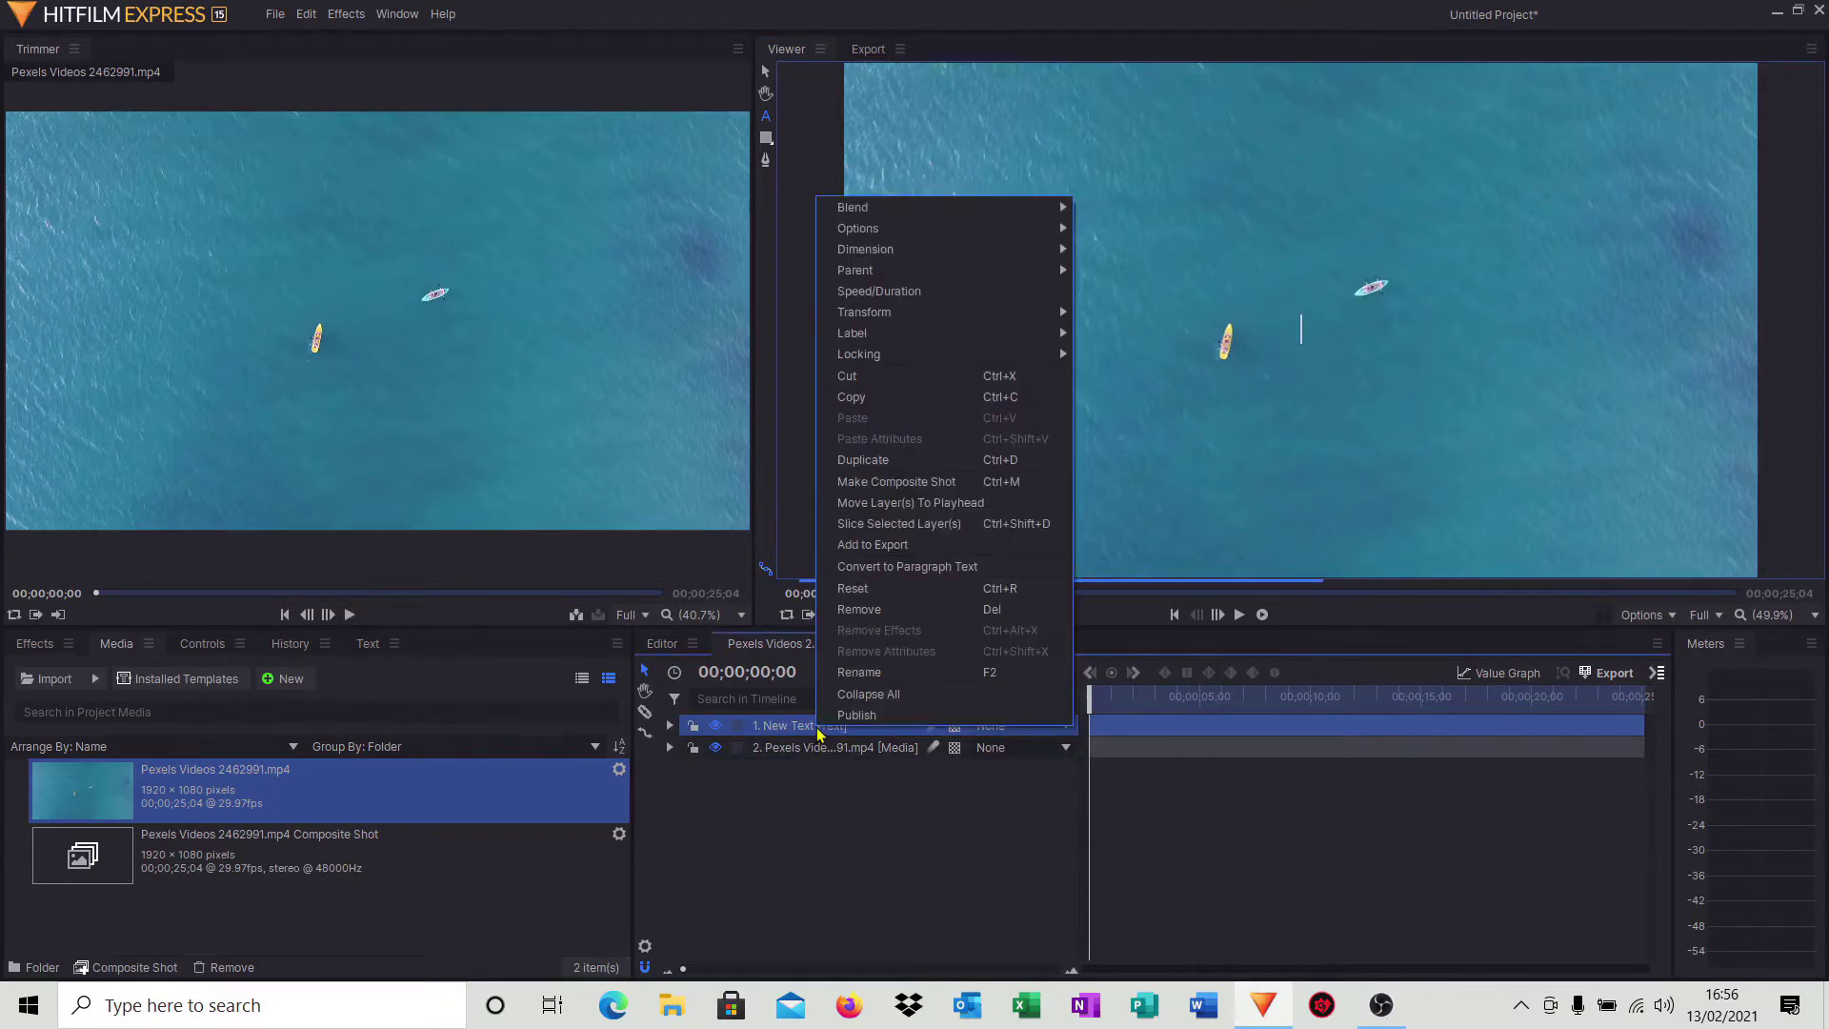
click(862, 672)
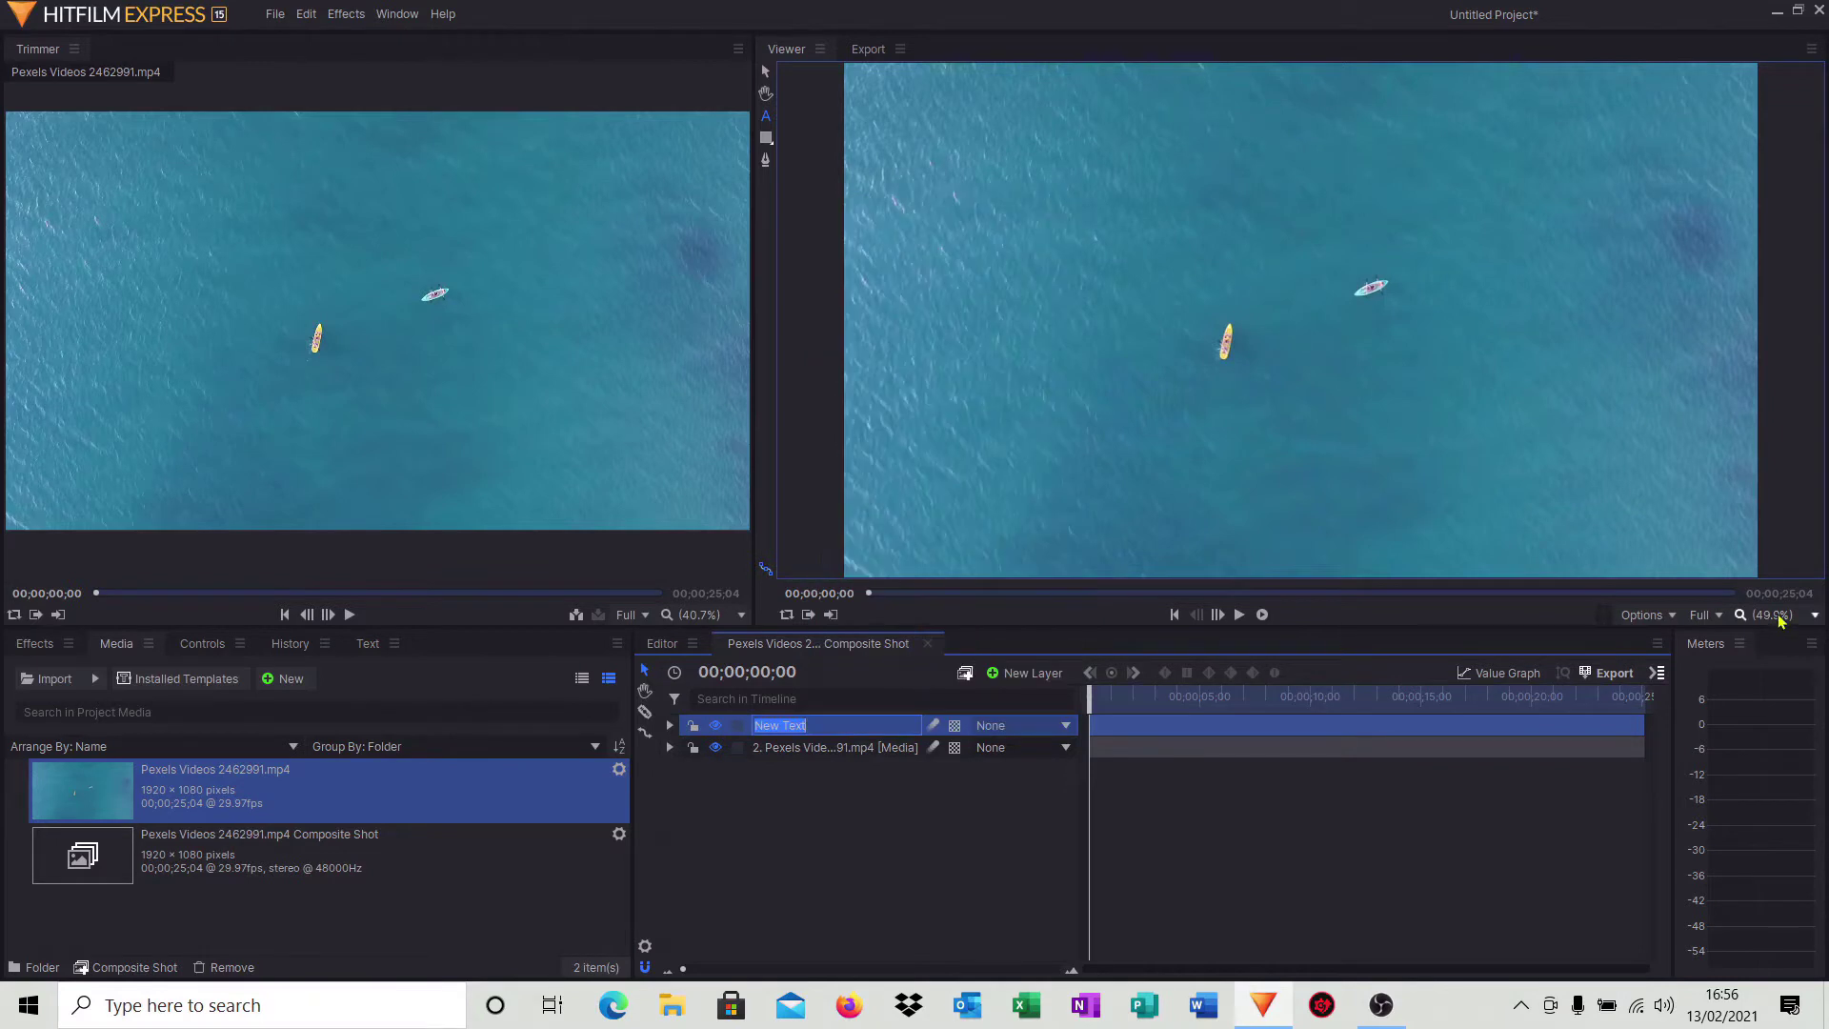
text(1st Line)
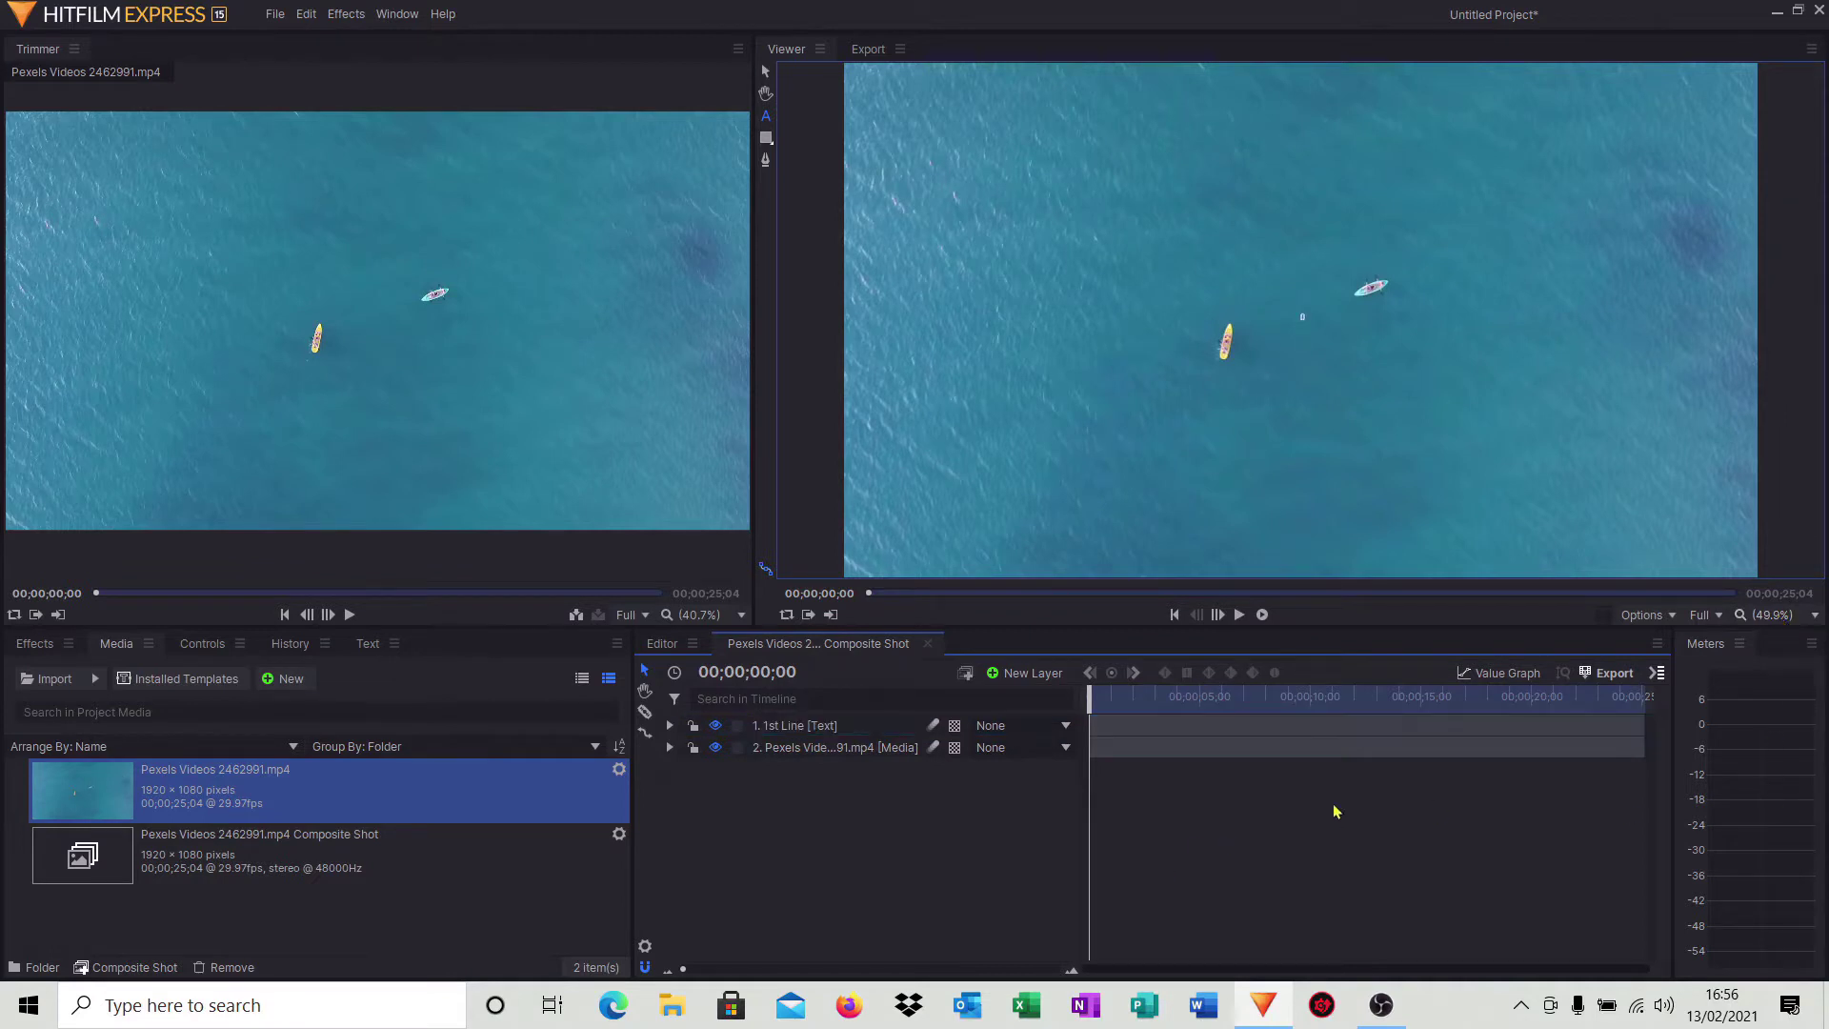
Type 'First Line' over the footage and move the playhead to about 3 seconds
click(1202, 717)
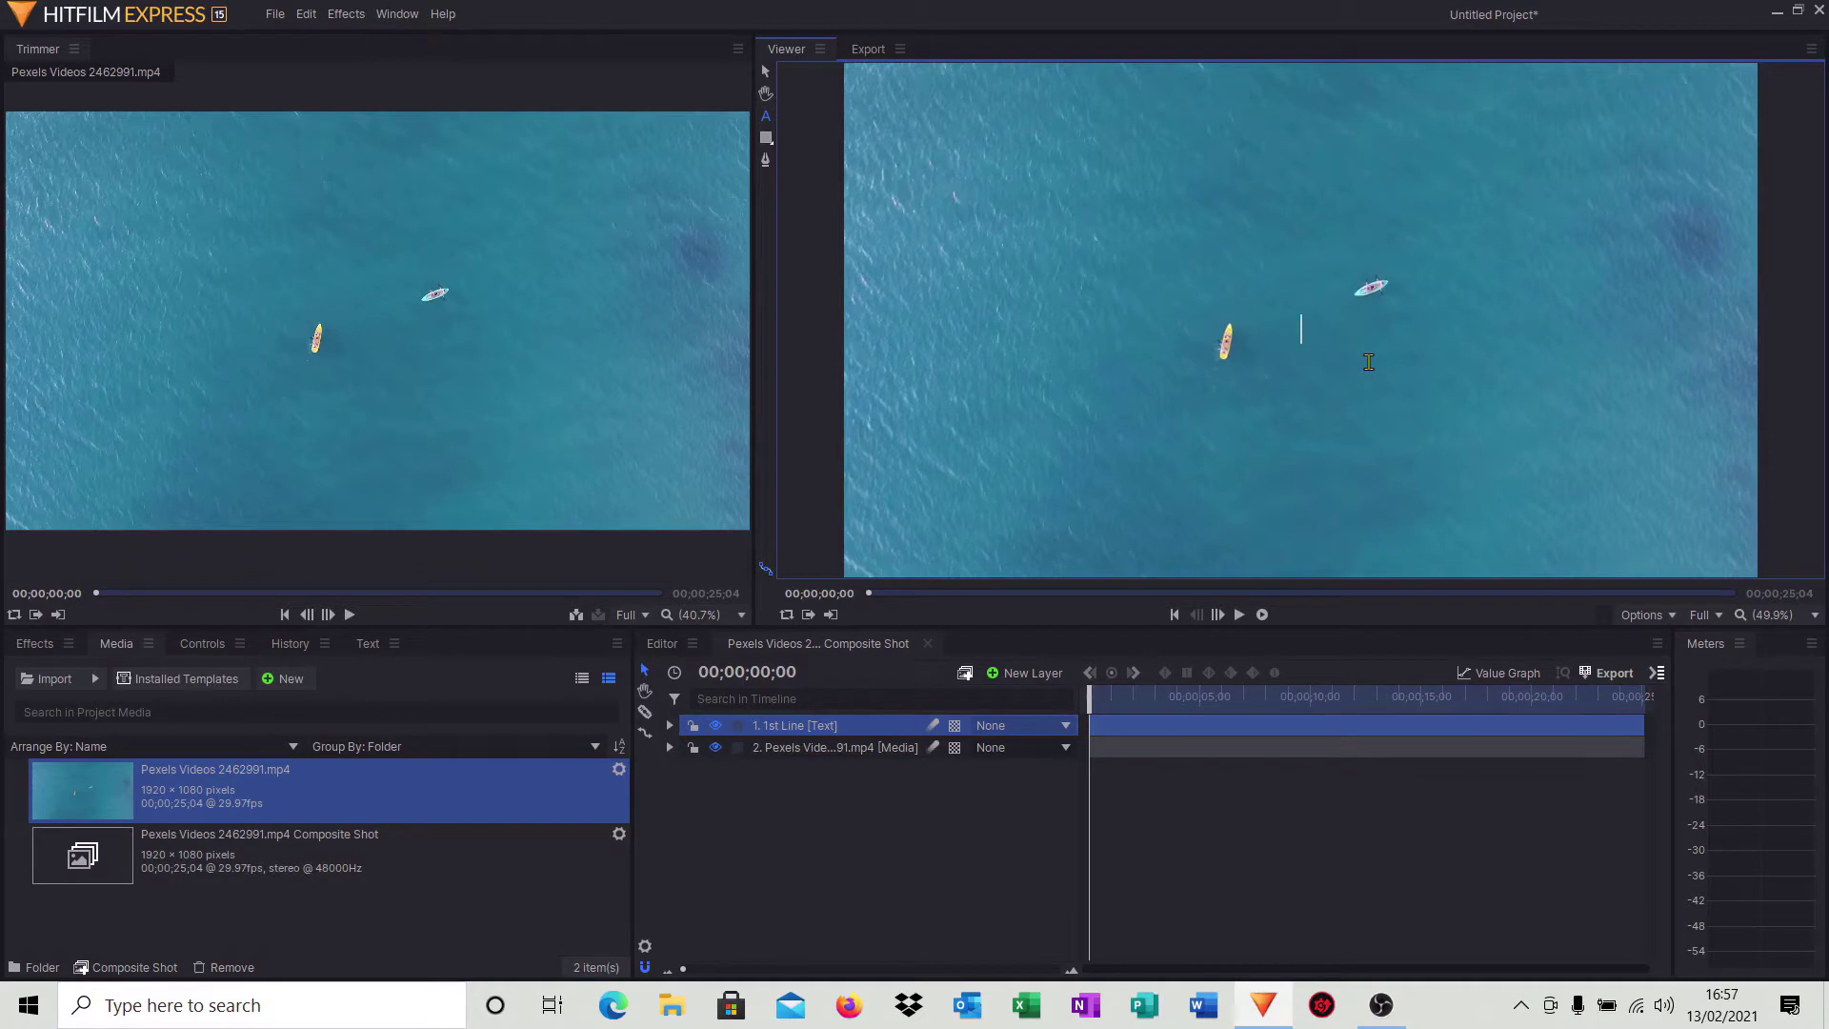
text(First Line)
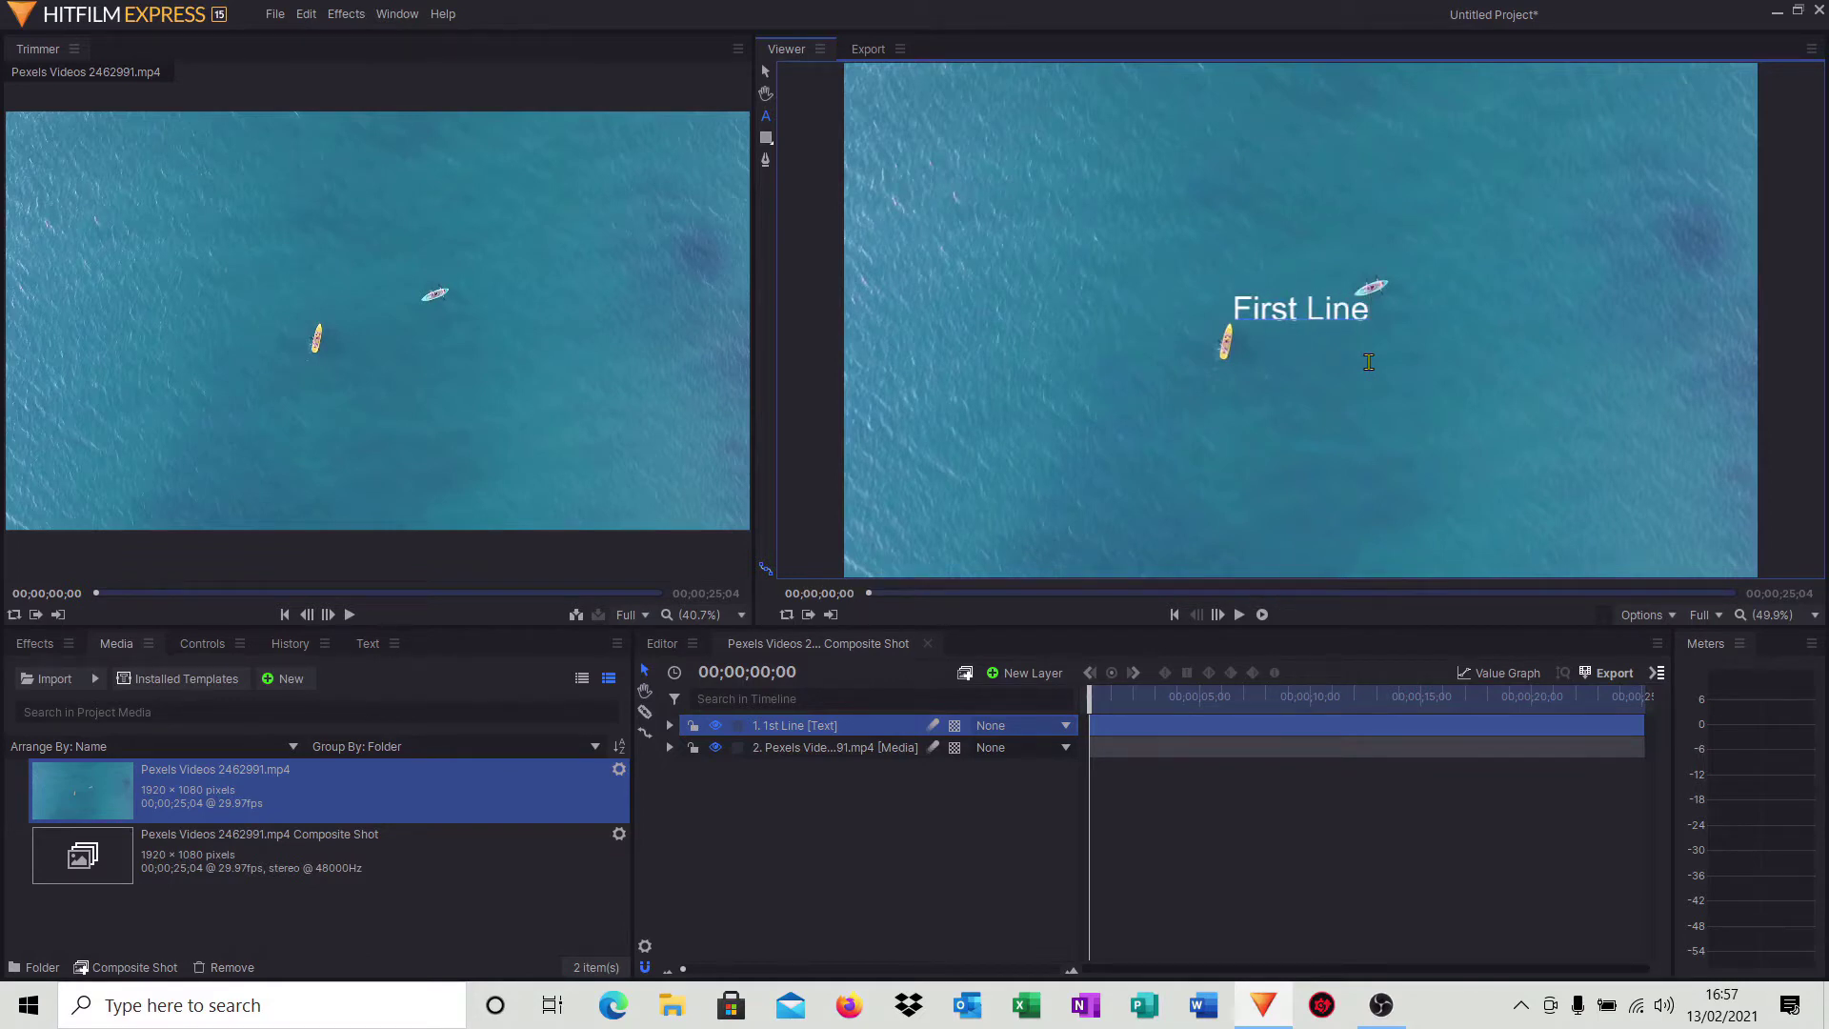
click(1335, 394)
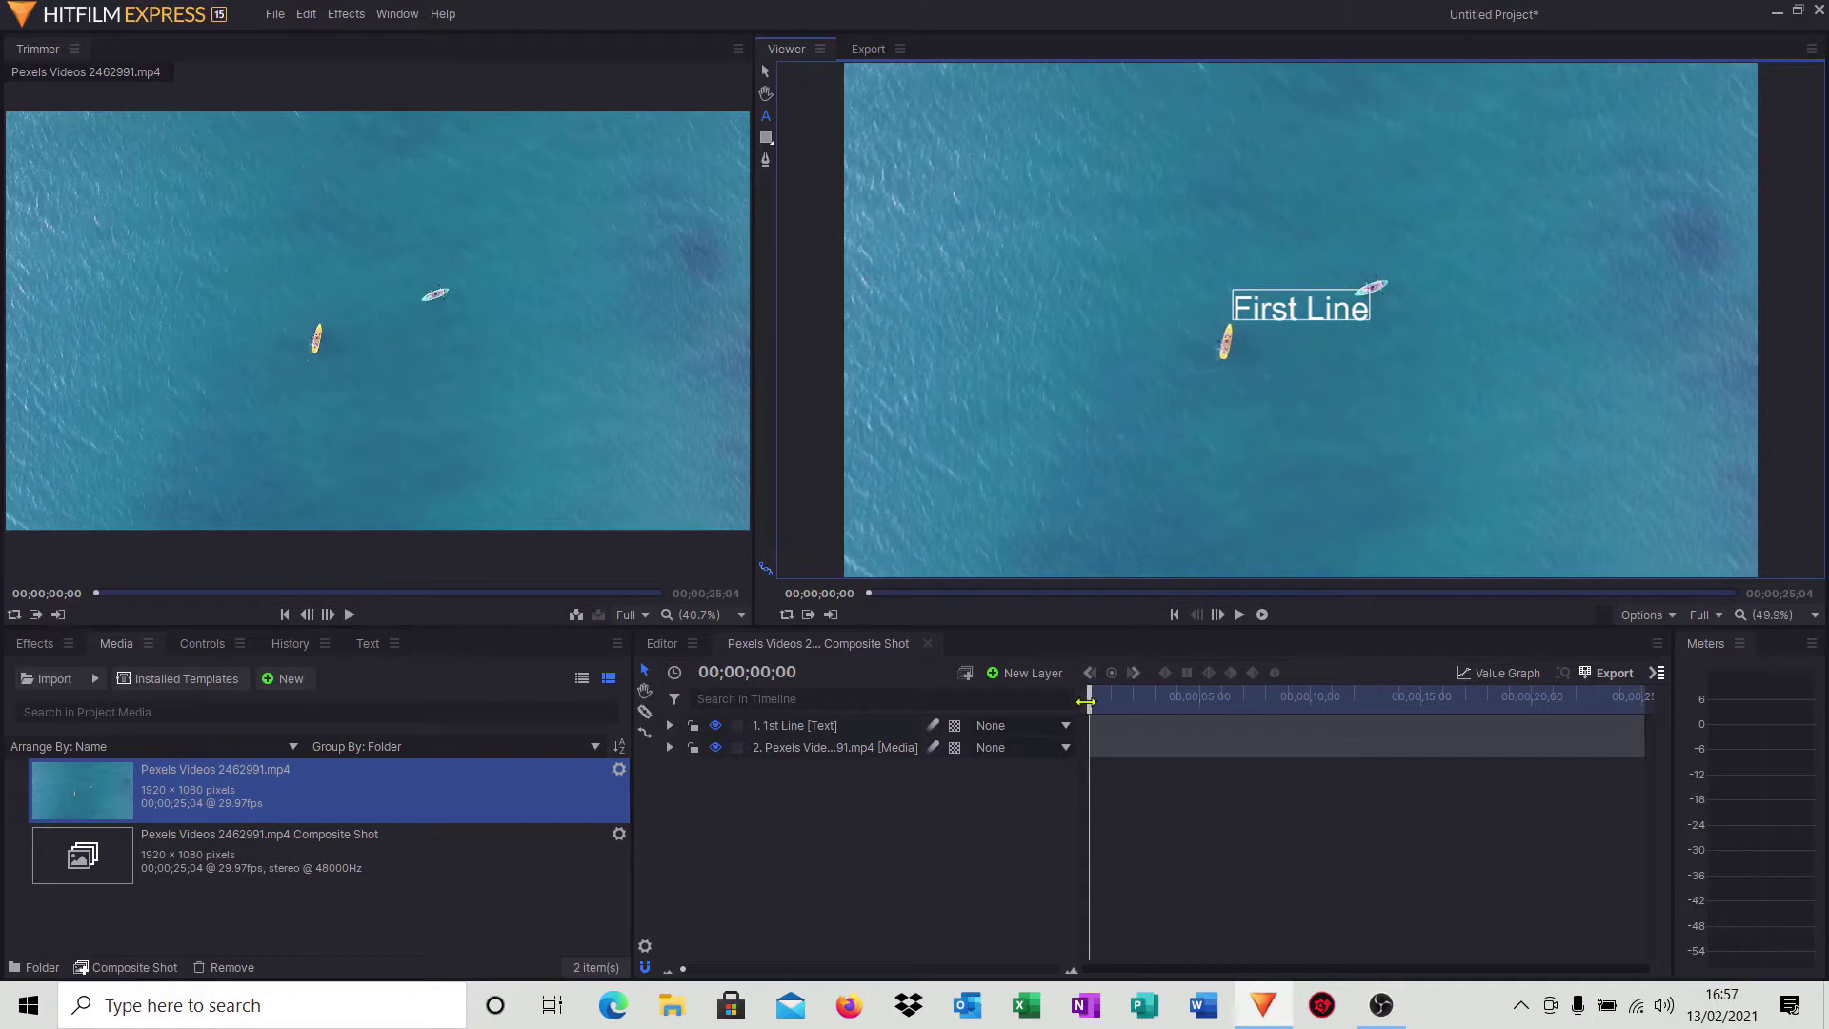
drag(1091, 704, 1155, 724)
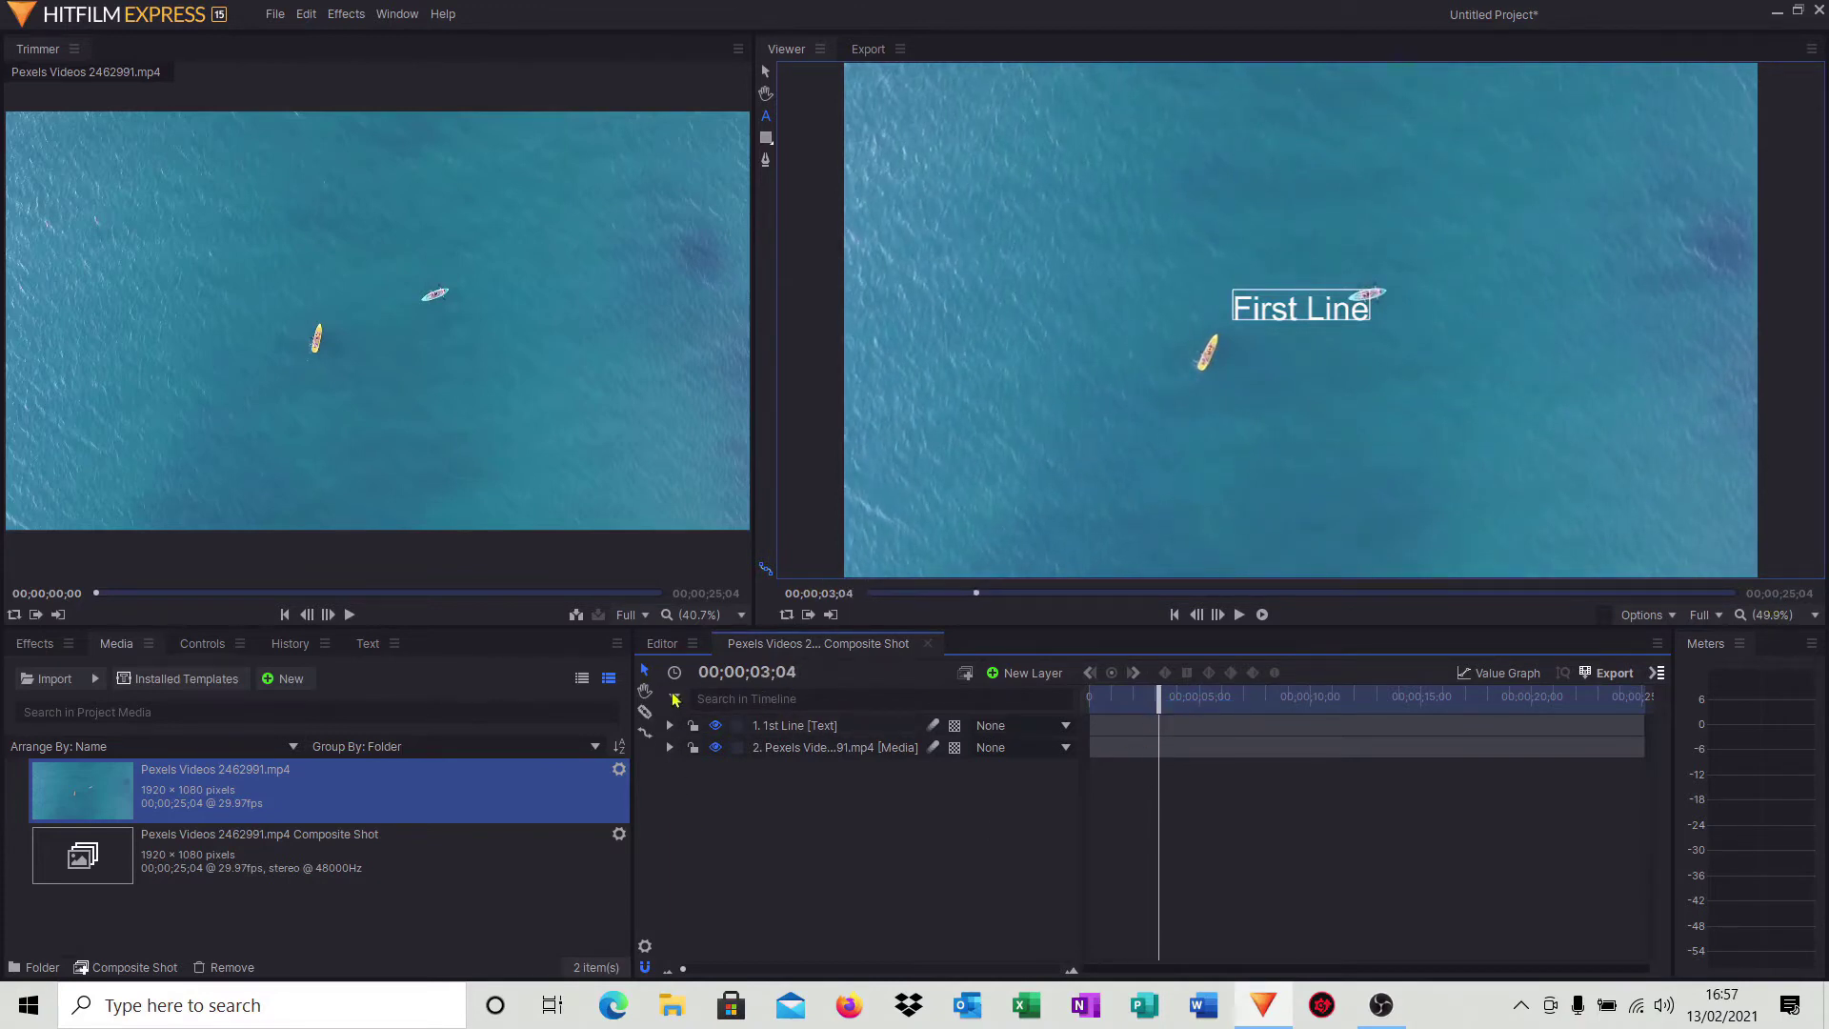
Add a Position keyframe to 1st Line at 00;00;03;04, then return to frame 0
click(670, 726)
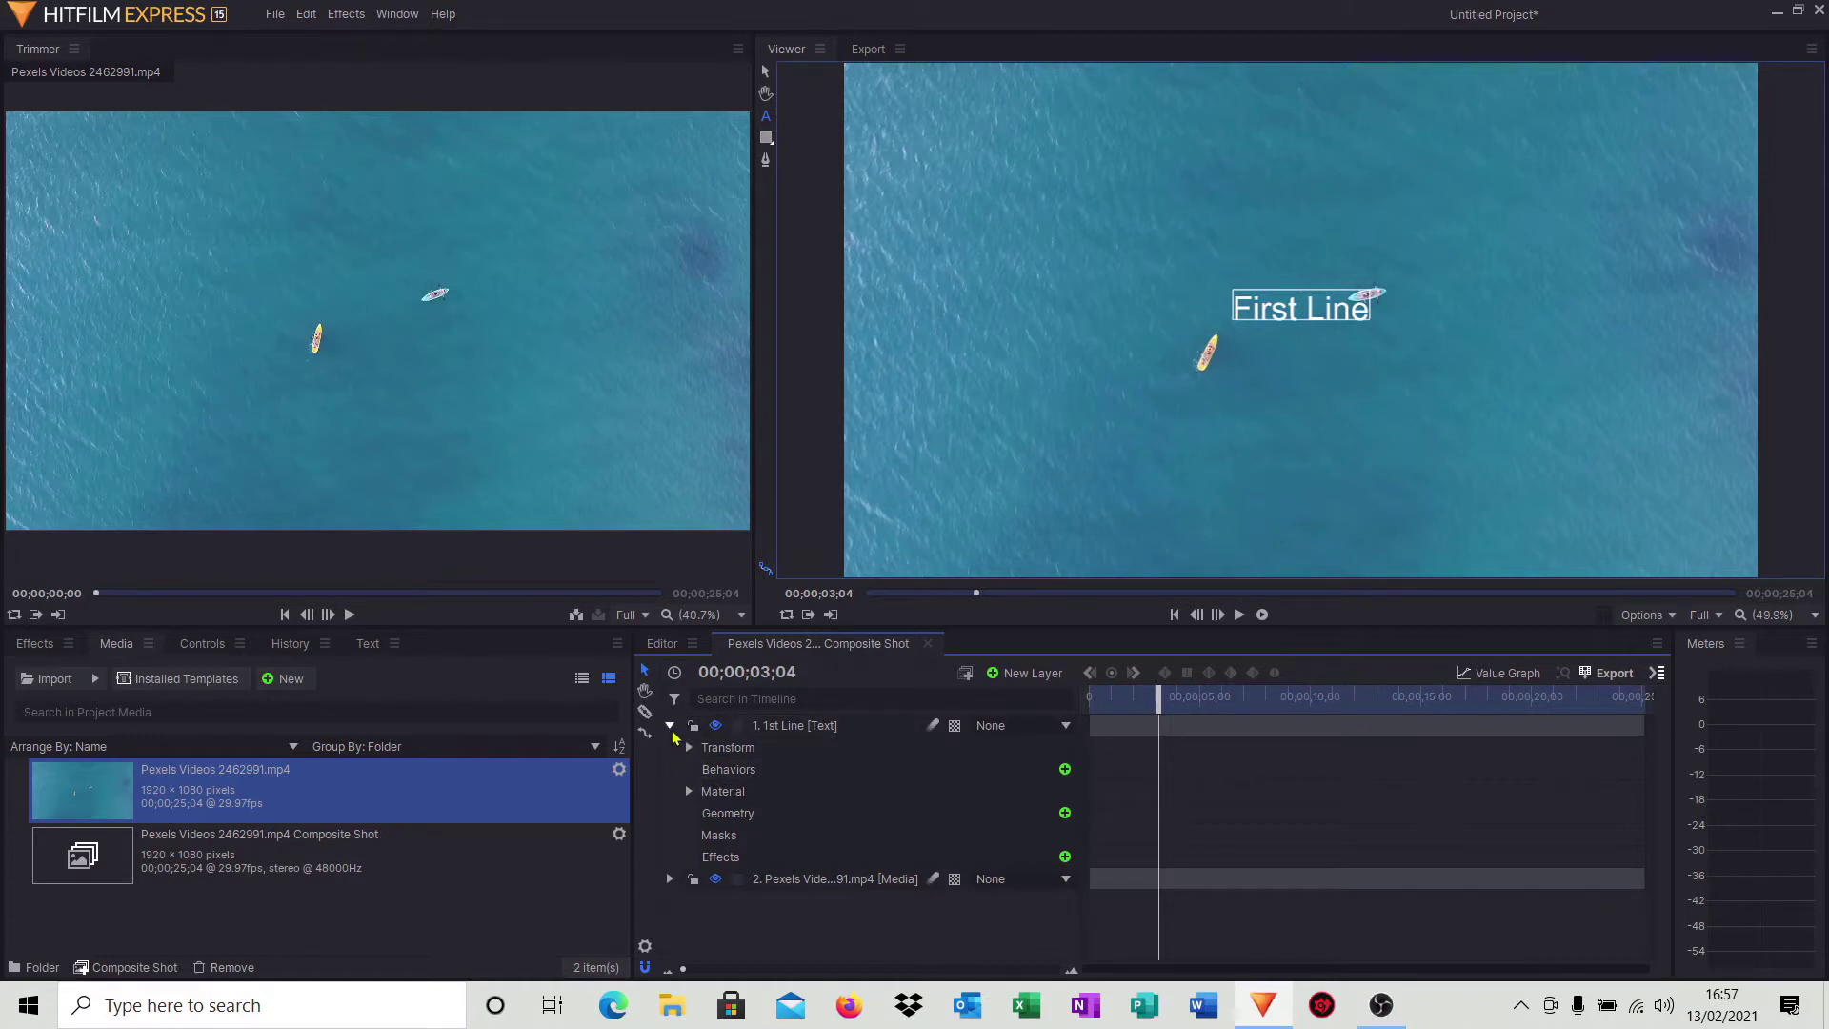
click(689, 748)
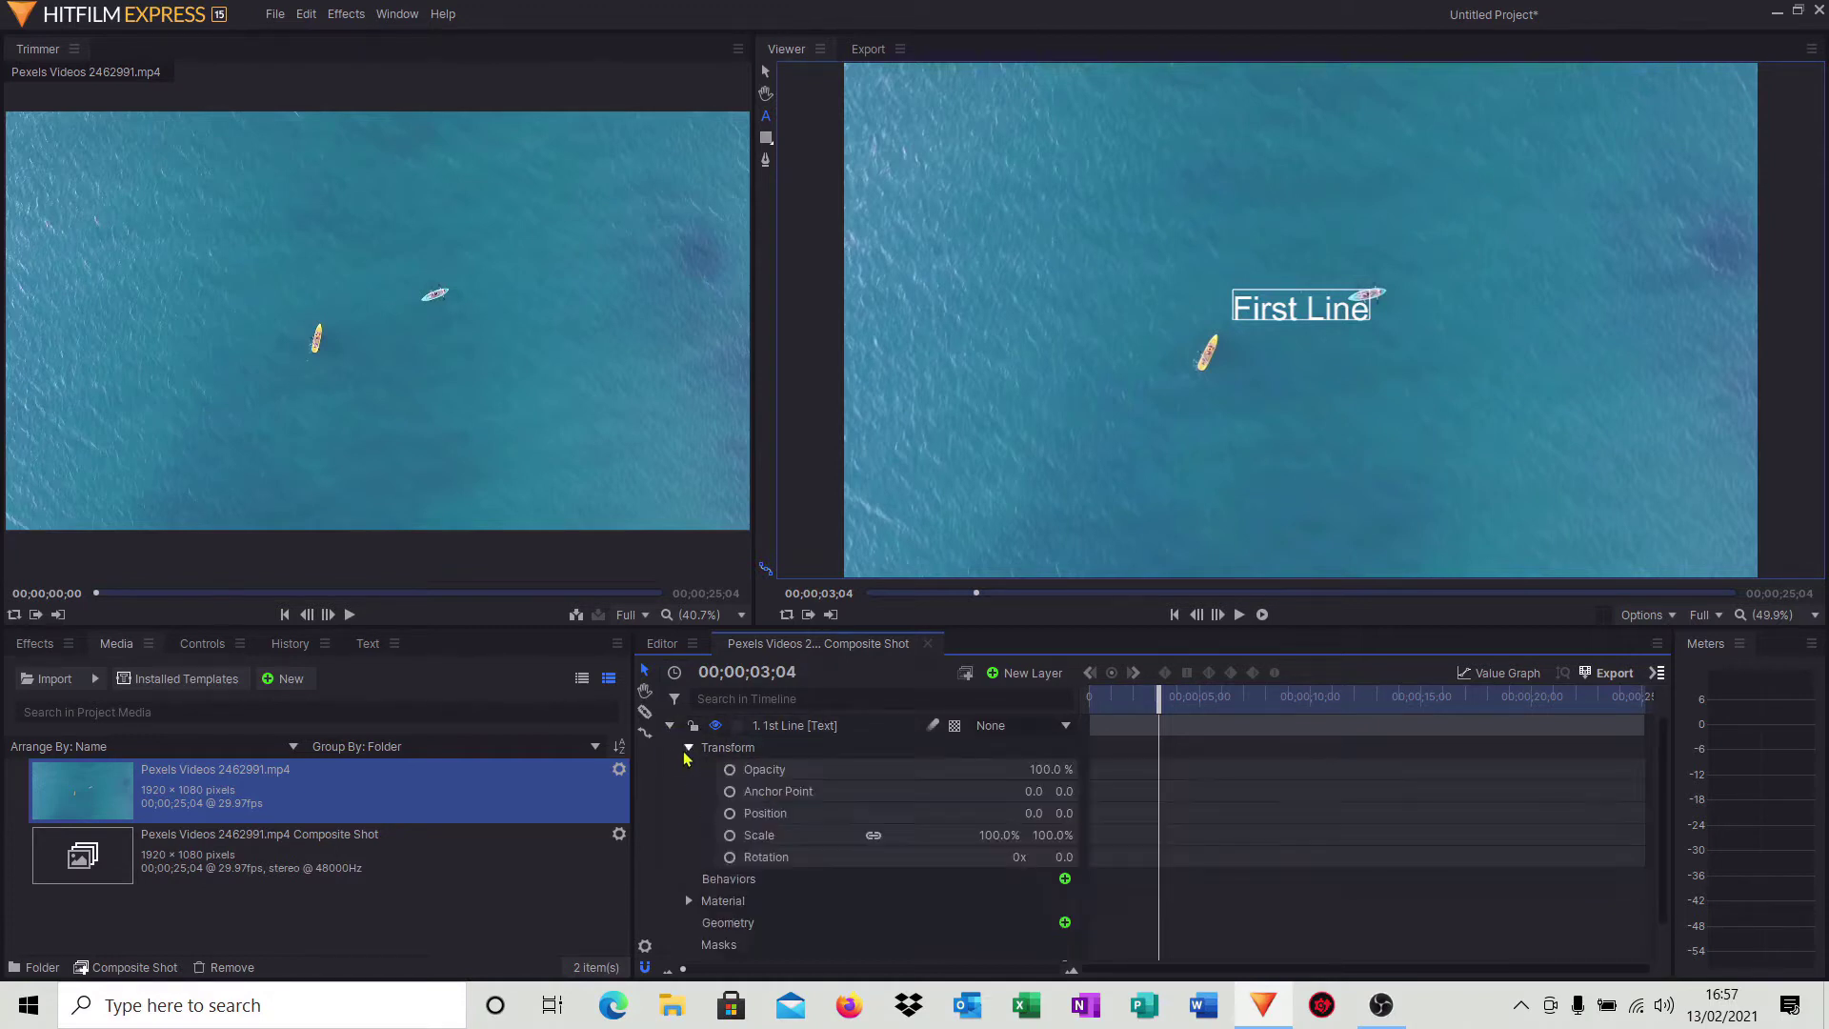
click(730, 814)
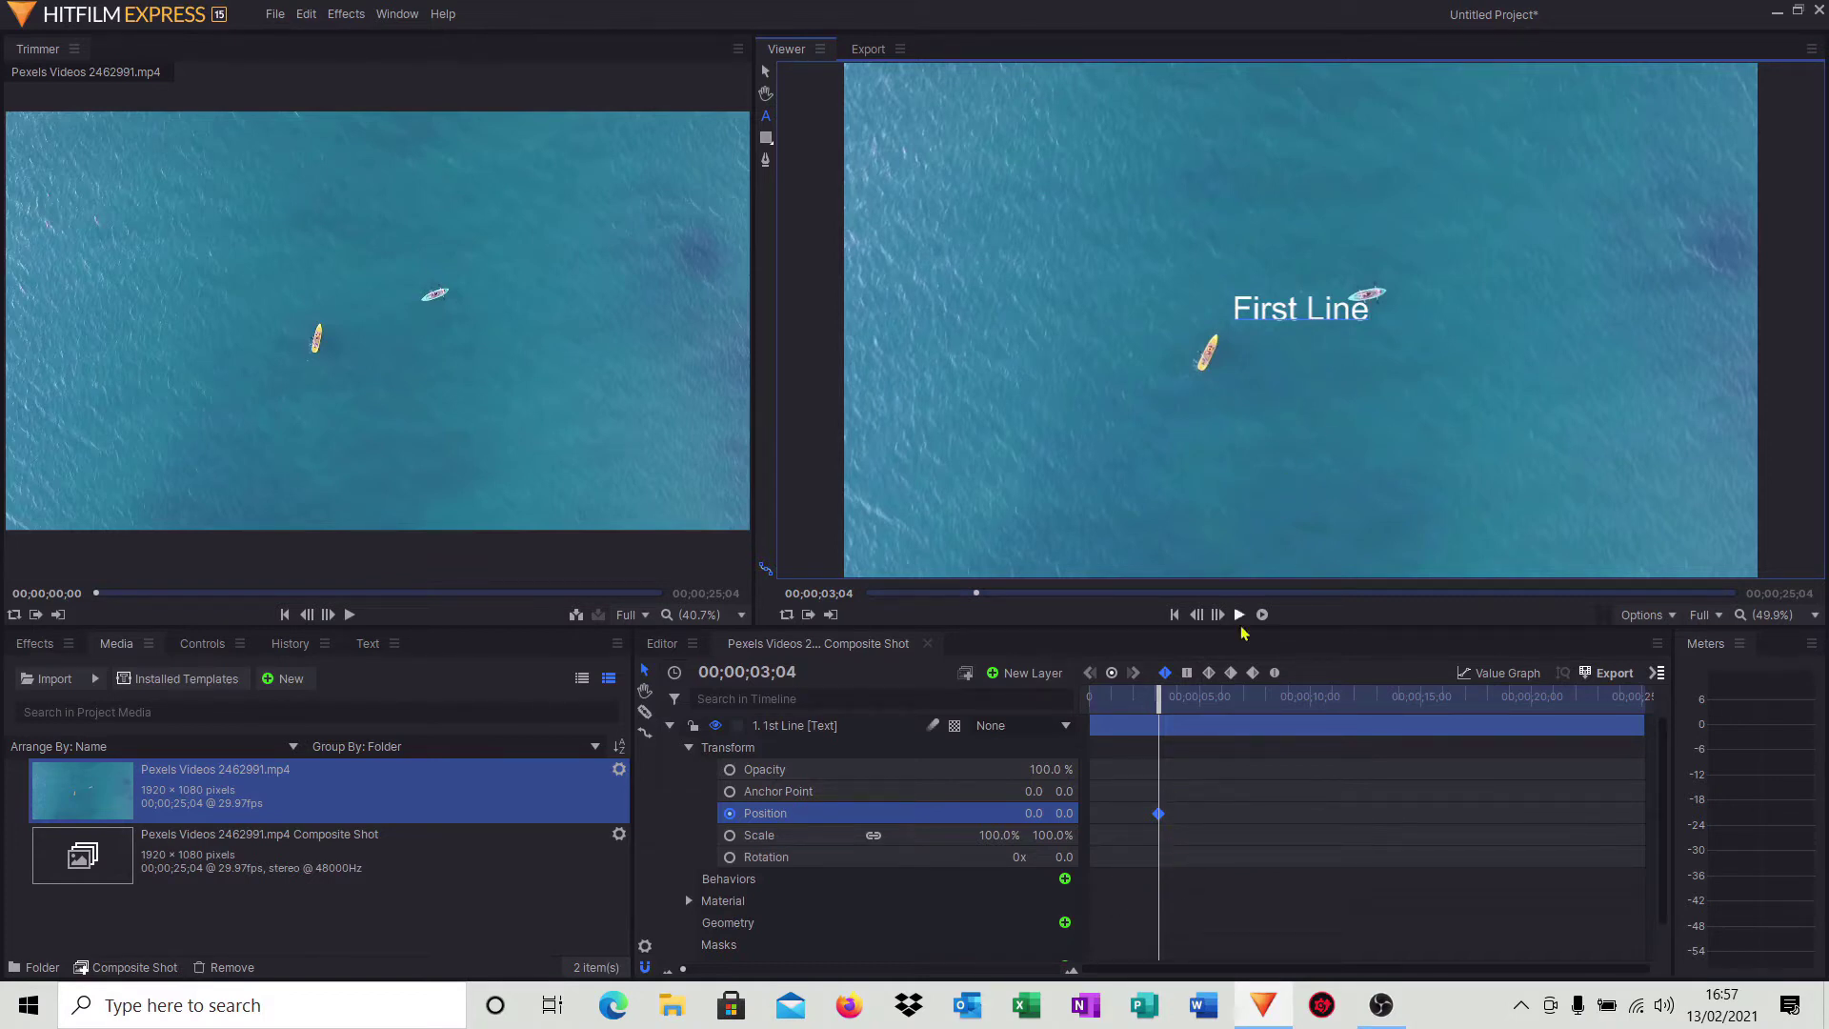
click(1161, 699)
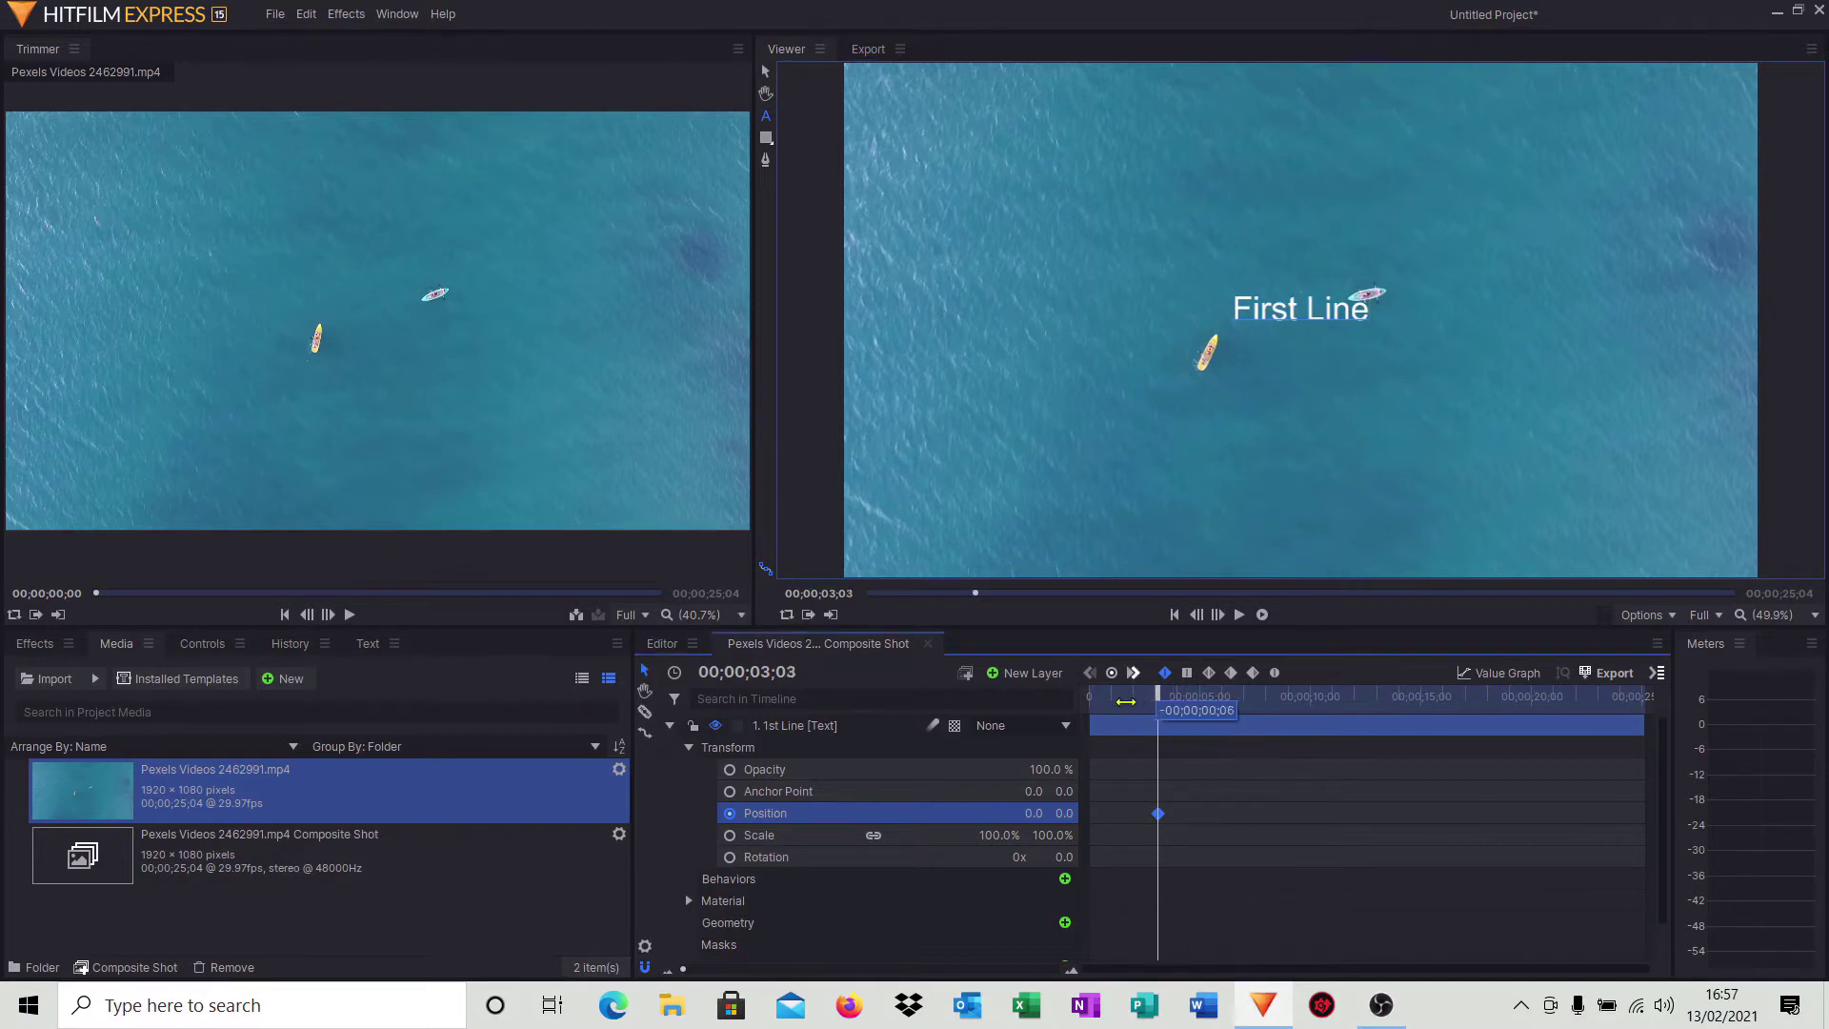
drag(1160, 698, 1086, 700)
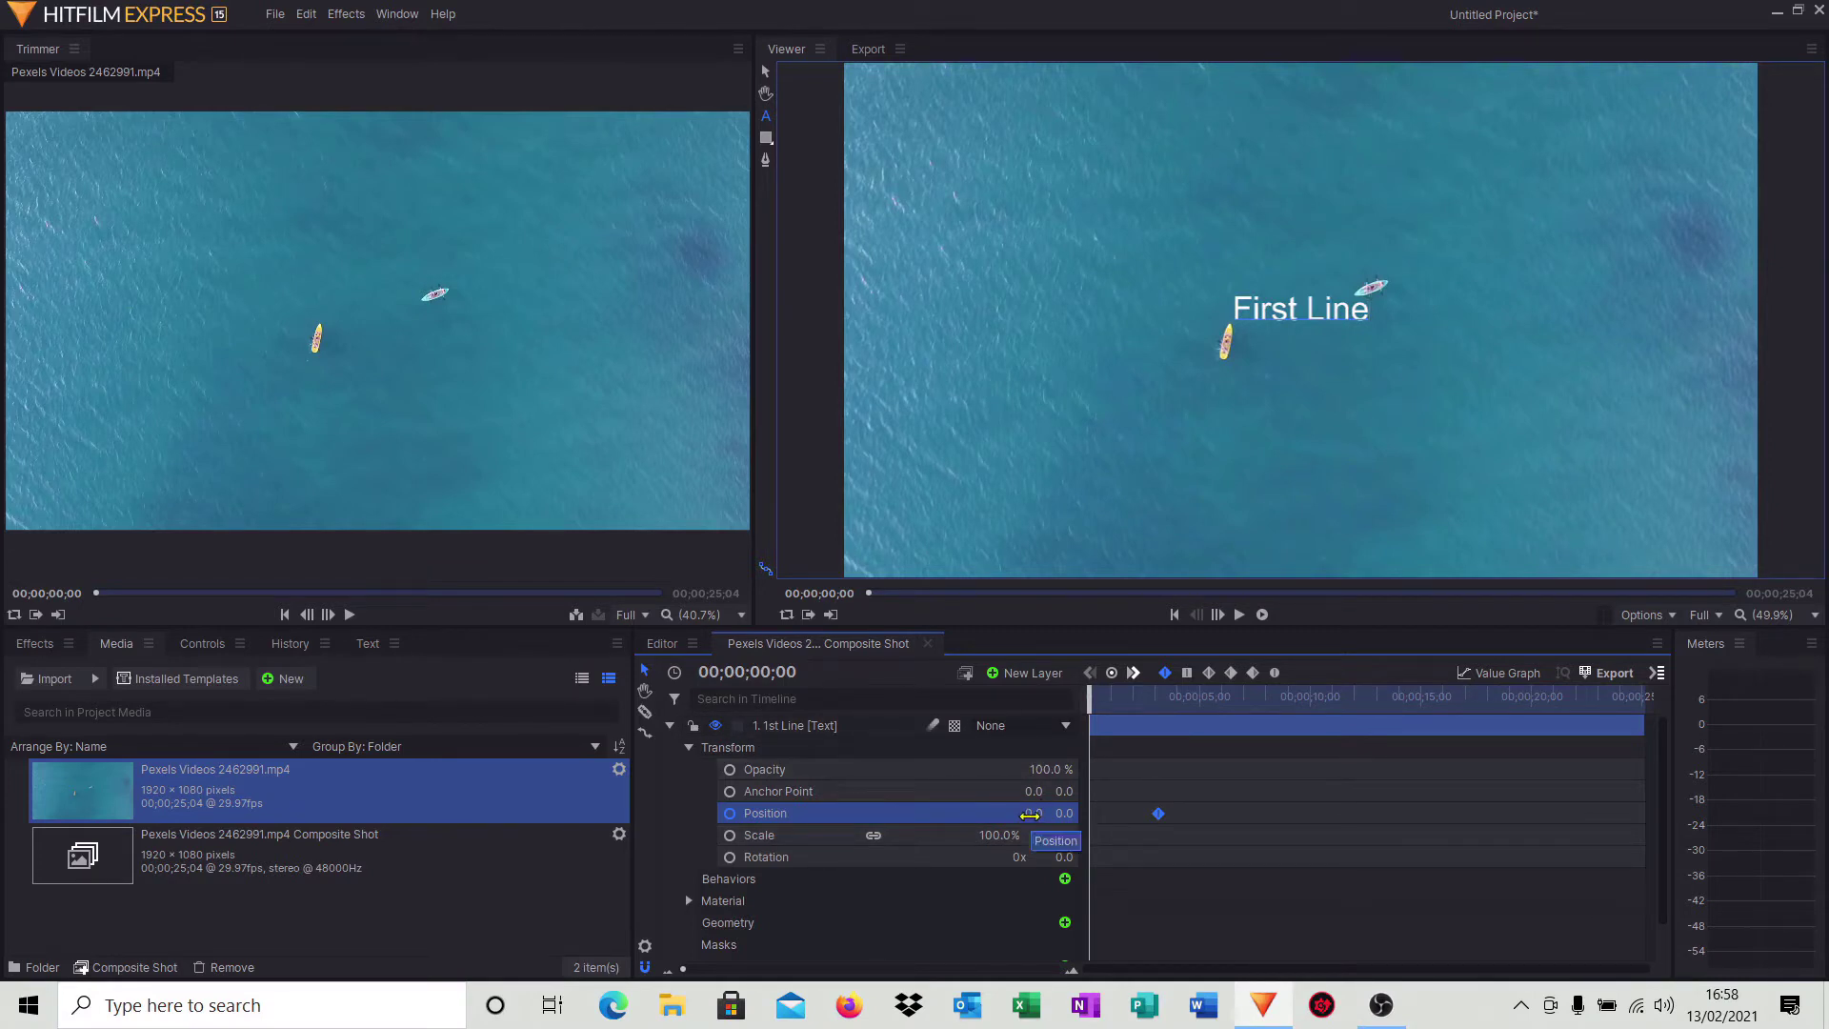
Set First Line's starting Position X to -1134 and preview the slide-in
drag(1030, 814, 489, 815)
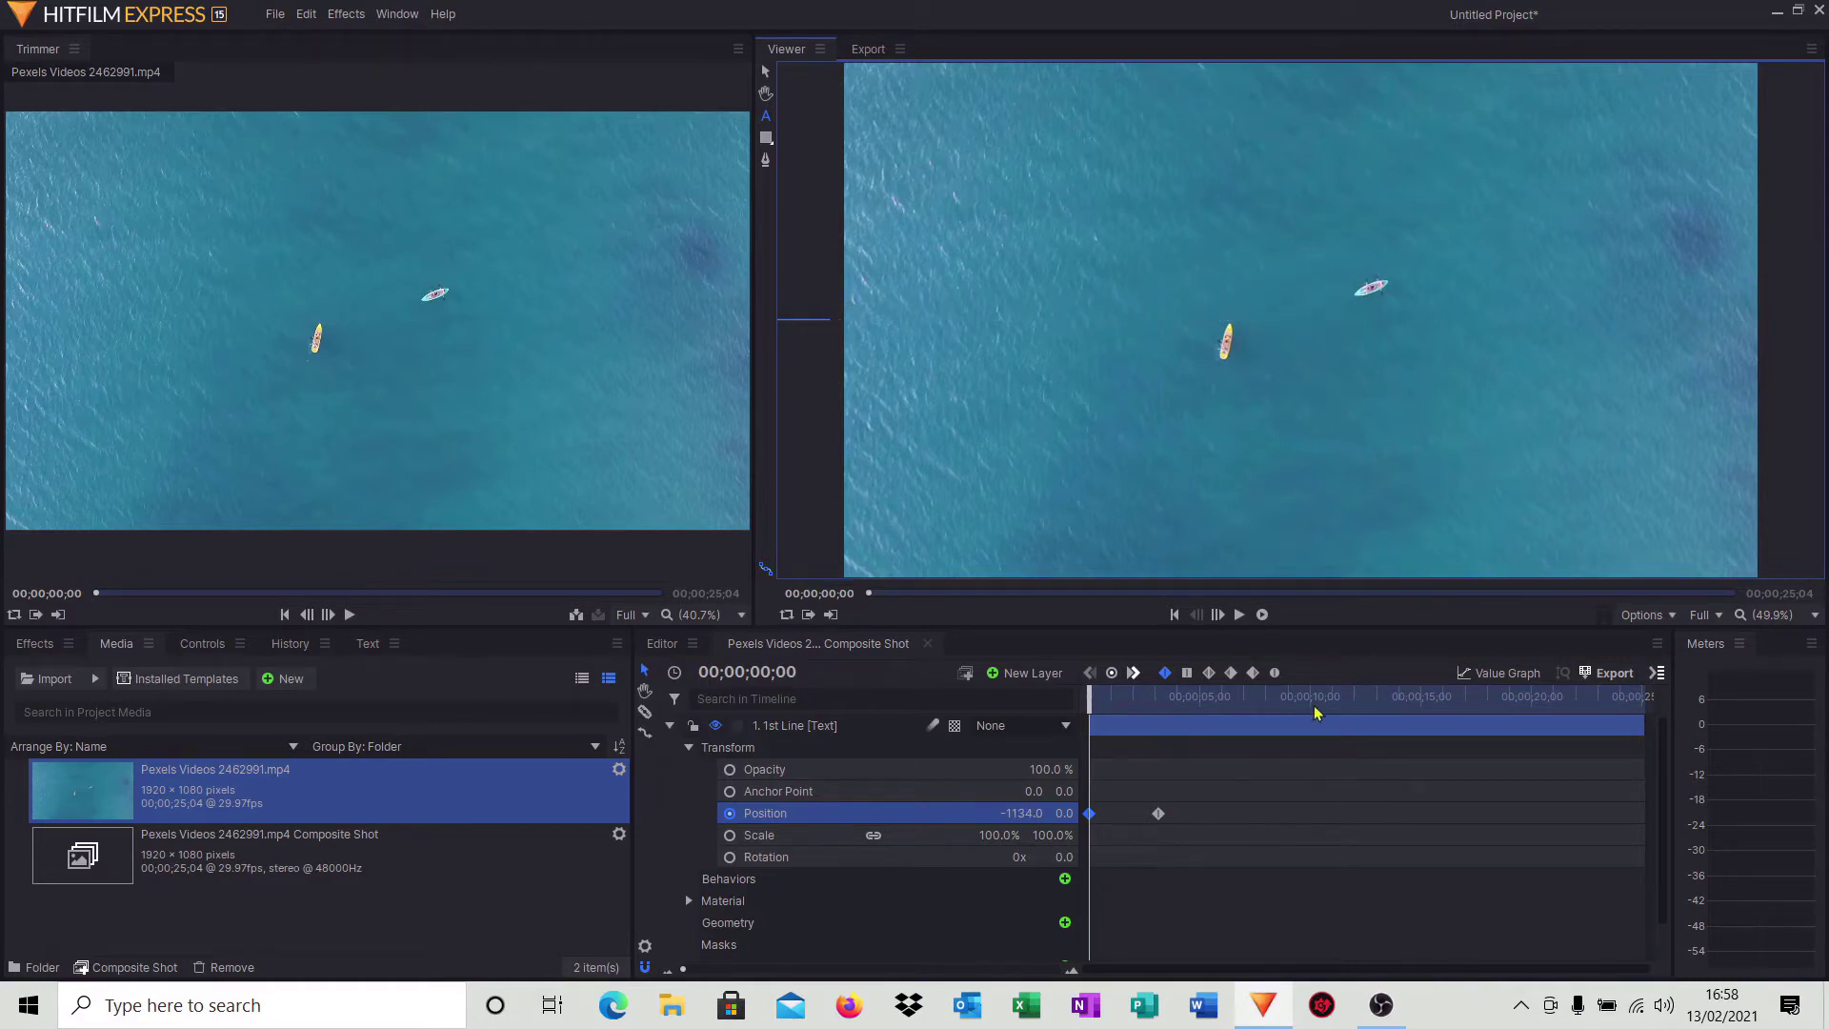
click(1240, 615)
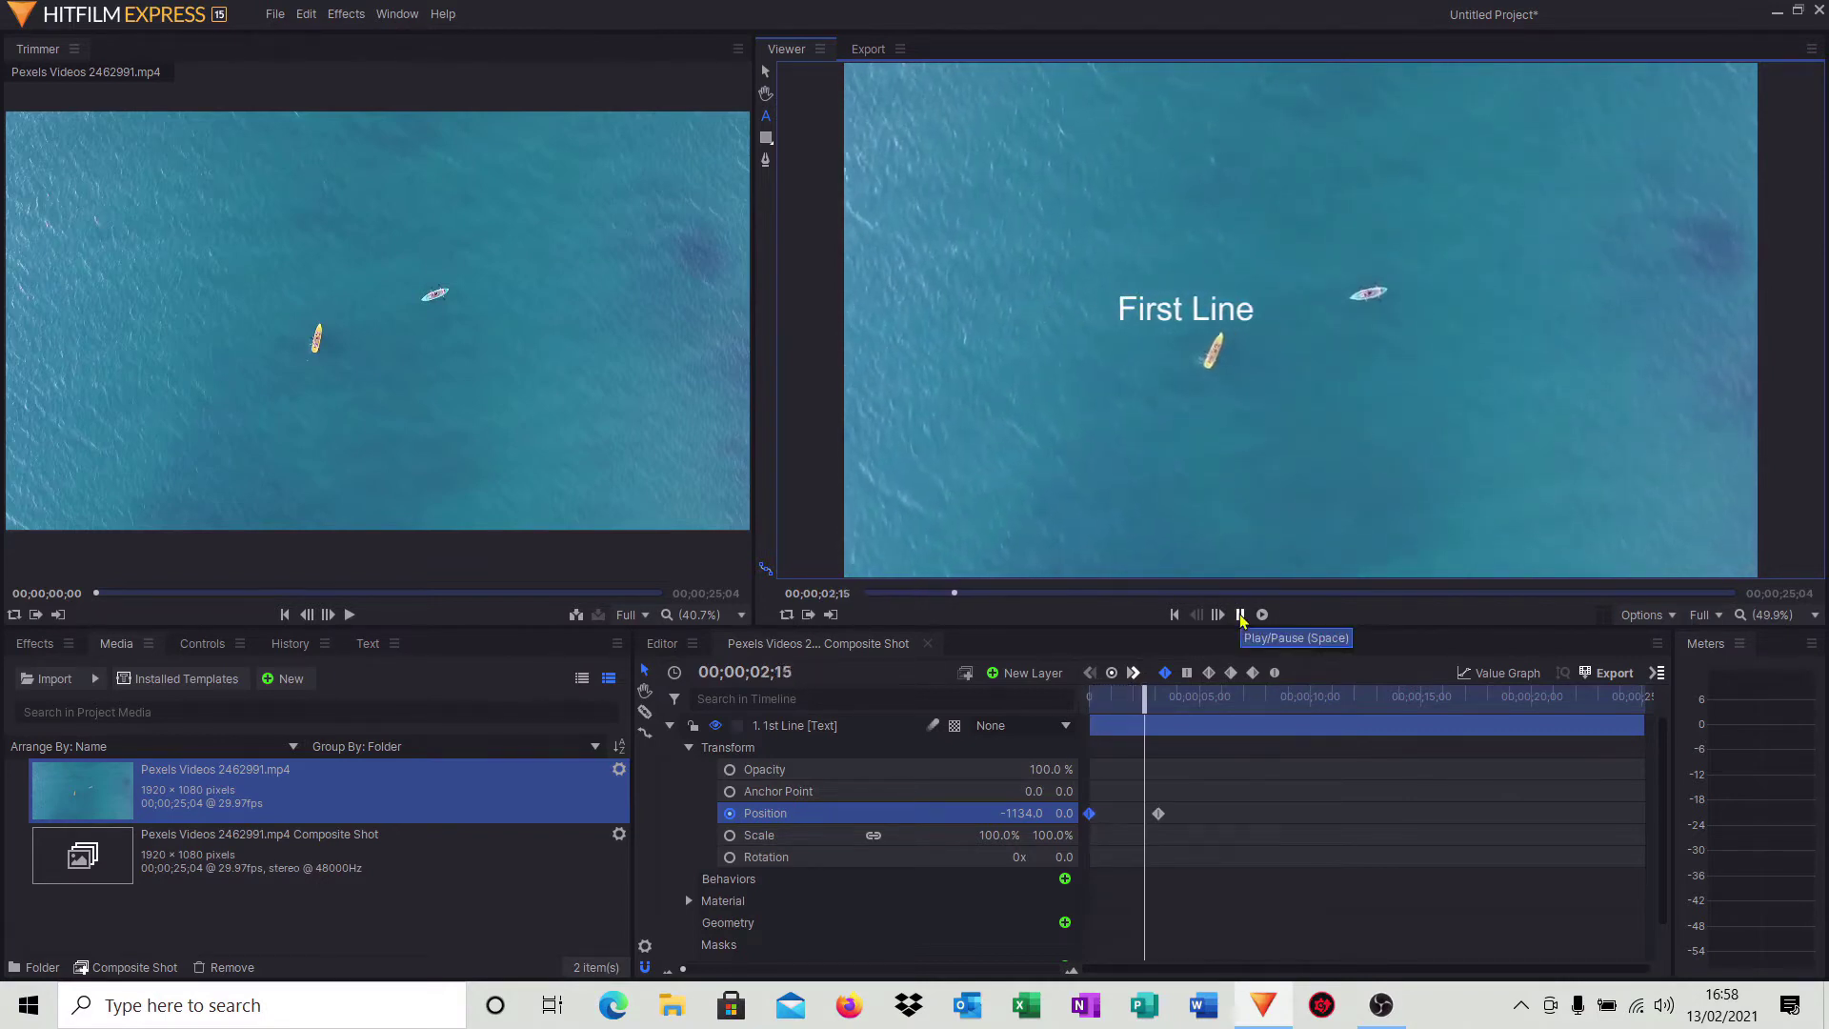
click(1240, 616)
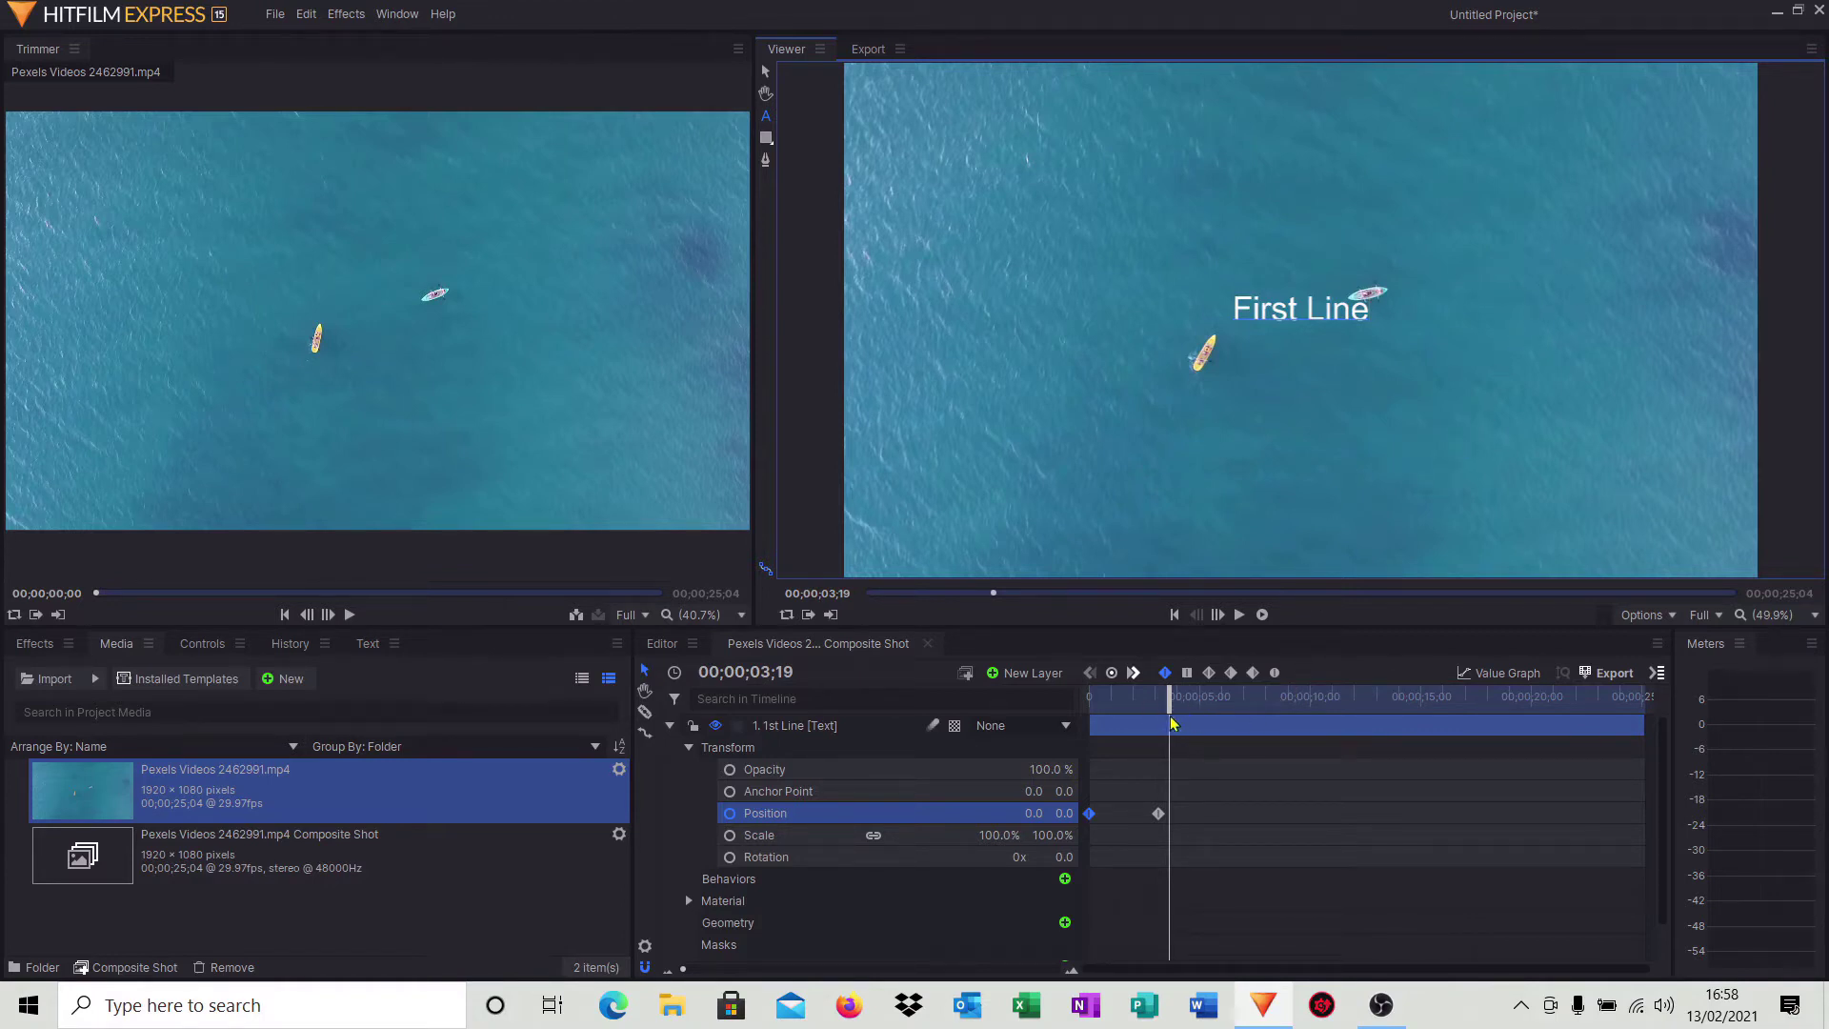
drag(1171, 713, 1232, 720)
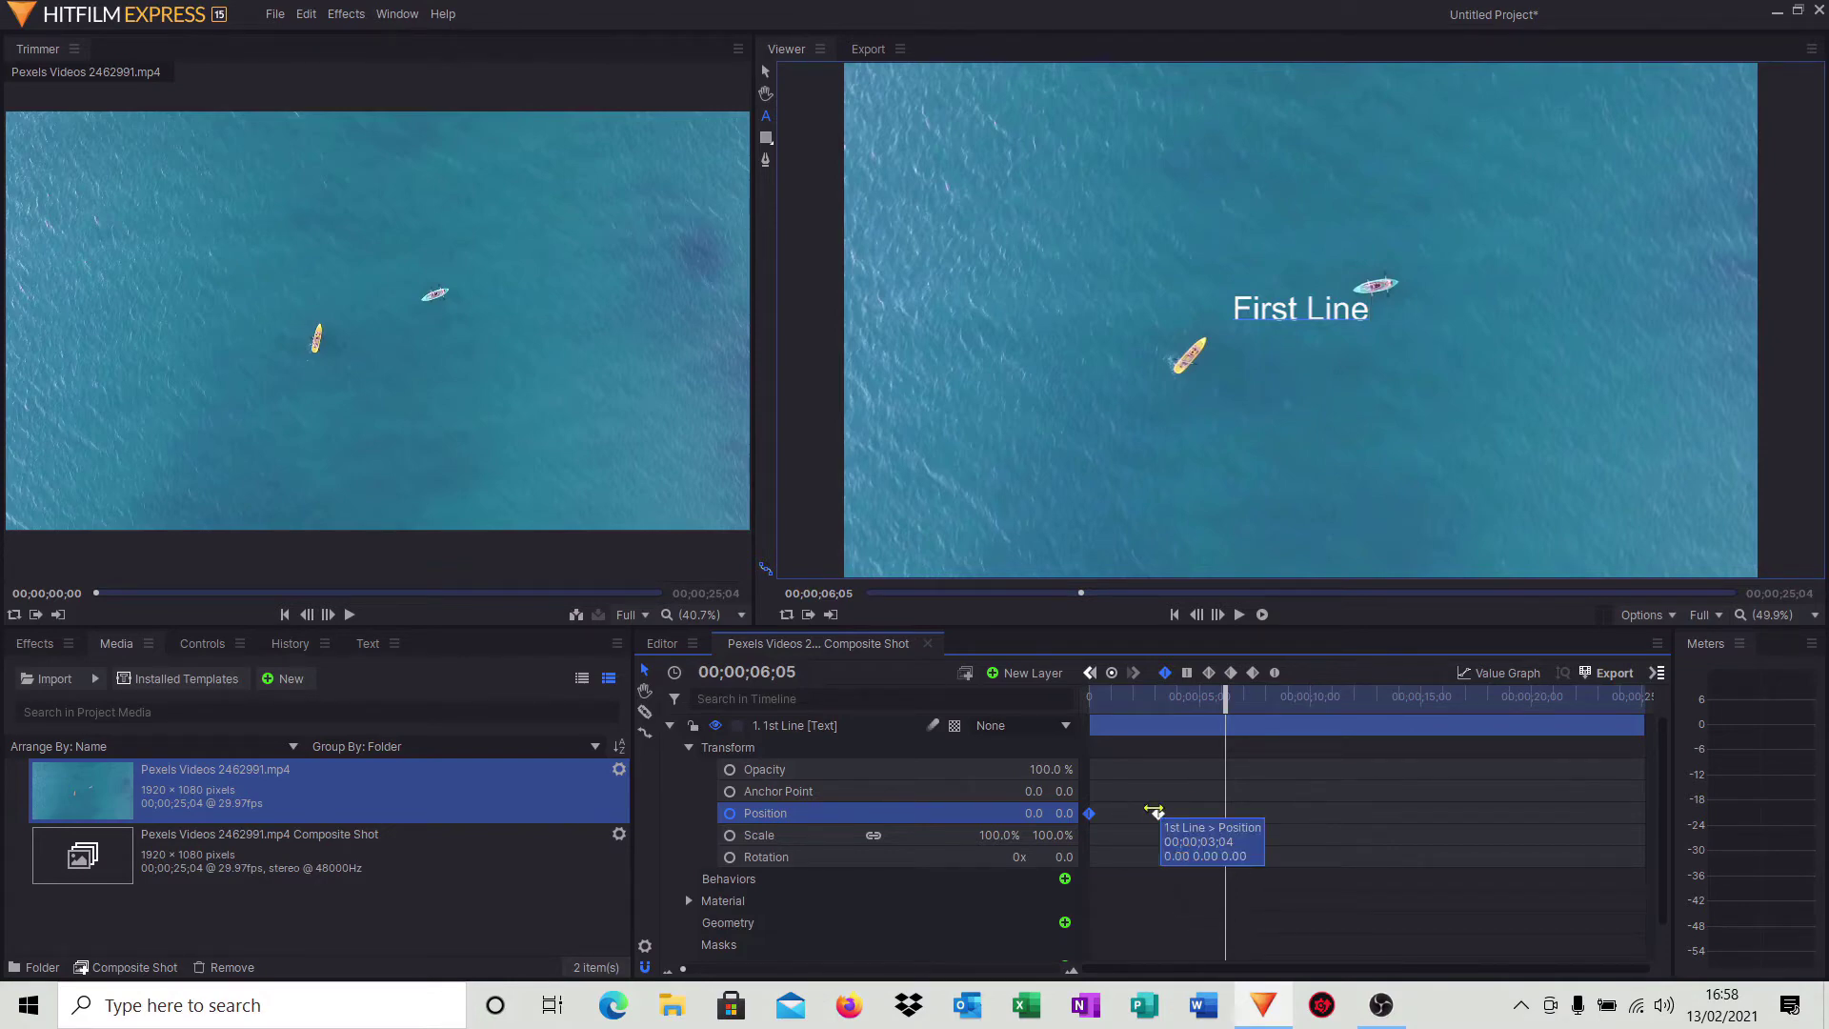
Copy the 3-second Position keyframe and paste it at 6;05
right_click(1158, 813)
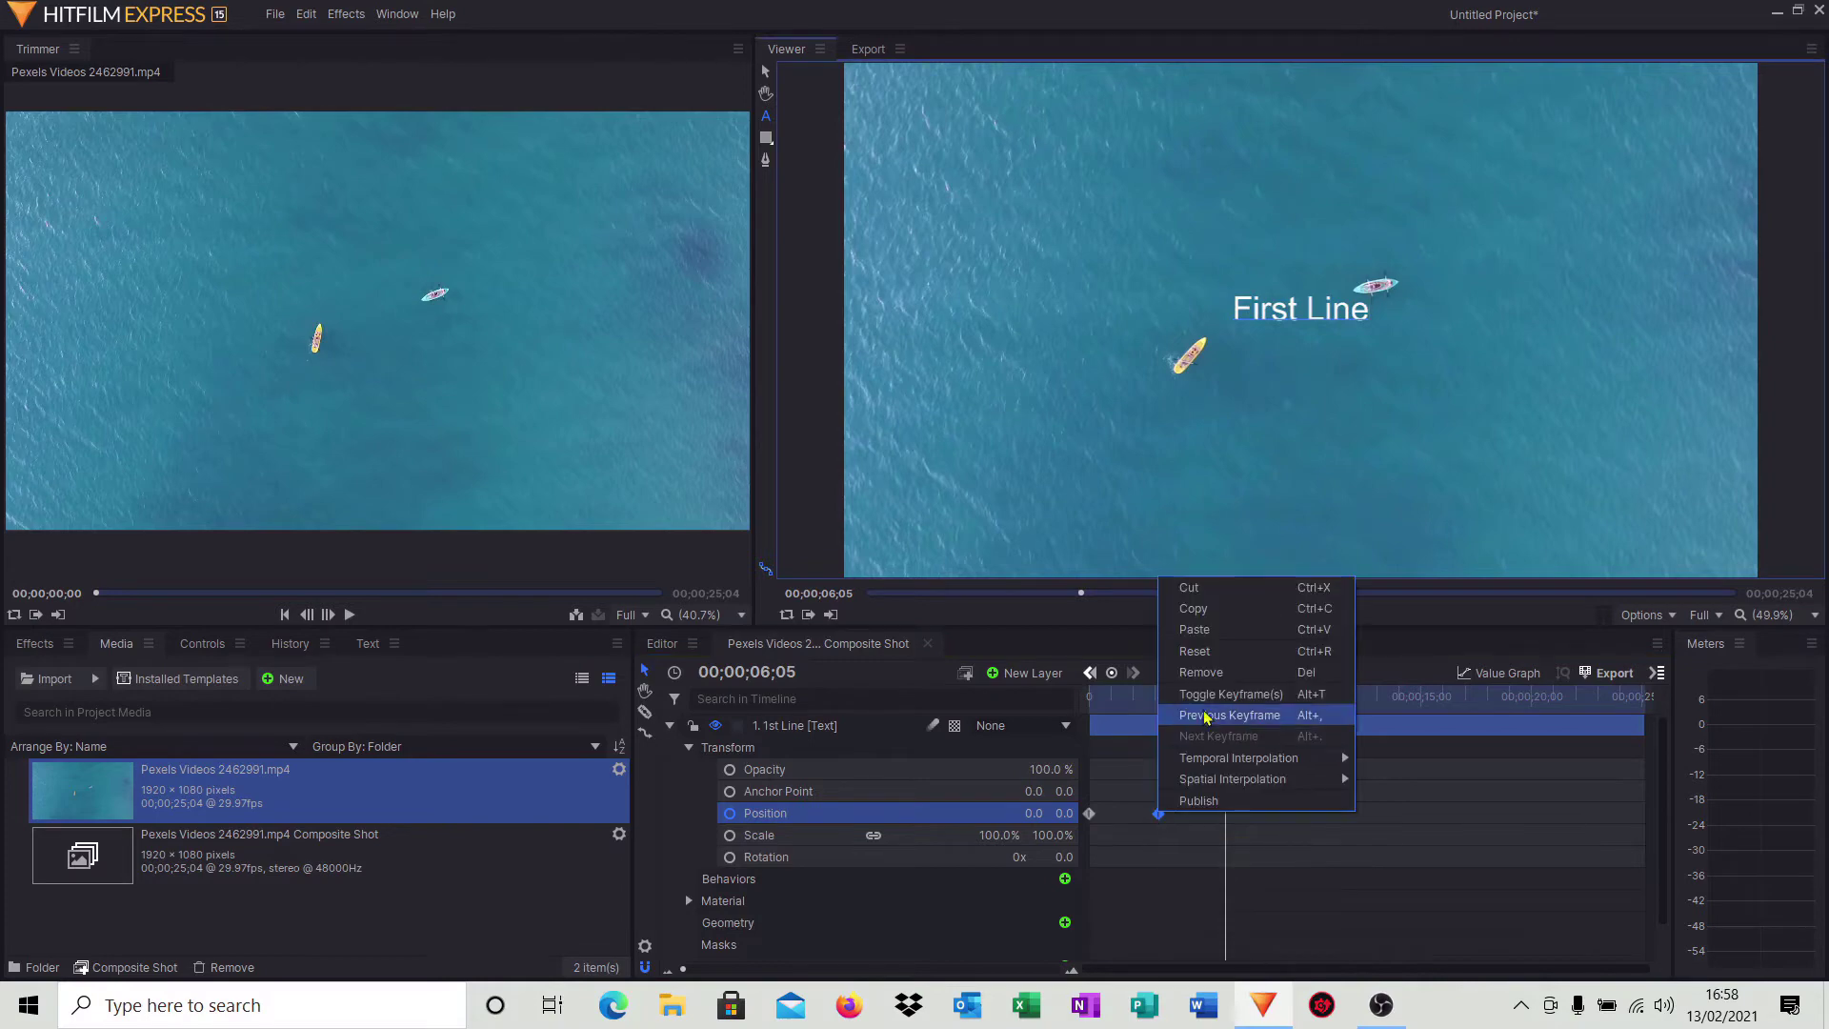
click(1240, 613)
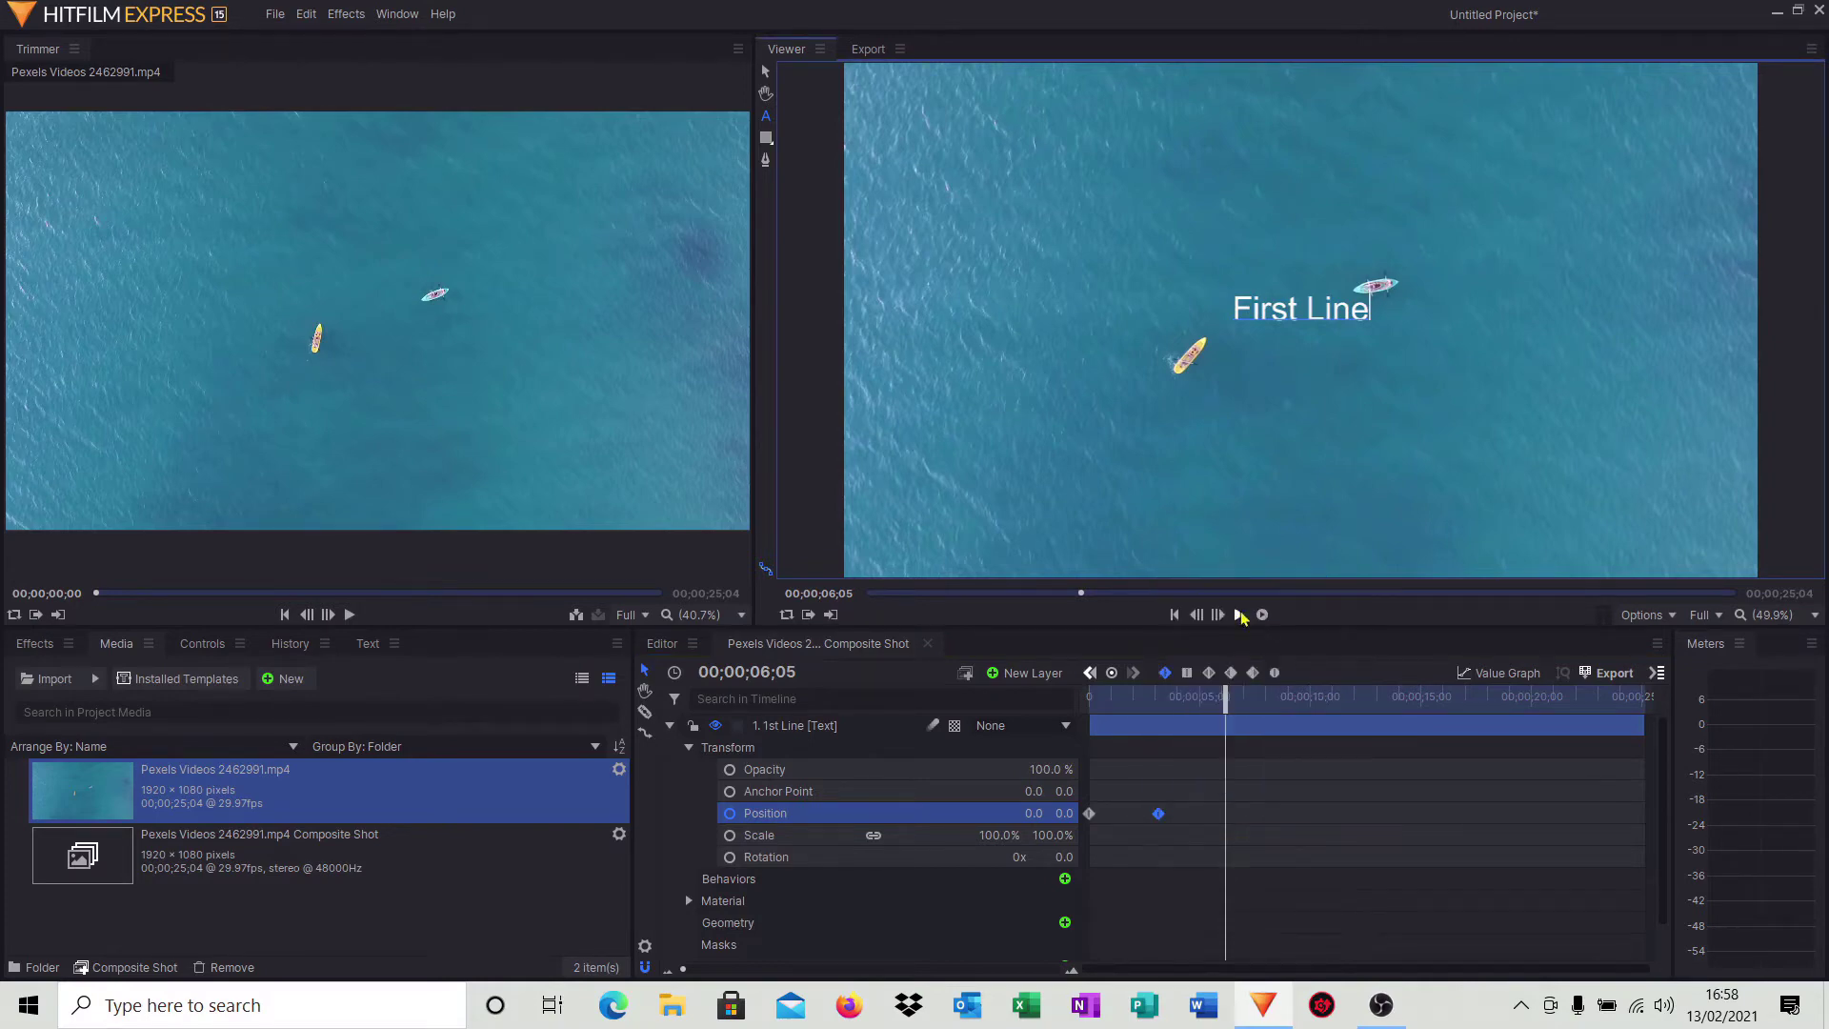
right_click(1533, 925)
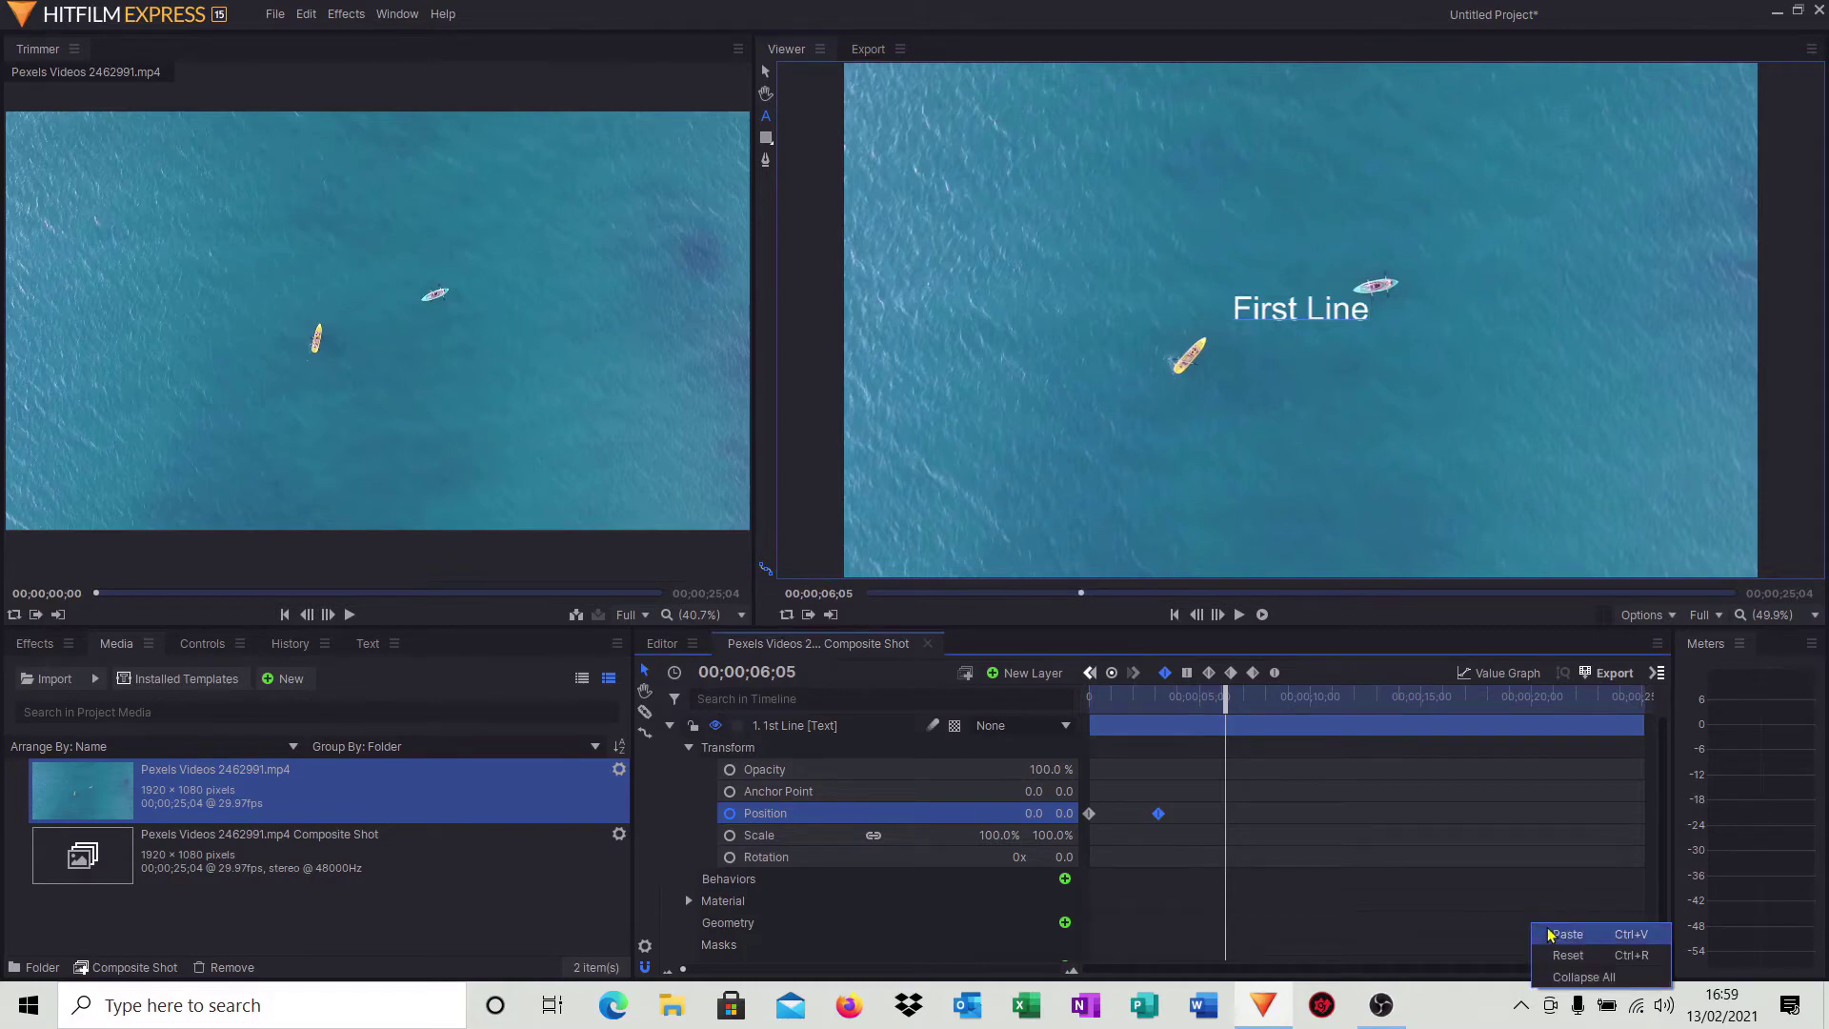
click(1550, 935)
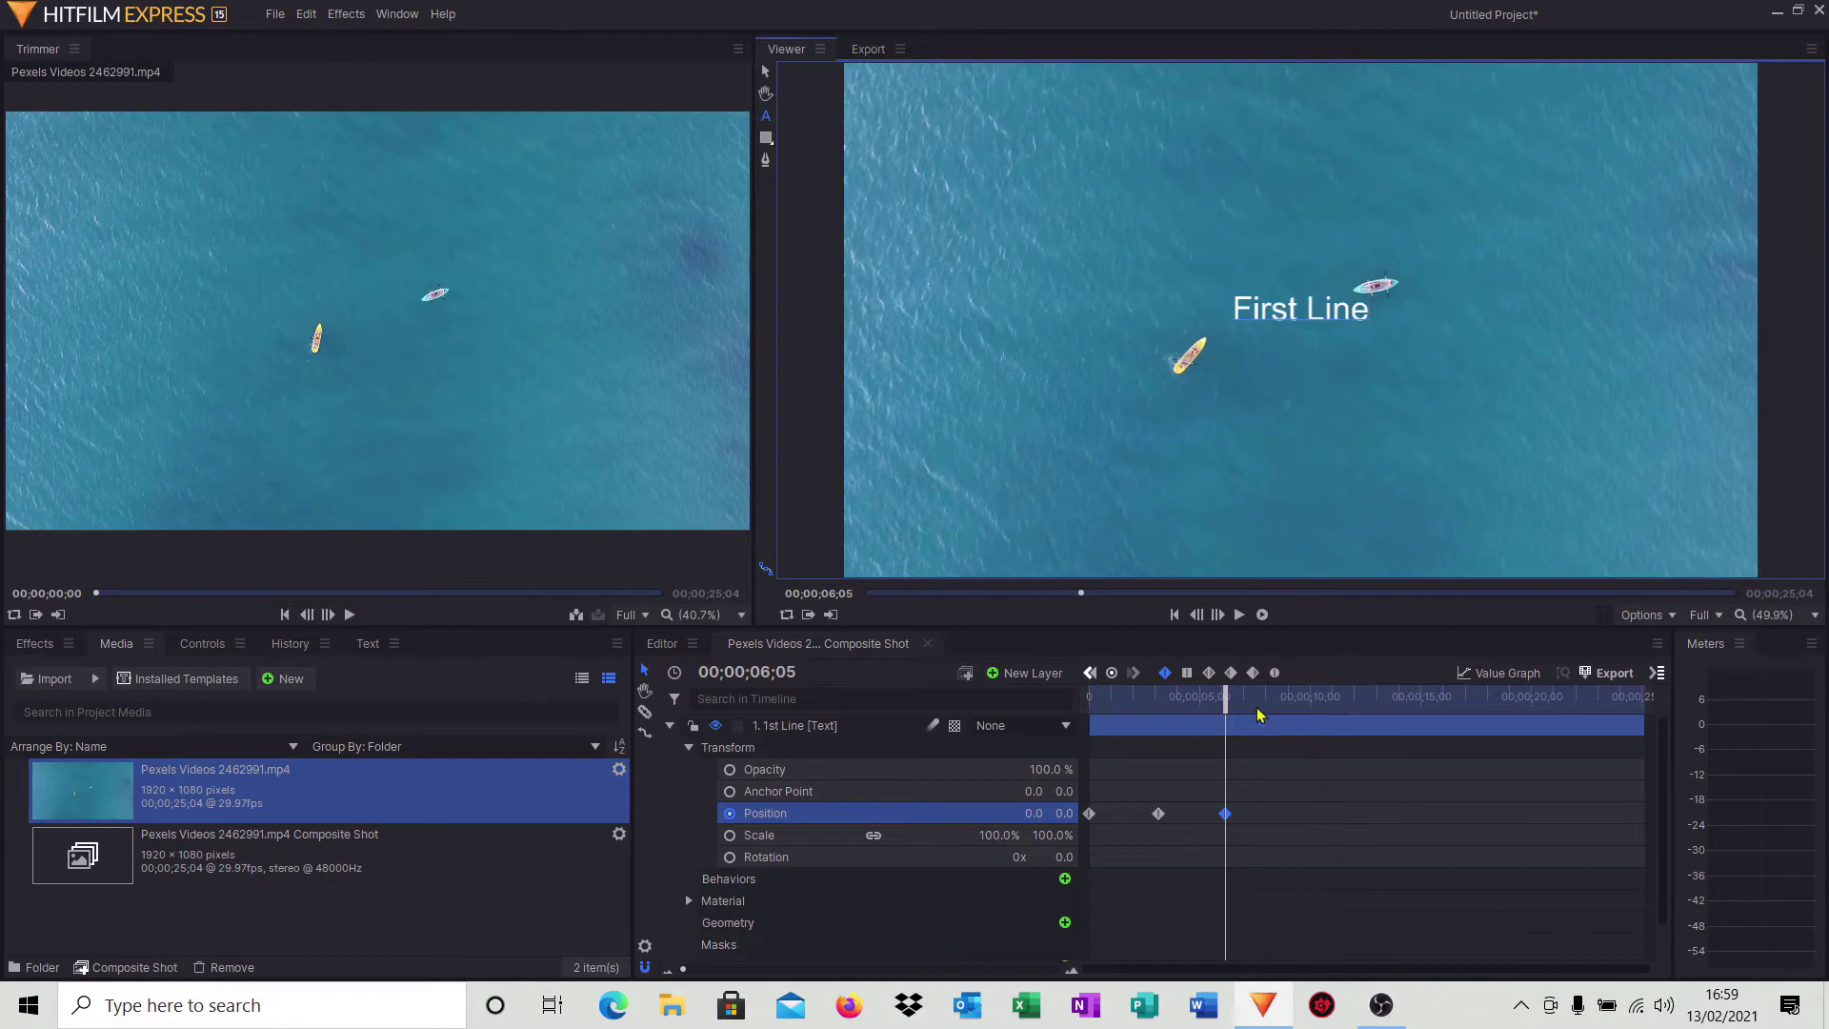
At 9;07, set First Line's Position X to 1125 to slide it off right
drag(1227, 698, 1264, 705)
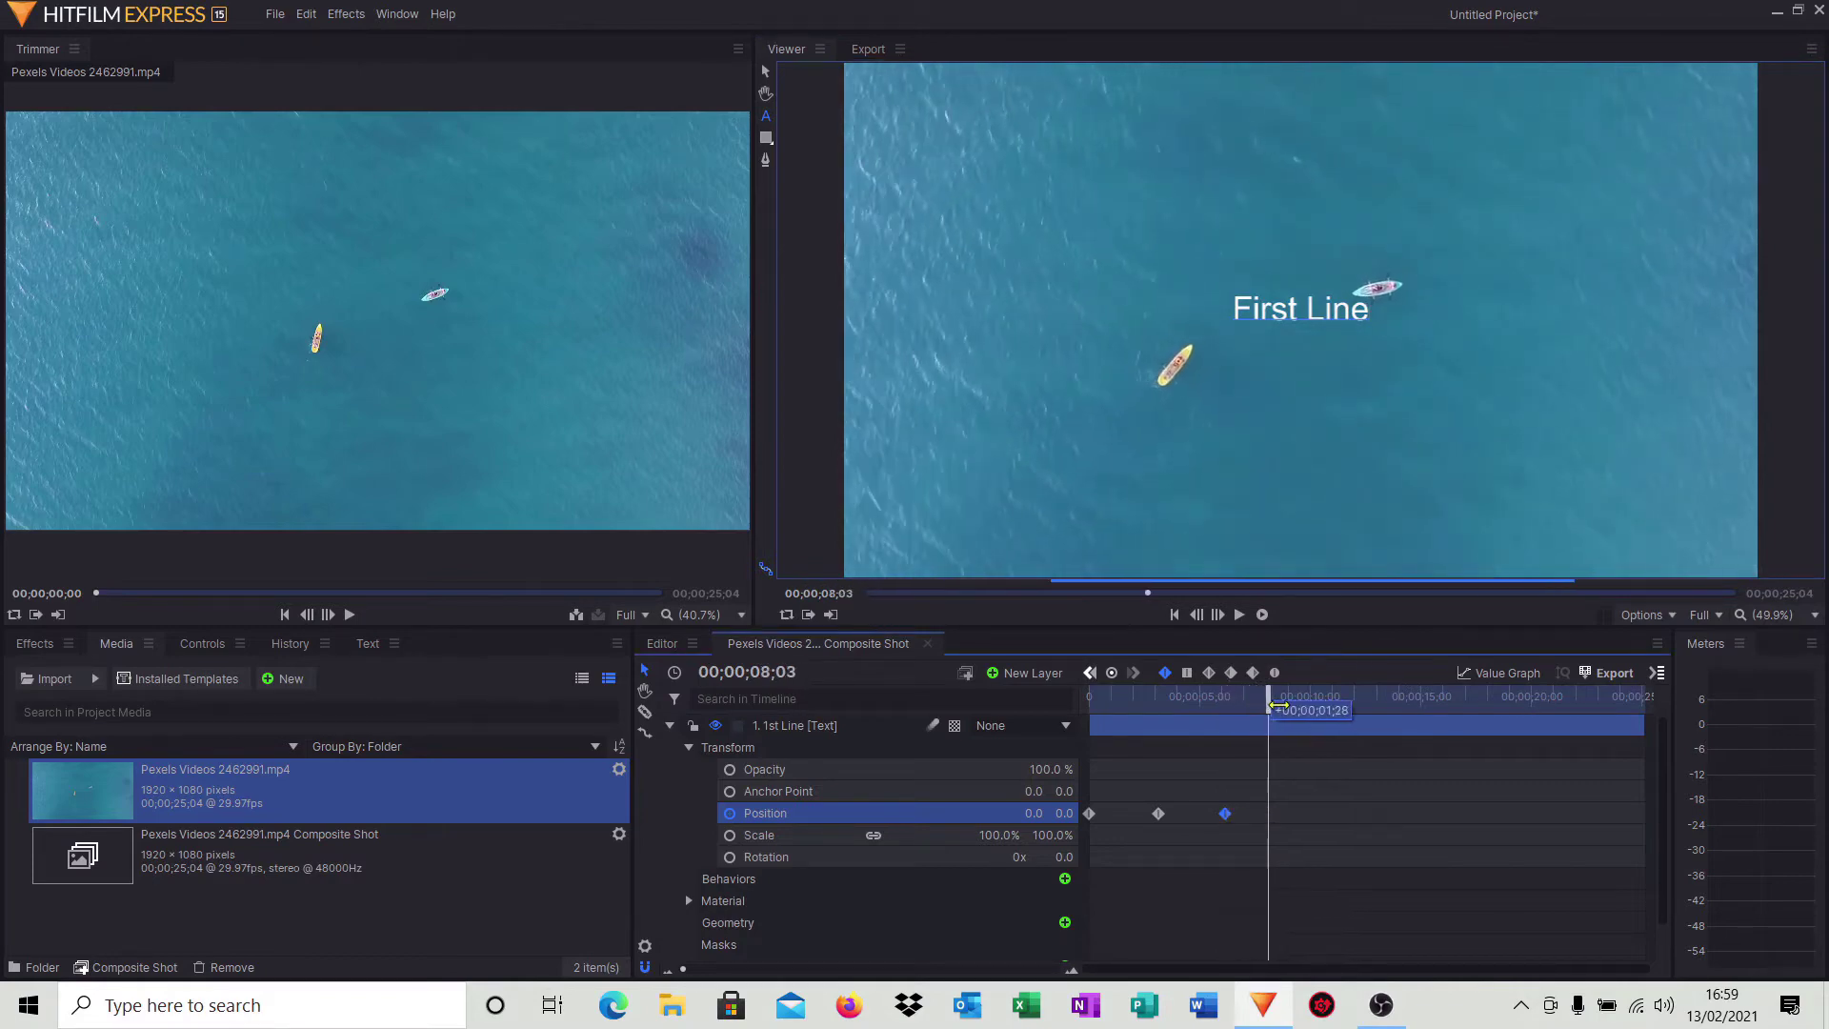
drag(1279, 705, 1304, 705)
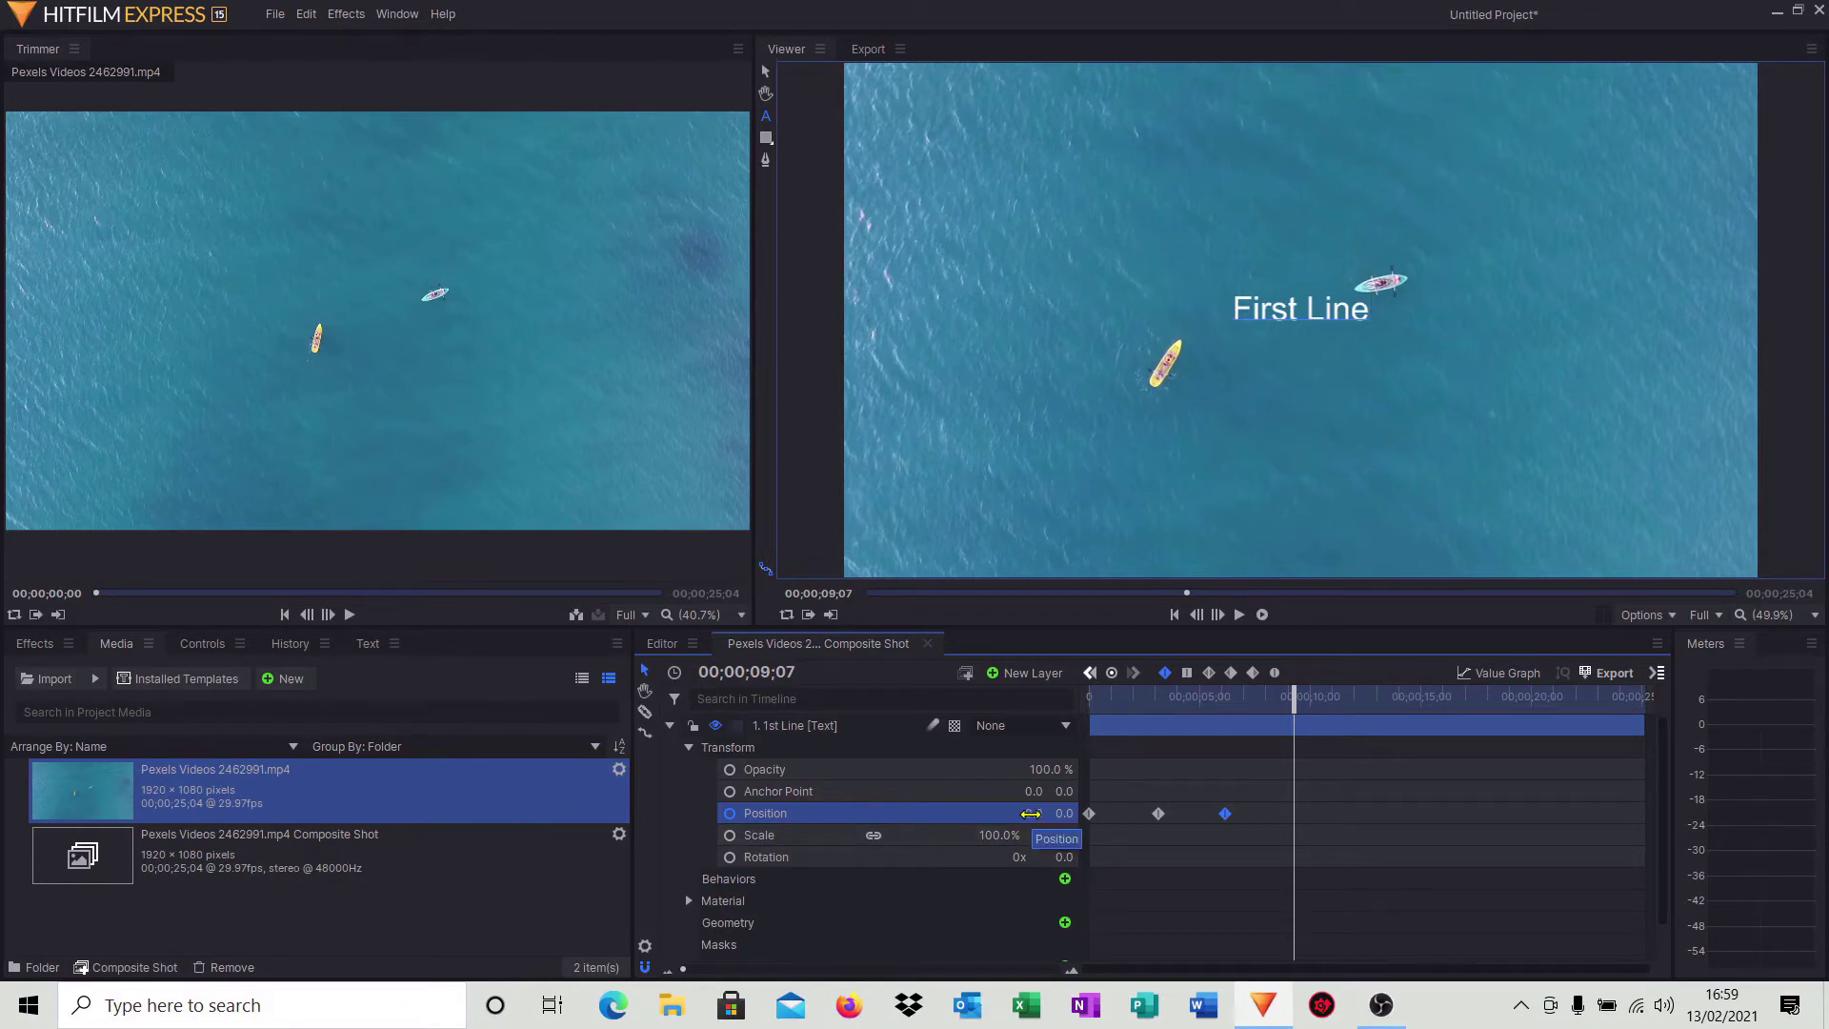
drag(1031, 814, 1828, 814)
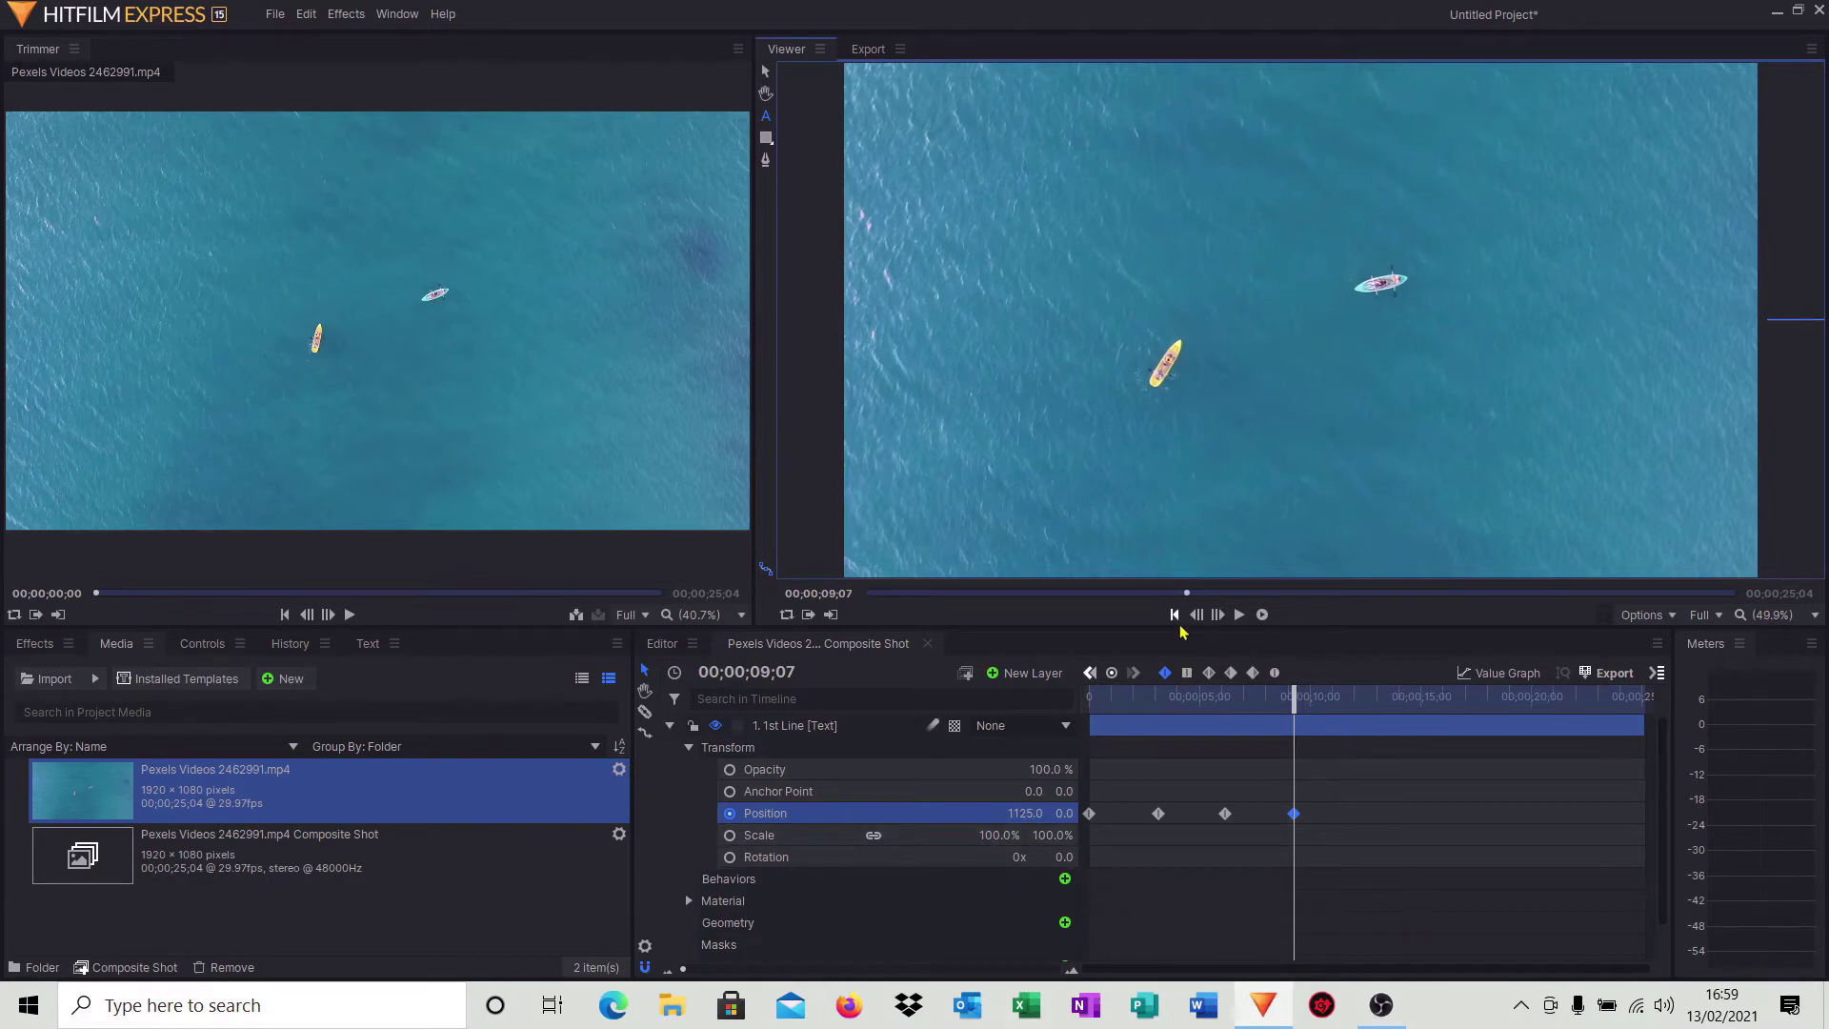
Play back the First Line slide animation
click(1176, 616)
click(1239, 616)
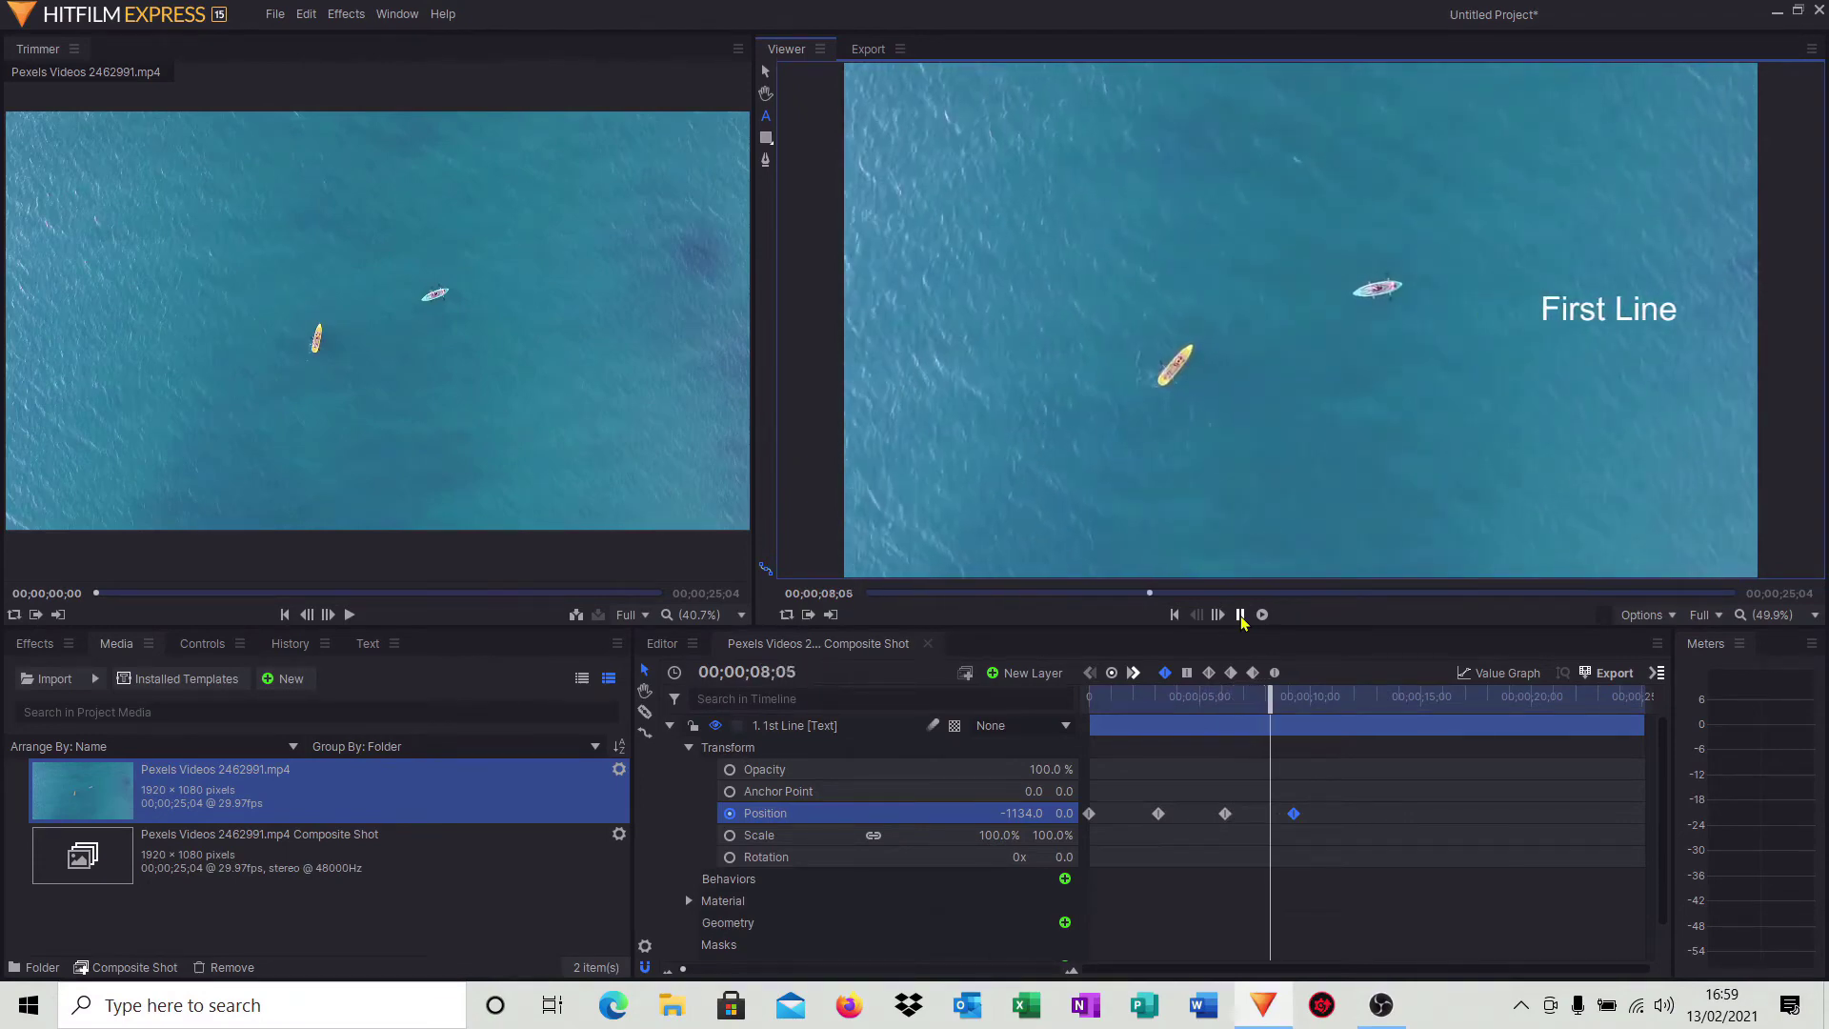
click(1241, 615)
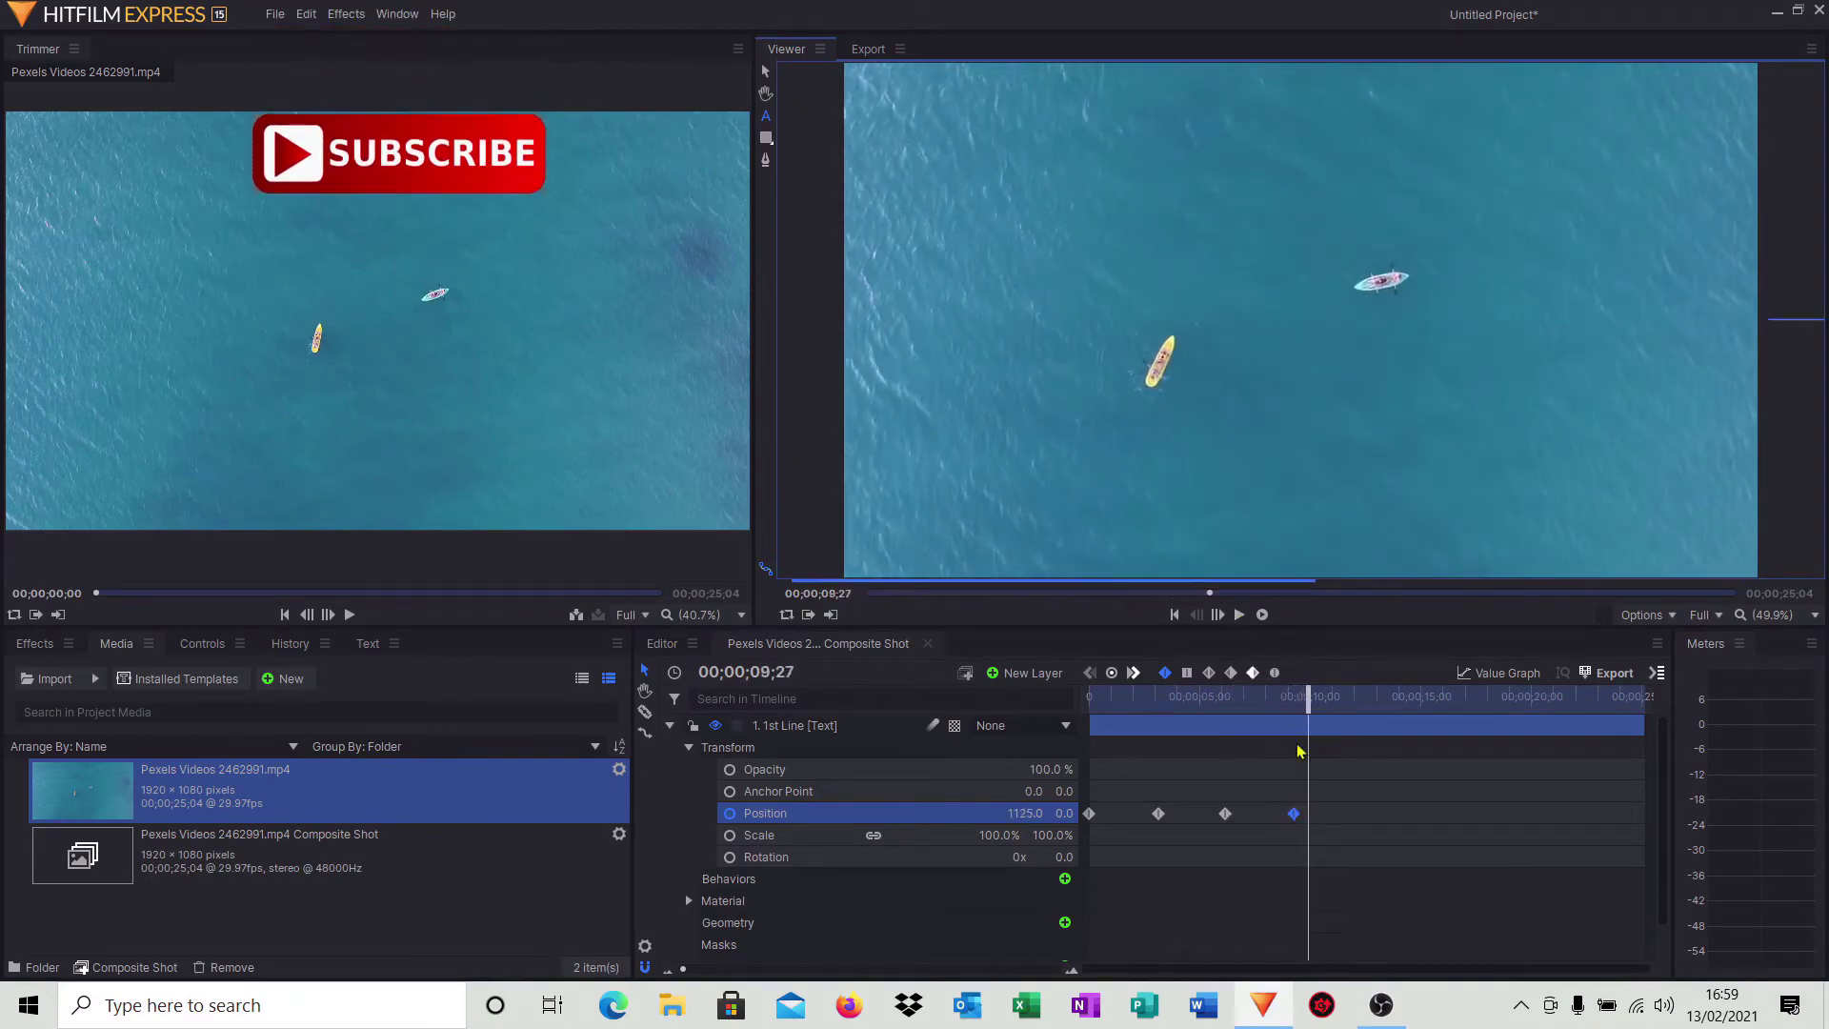
Set all four First Line Position keyframes to Smooth temporal interpolation
drag(1371, 923, 1091, 796)
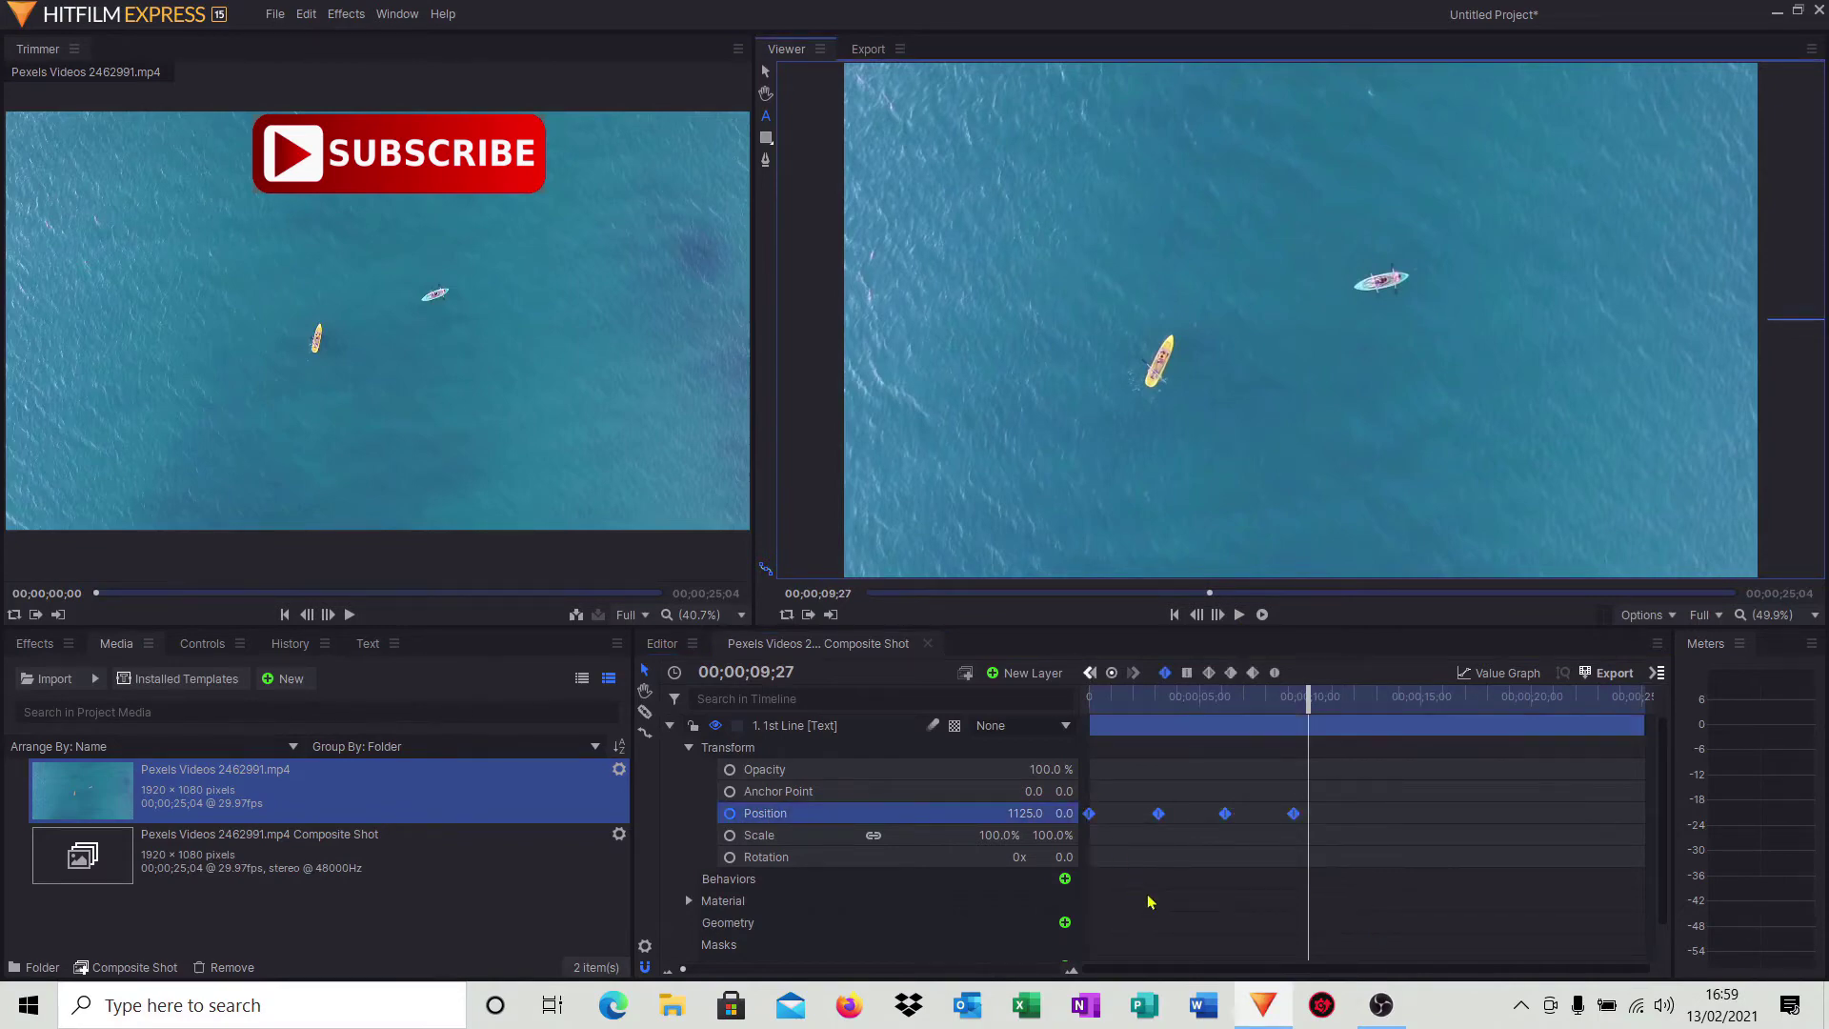
right_click(1196, 820)
mouse_move(1287, 758)
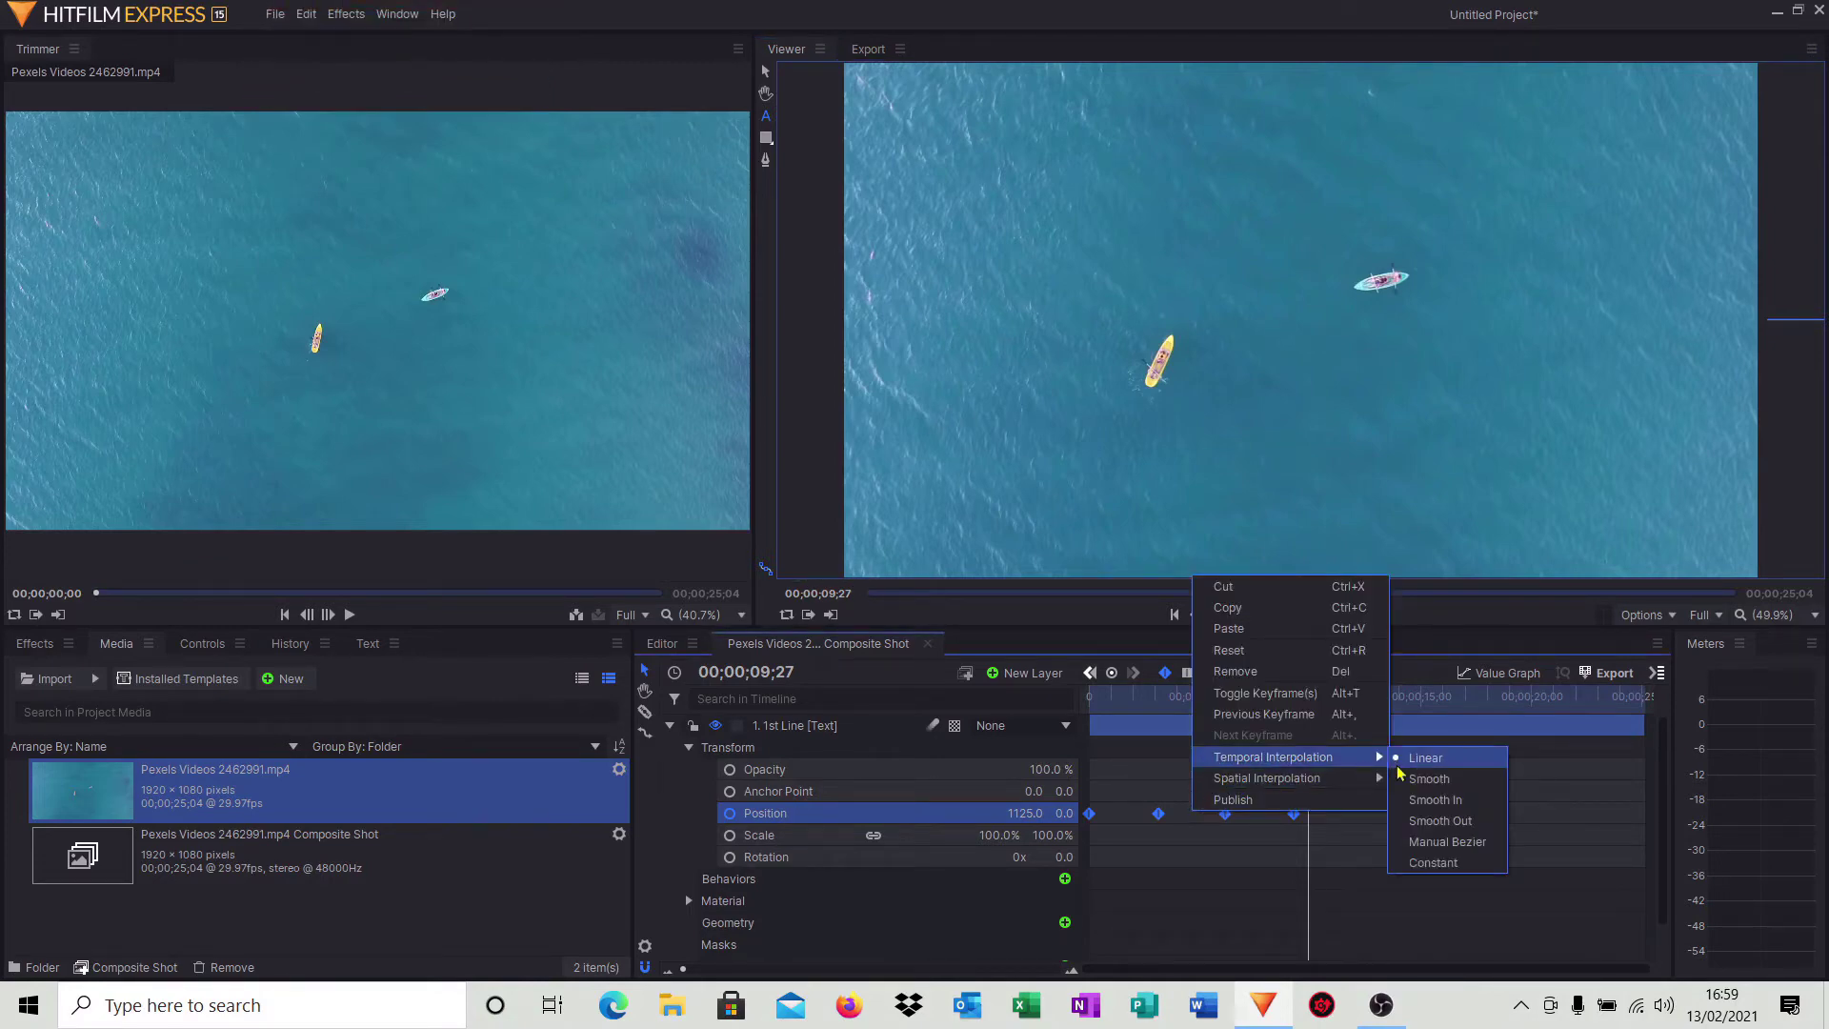
click(1429, 779)
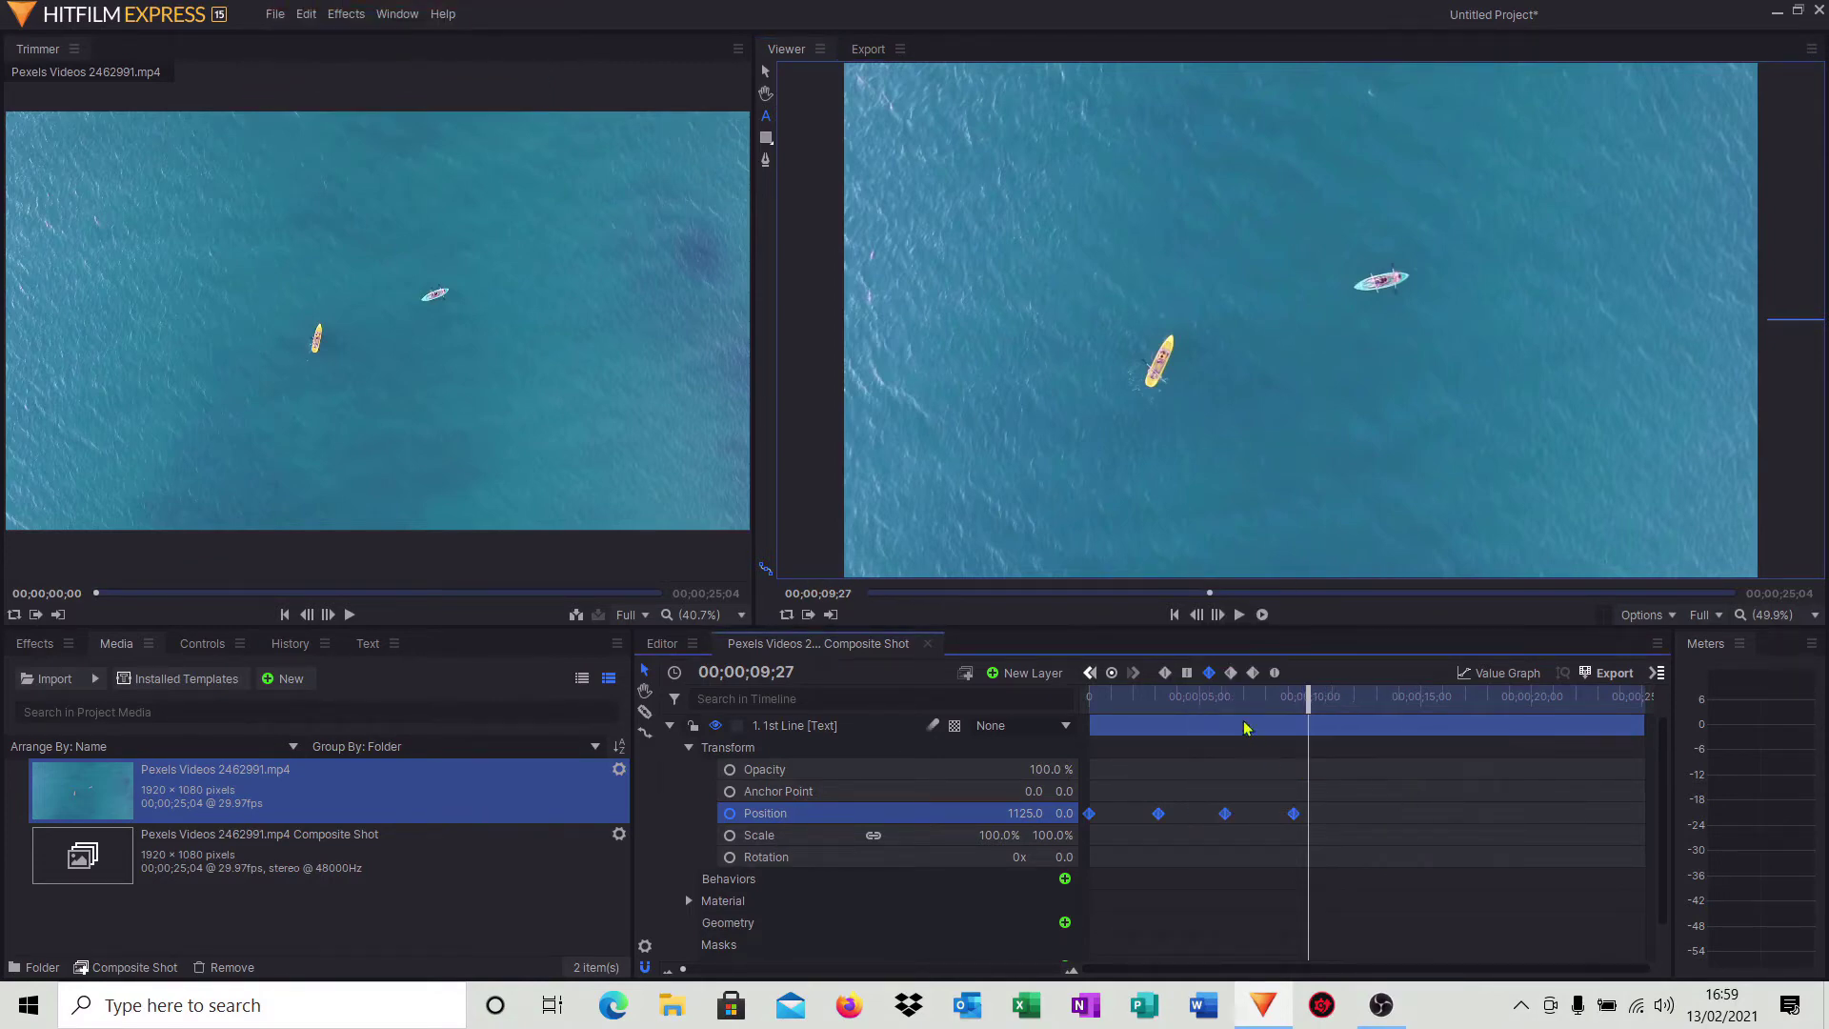
Collapse the First Line layer and move the playhead to 3;08
click(1174, 614)
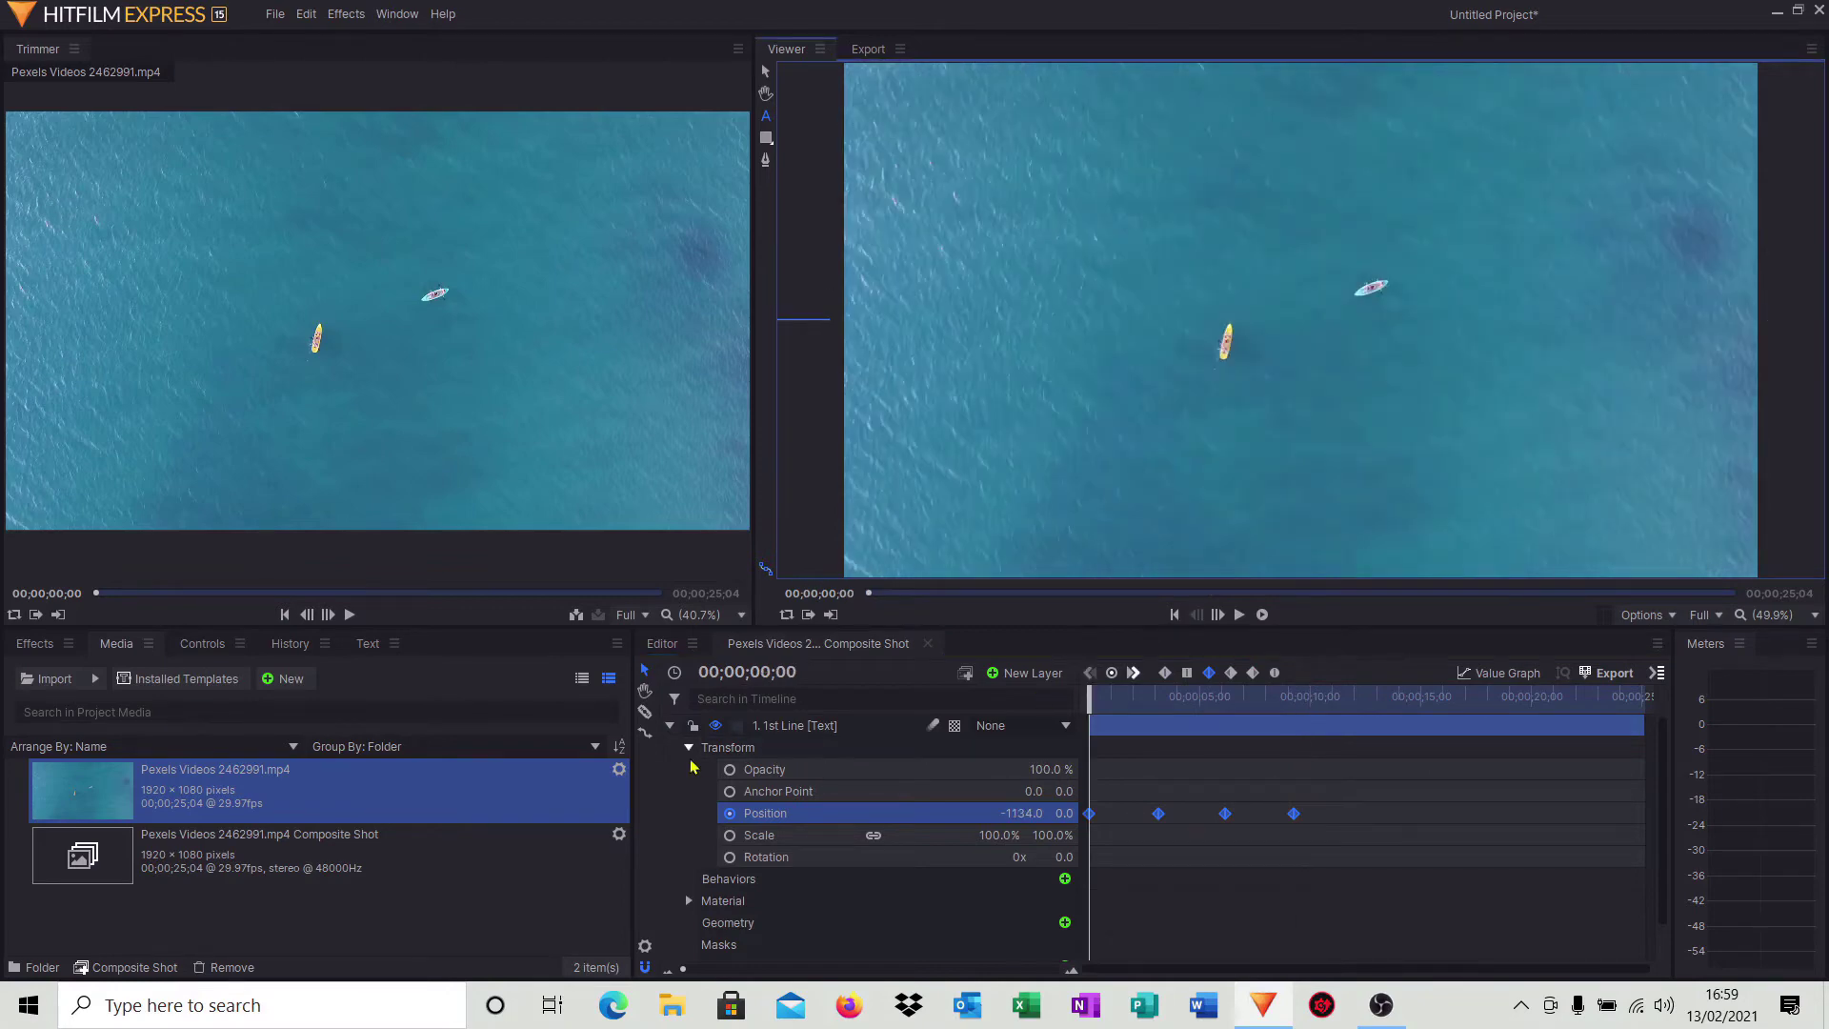
click(670, 725)
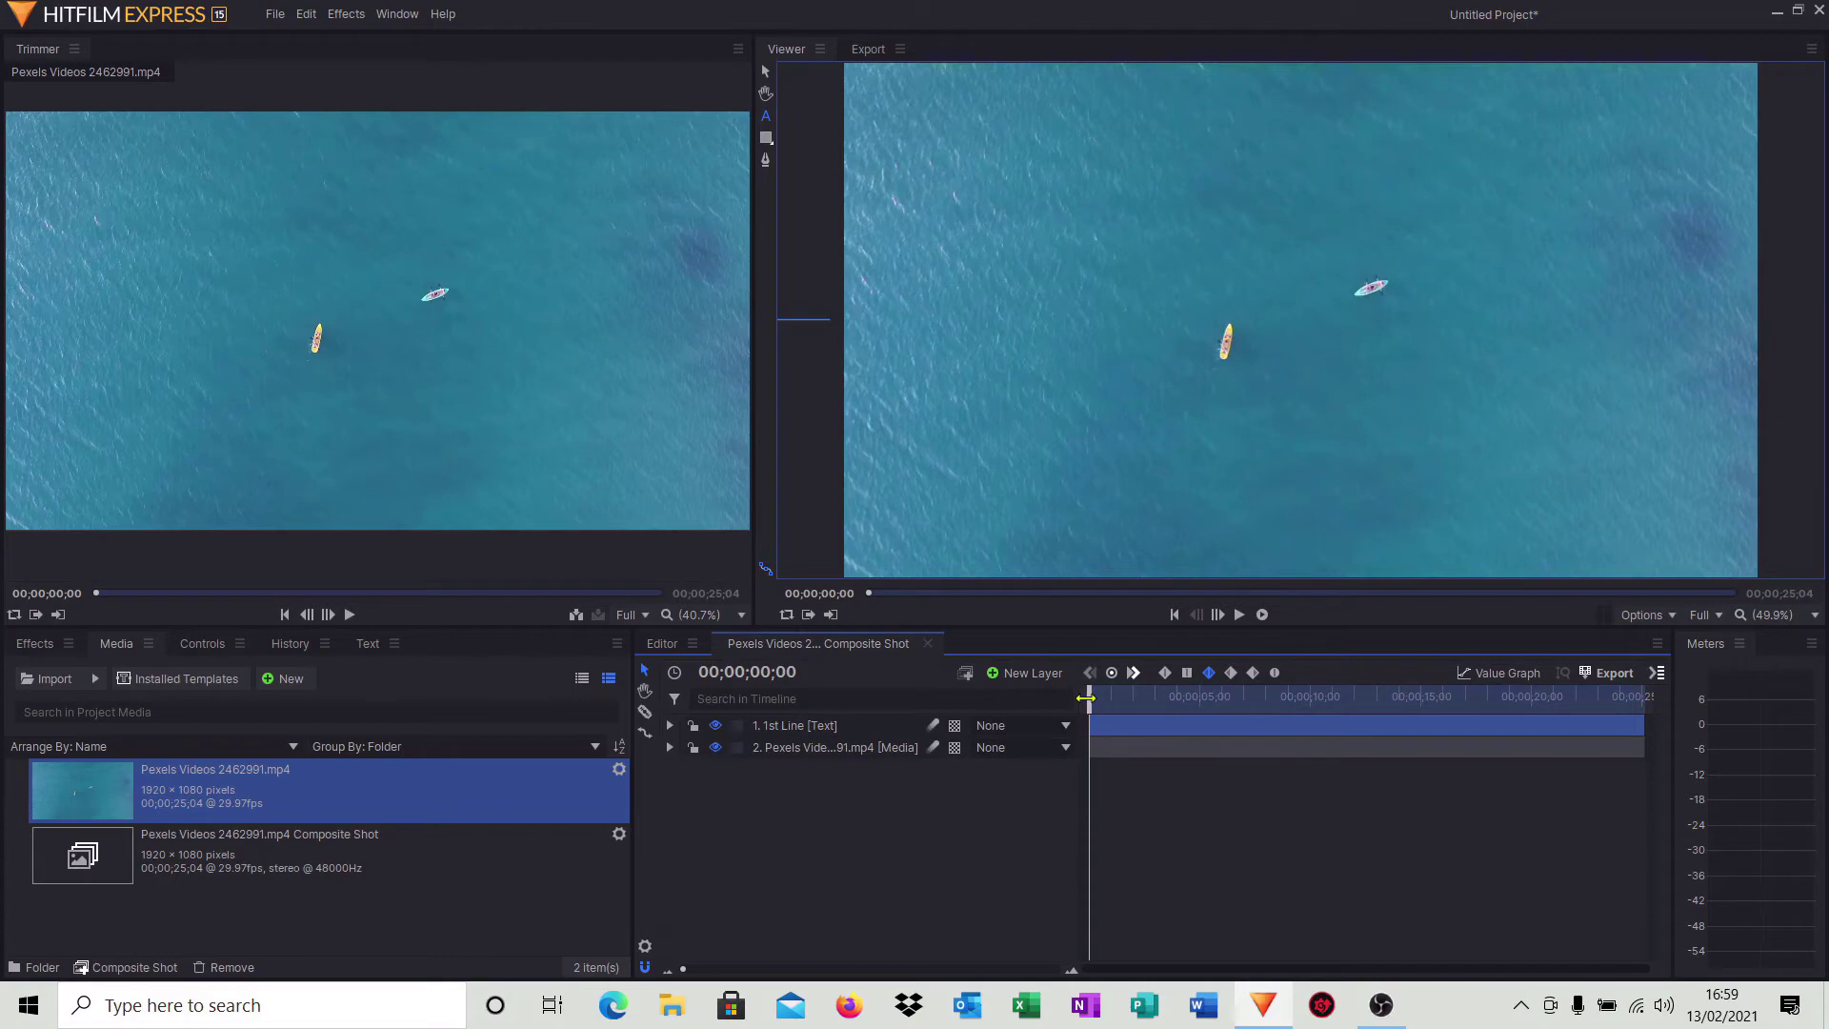
drag(1086, 698, 1159, 710)
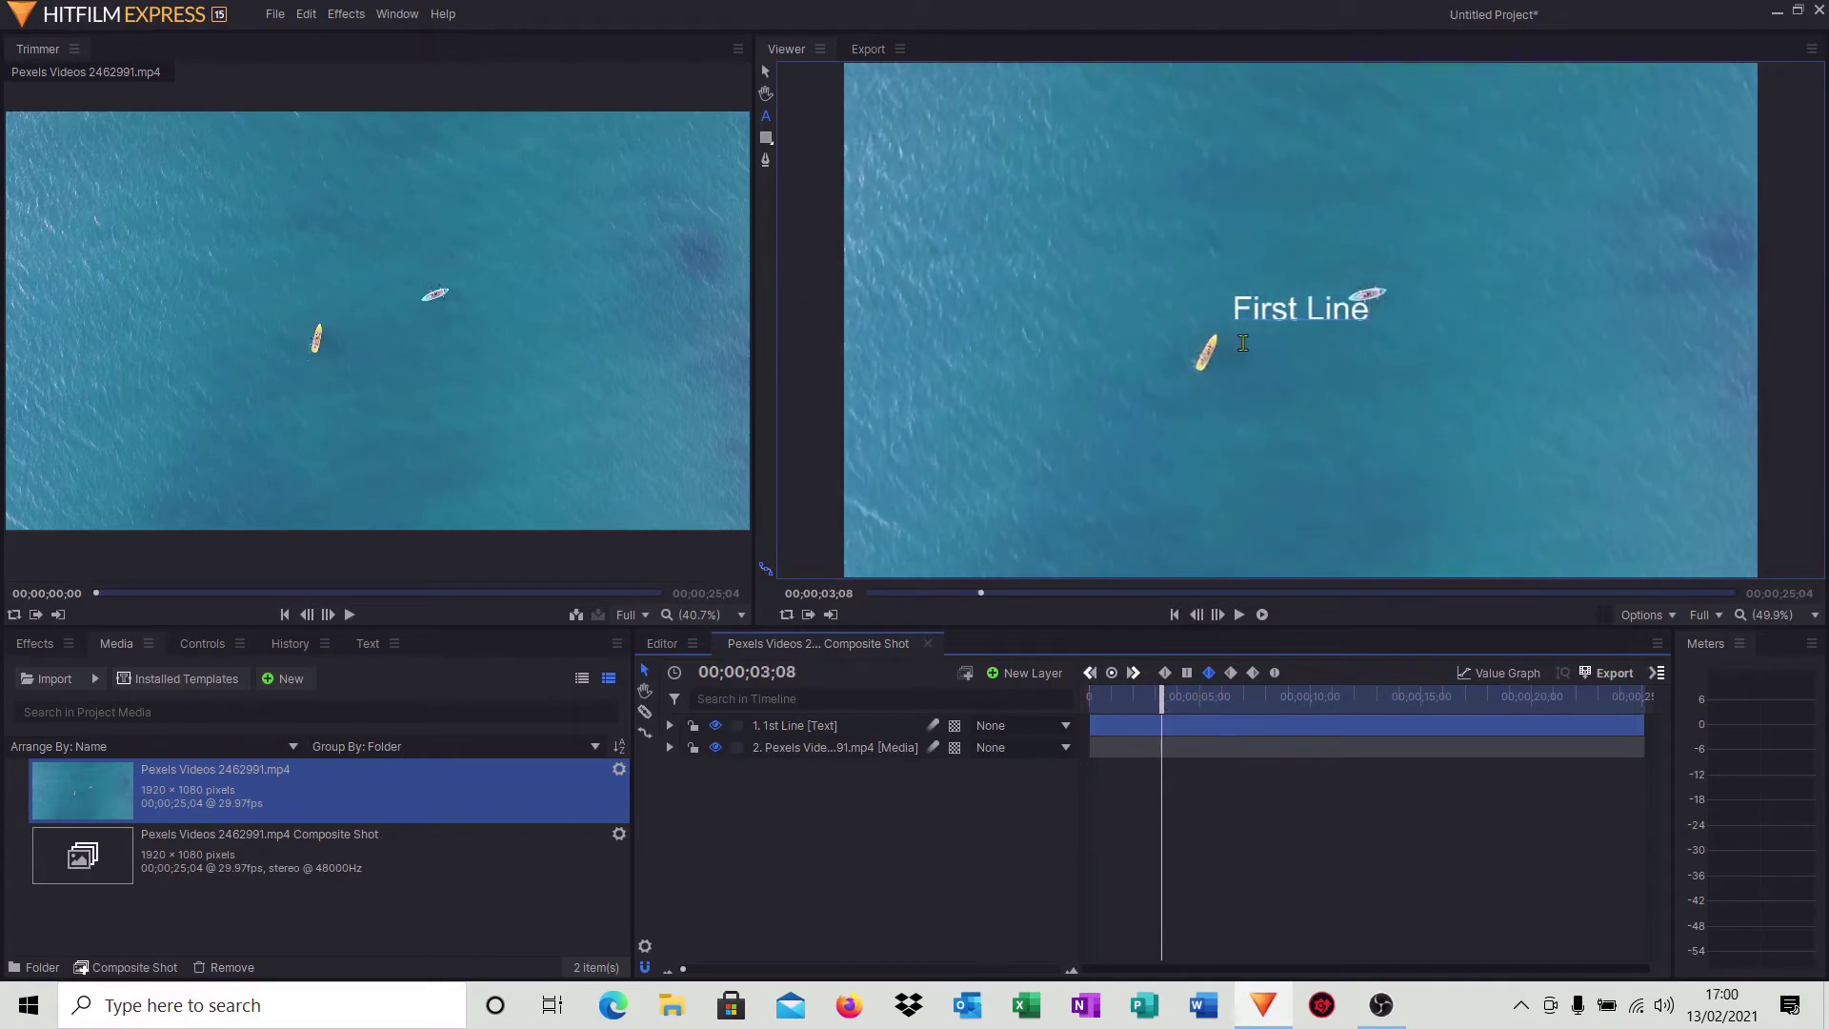
Add a new text layer and rename it '2nd Text'
click(1010, 677)
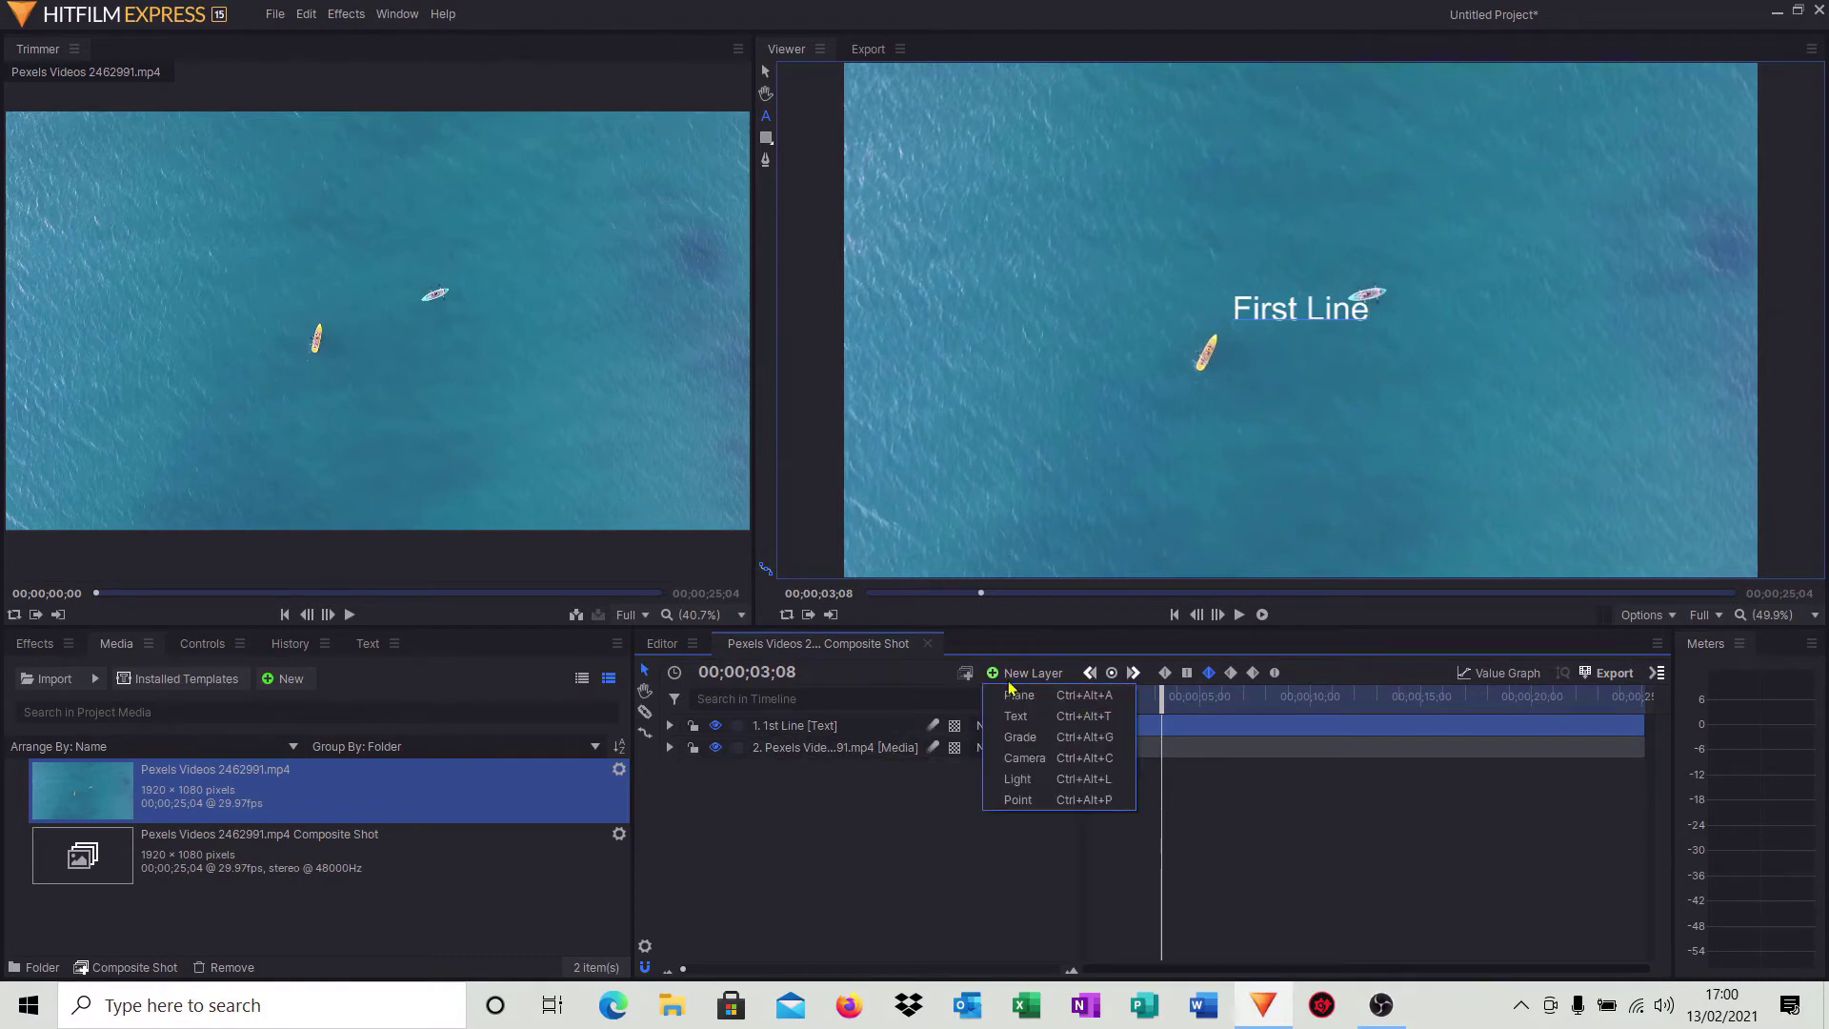
click(1013, 712)
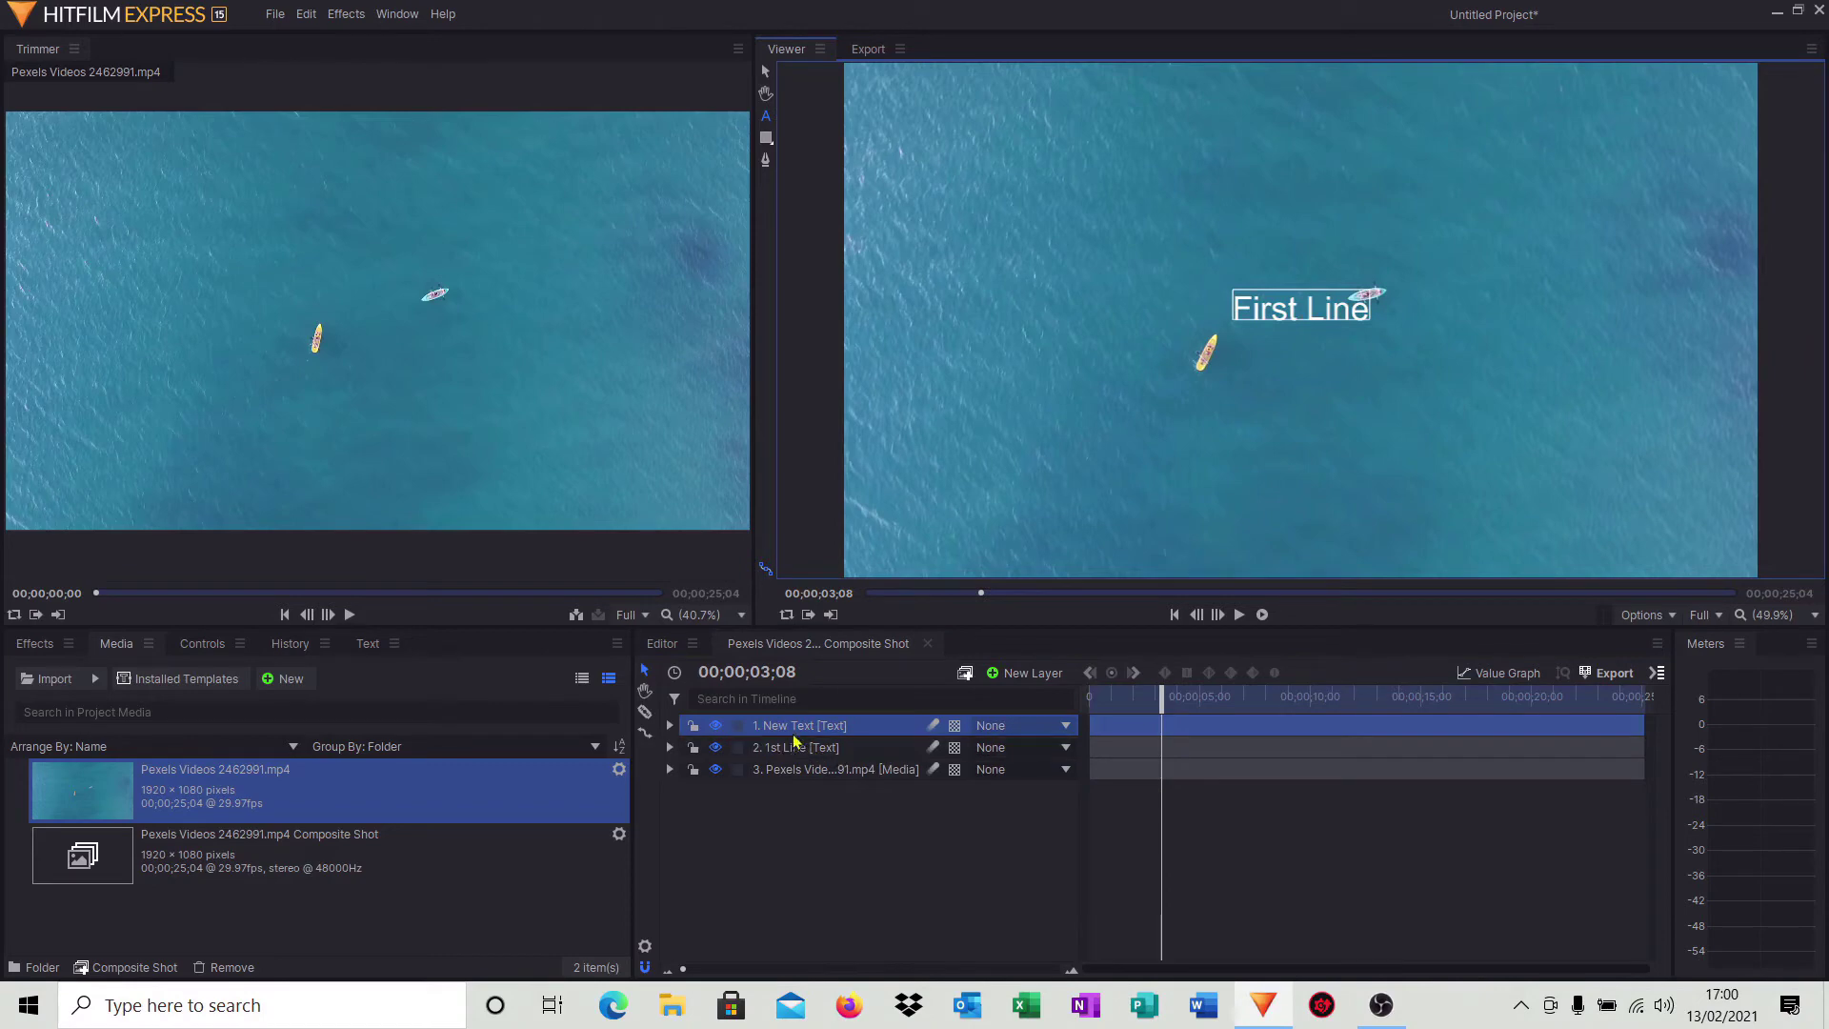
right_click(781, 729)
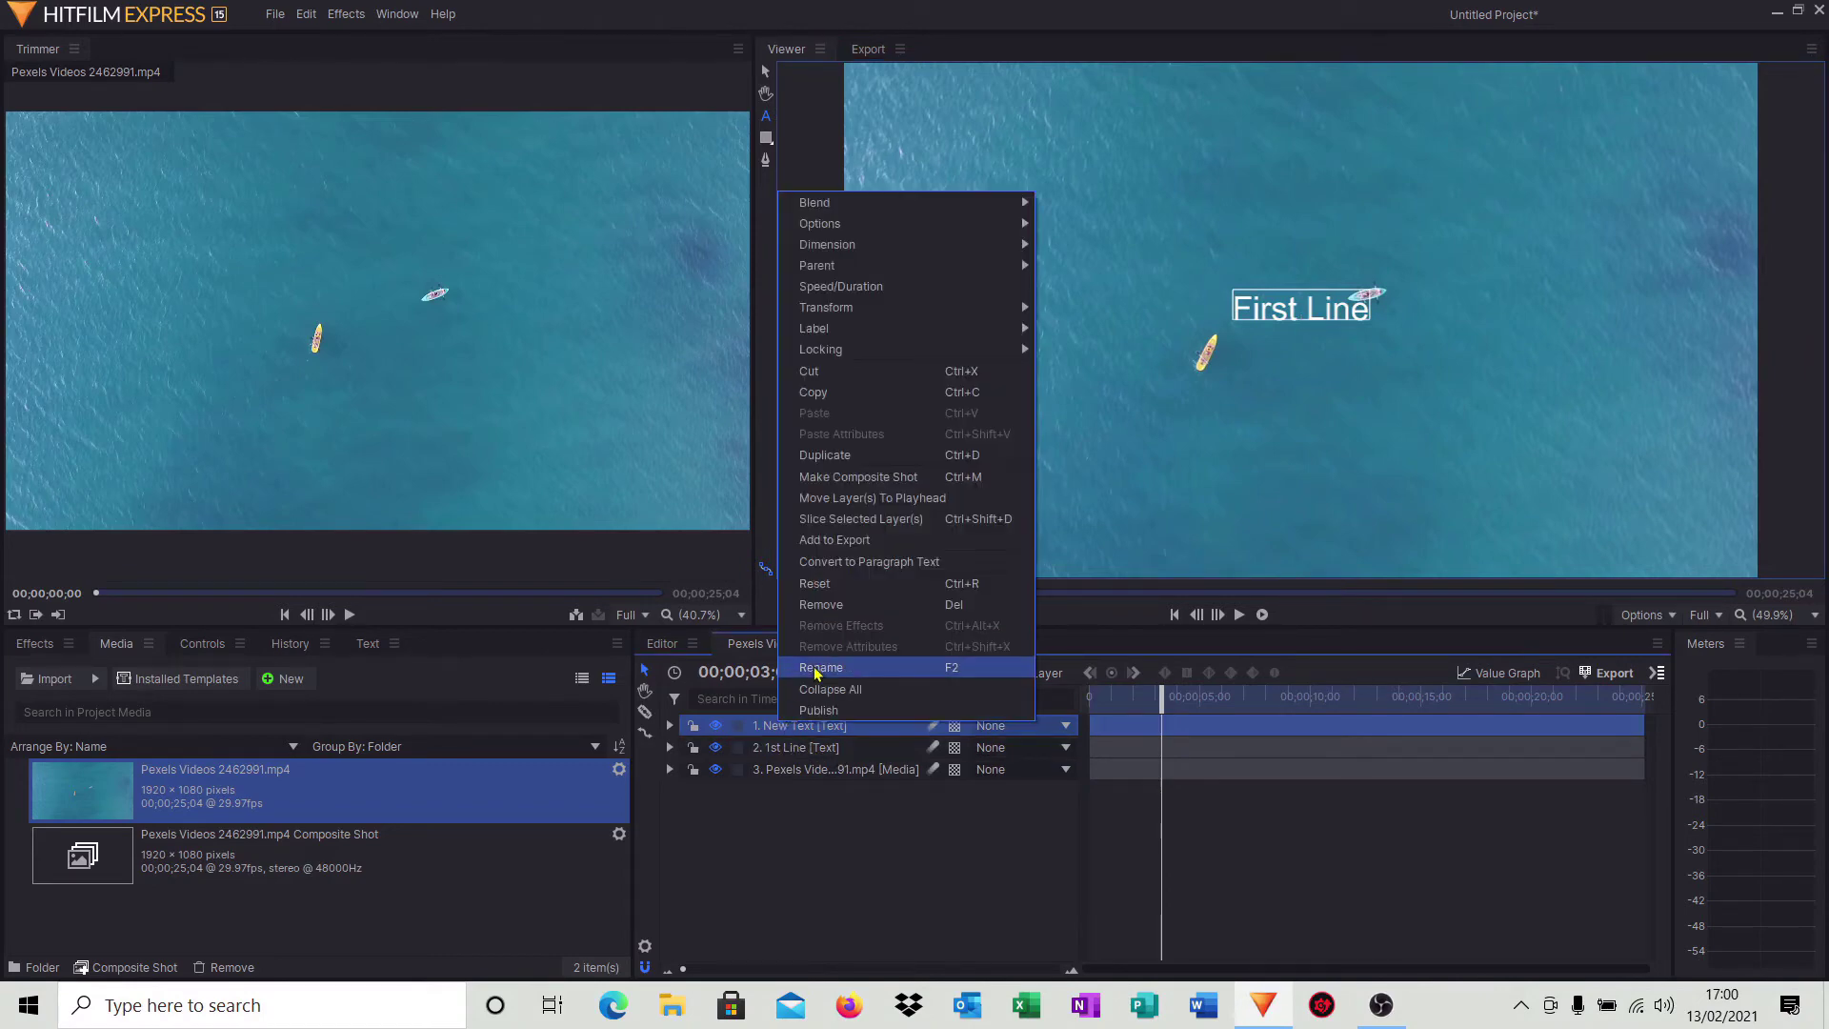
click(855, 672)
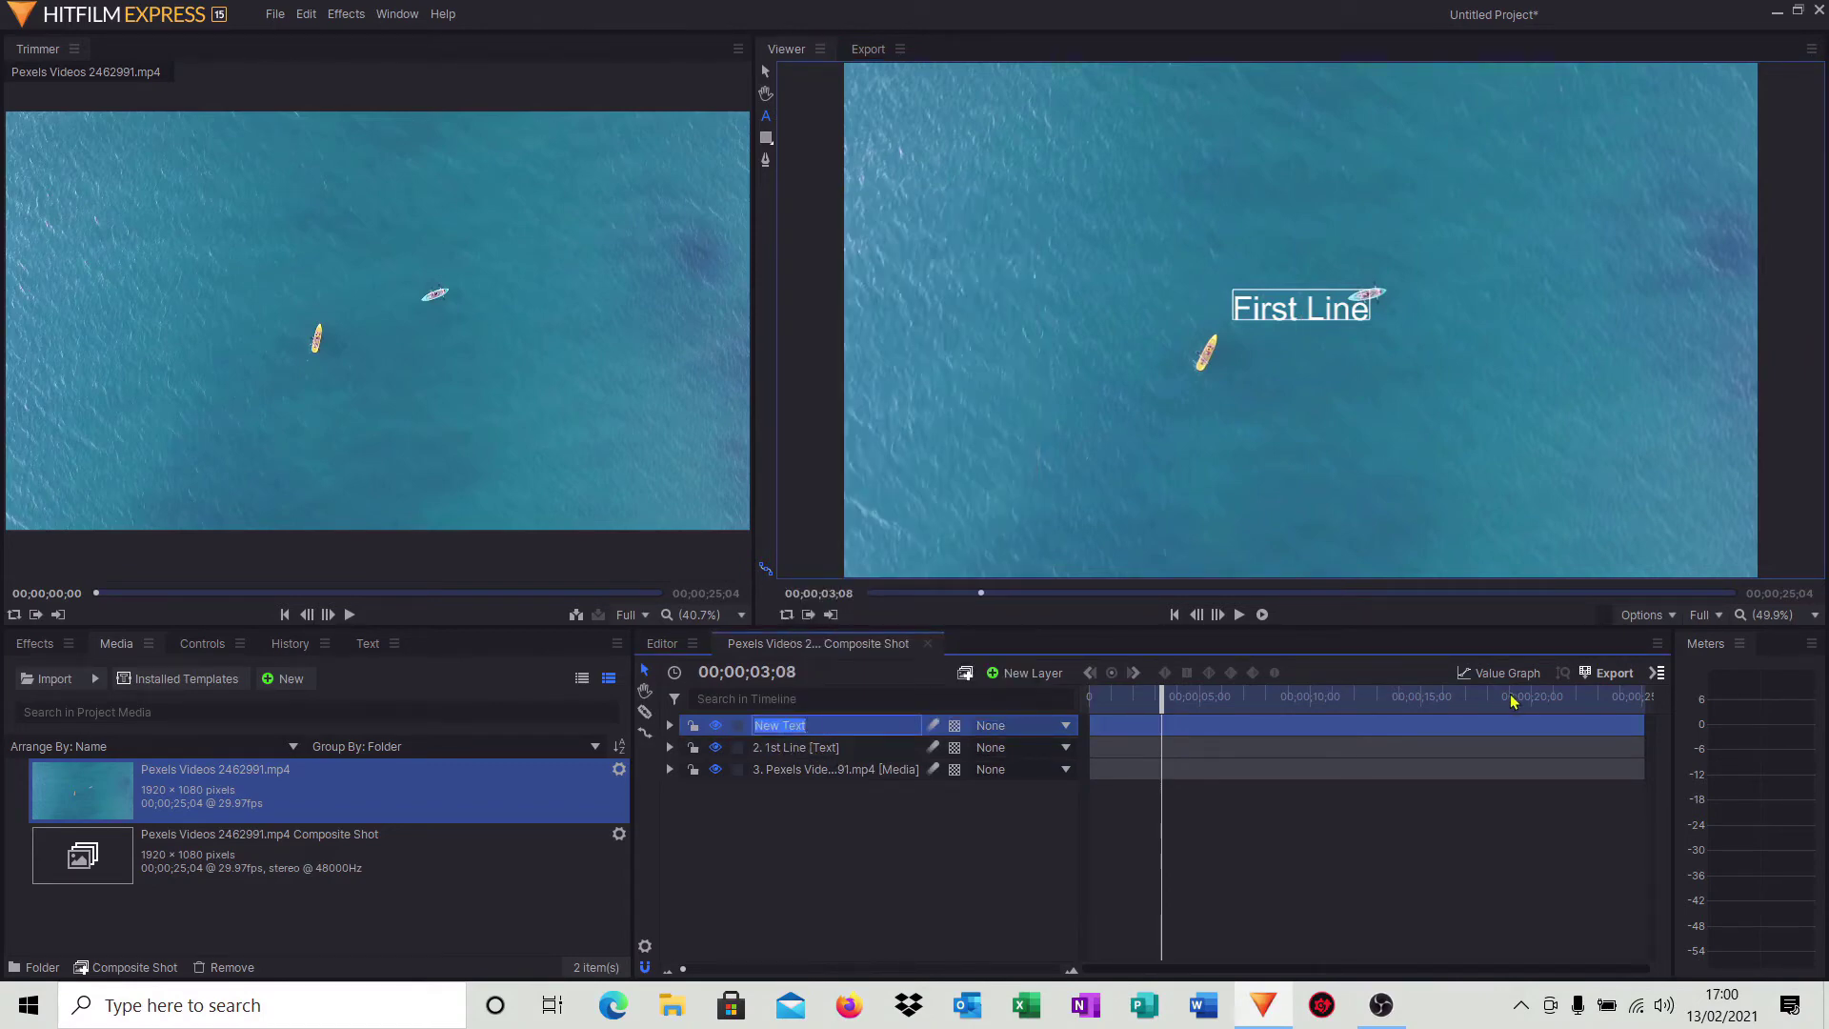
text(2nd)
click(1598, 820)
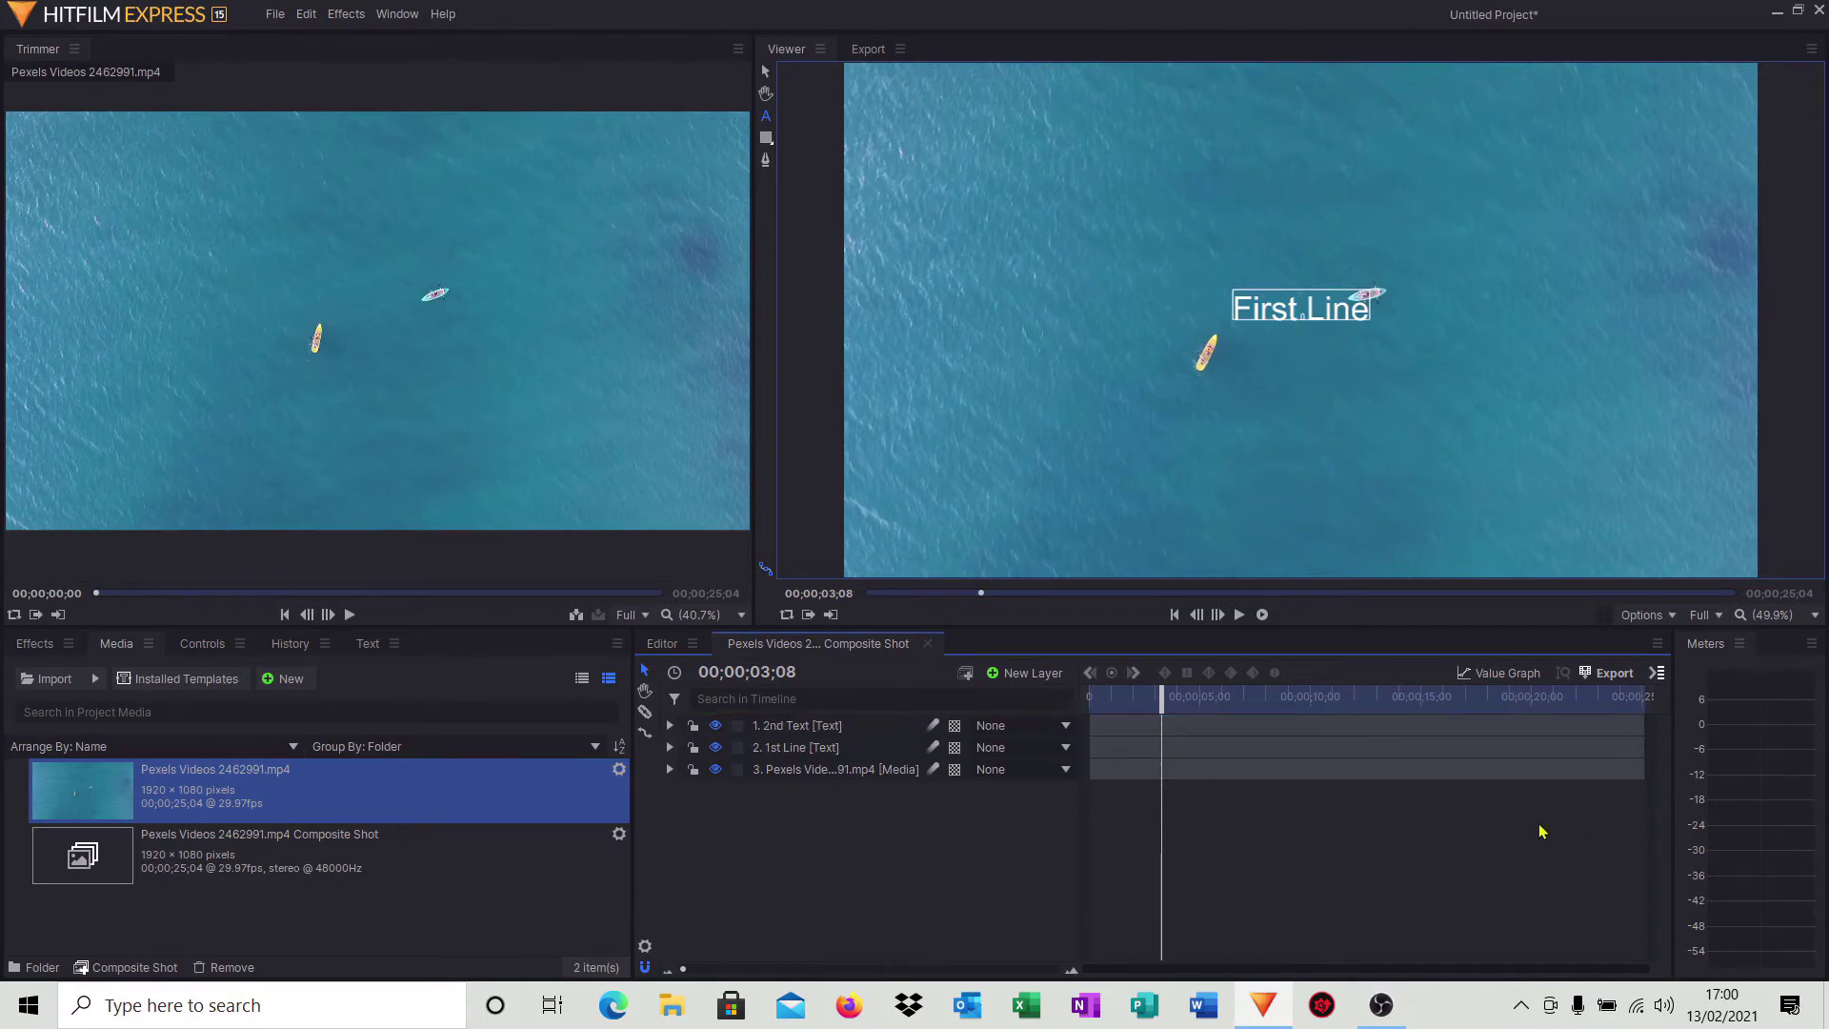
Move the playhead to 5;16 and select the 2nd Text layer for typing
click(1268, 713)
click(1320, 735)
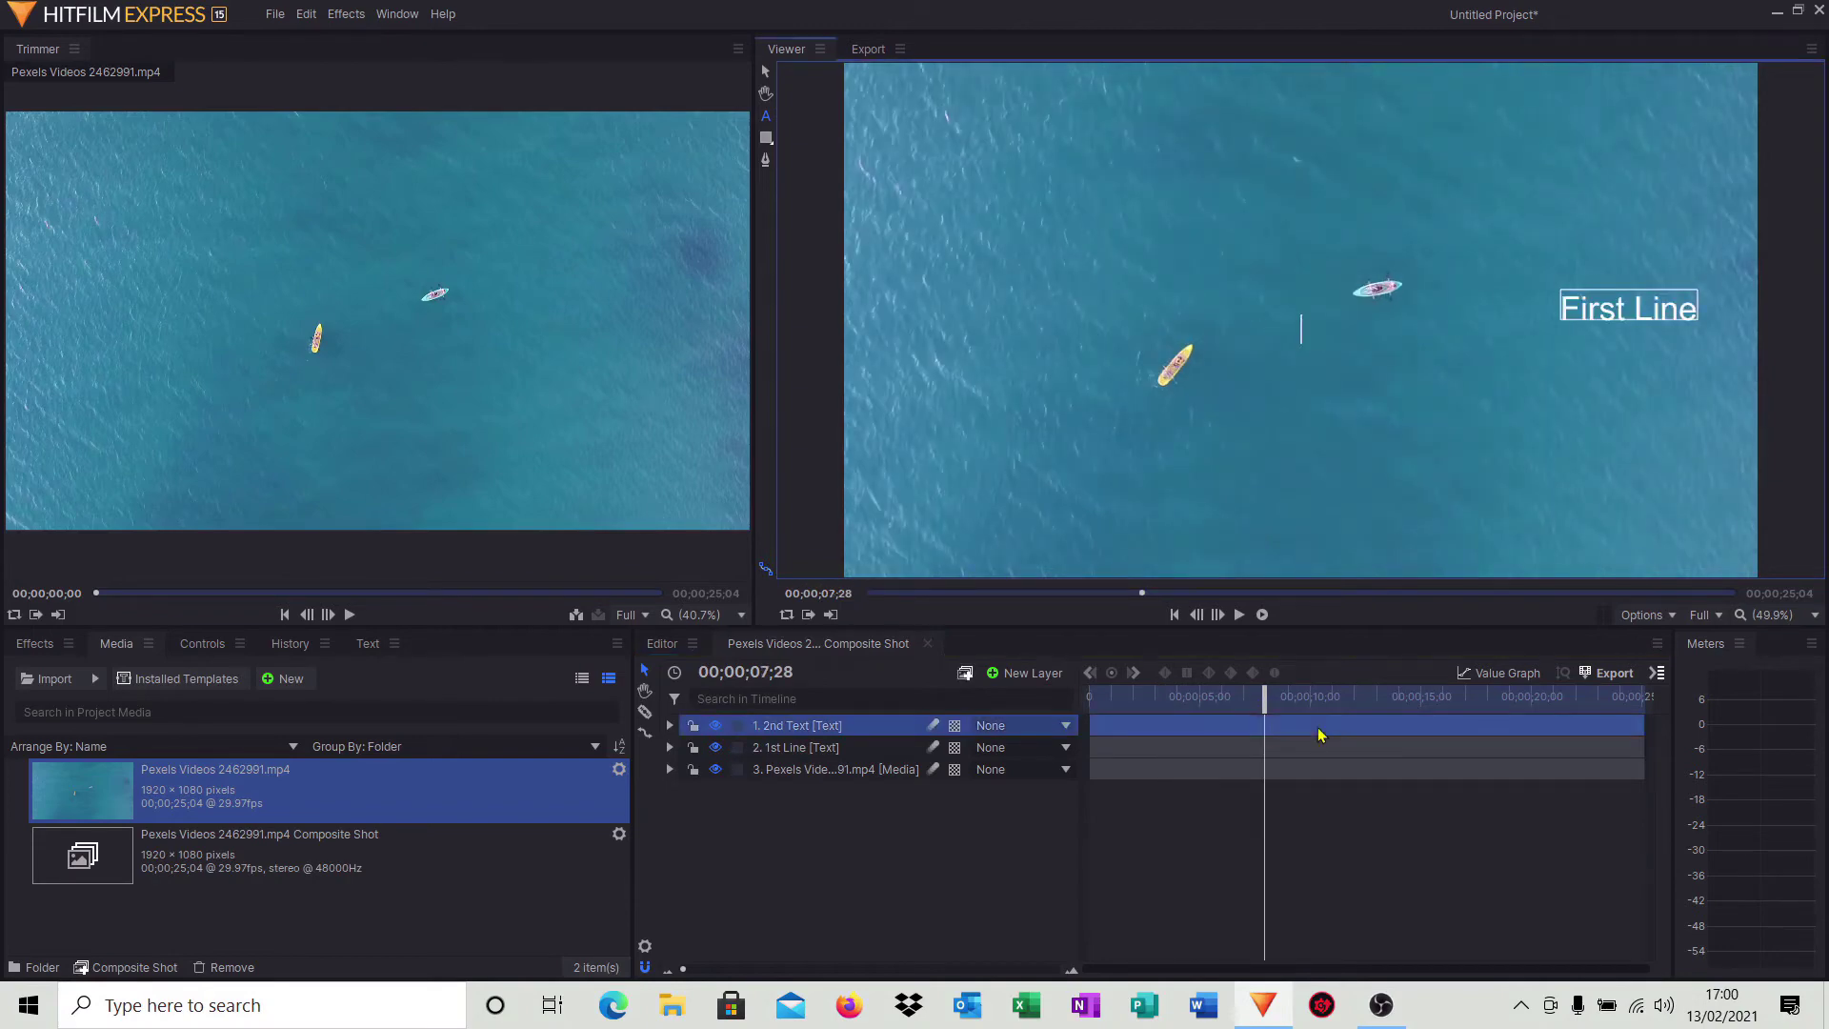
drag(1256, 690, 1213, 693)
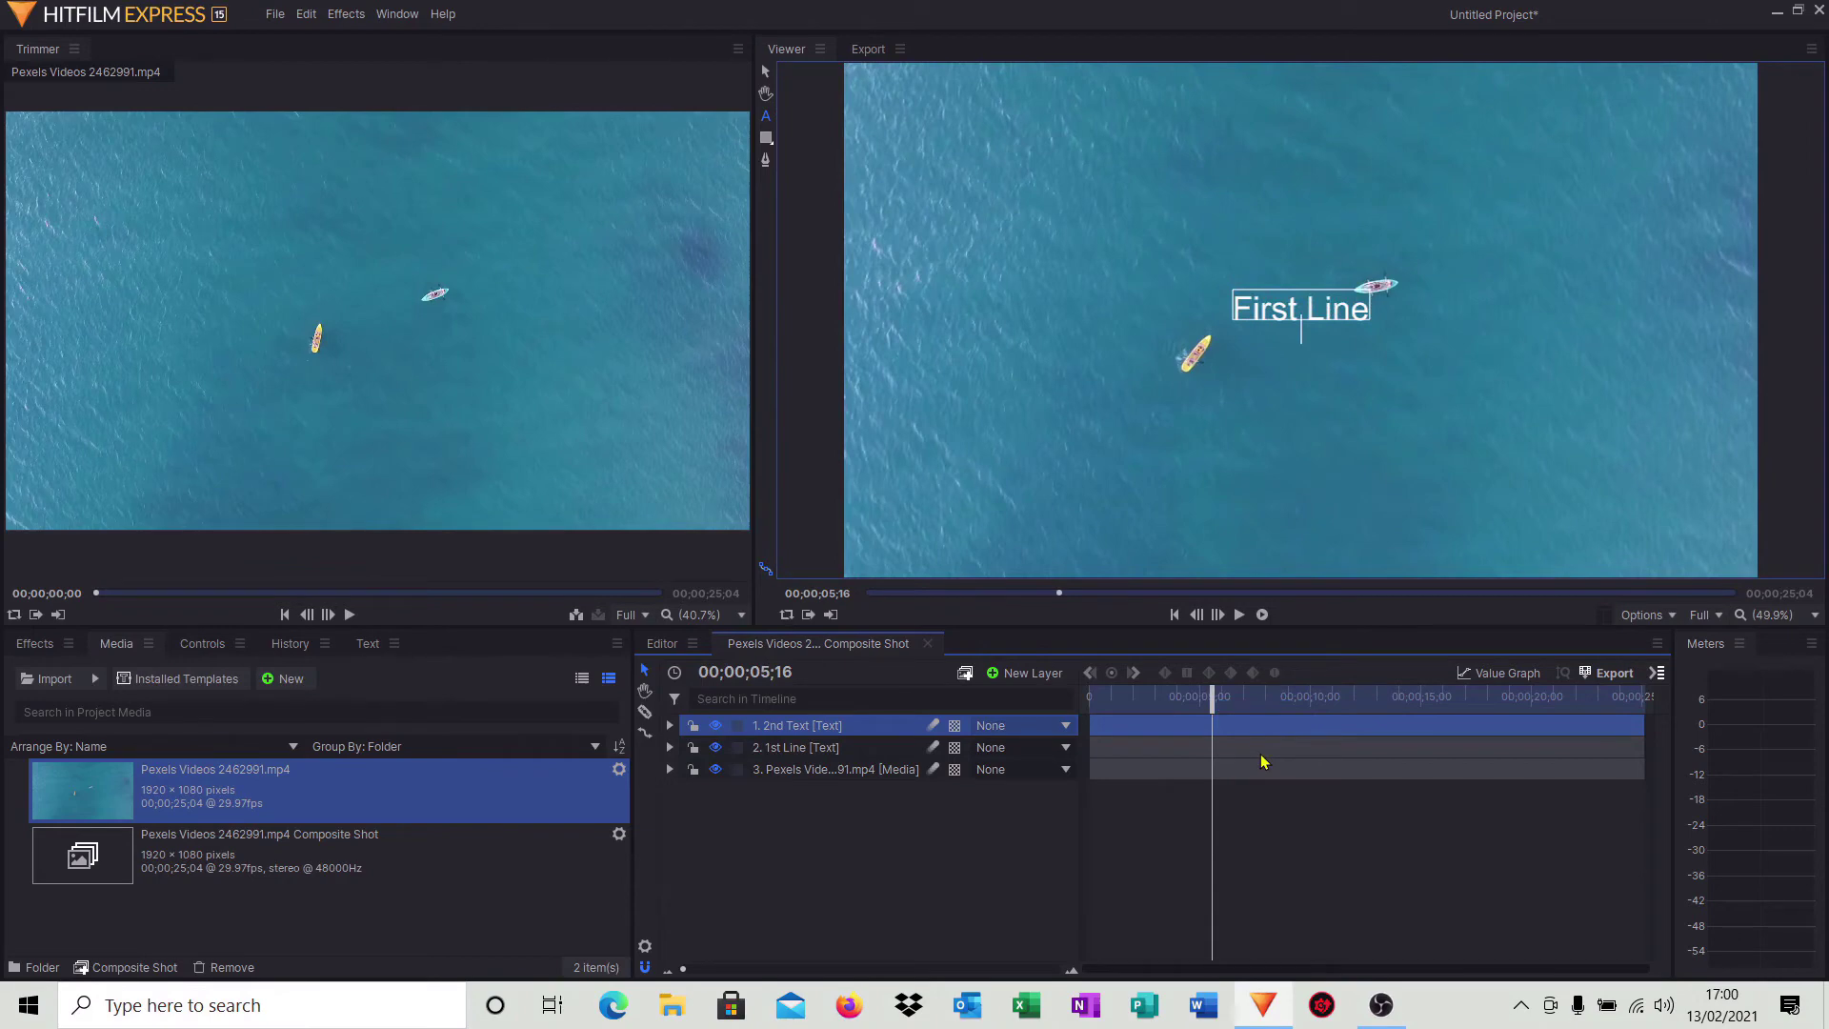
click(1264, 748)
click(1265, 730)
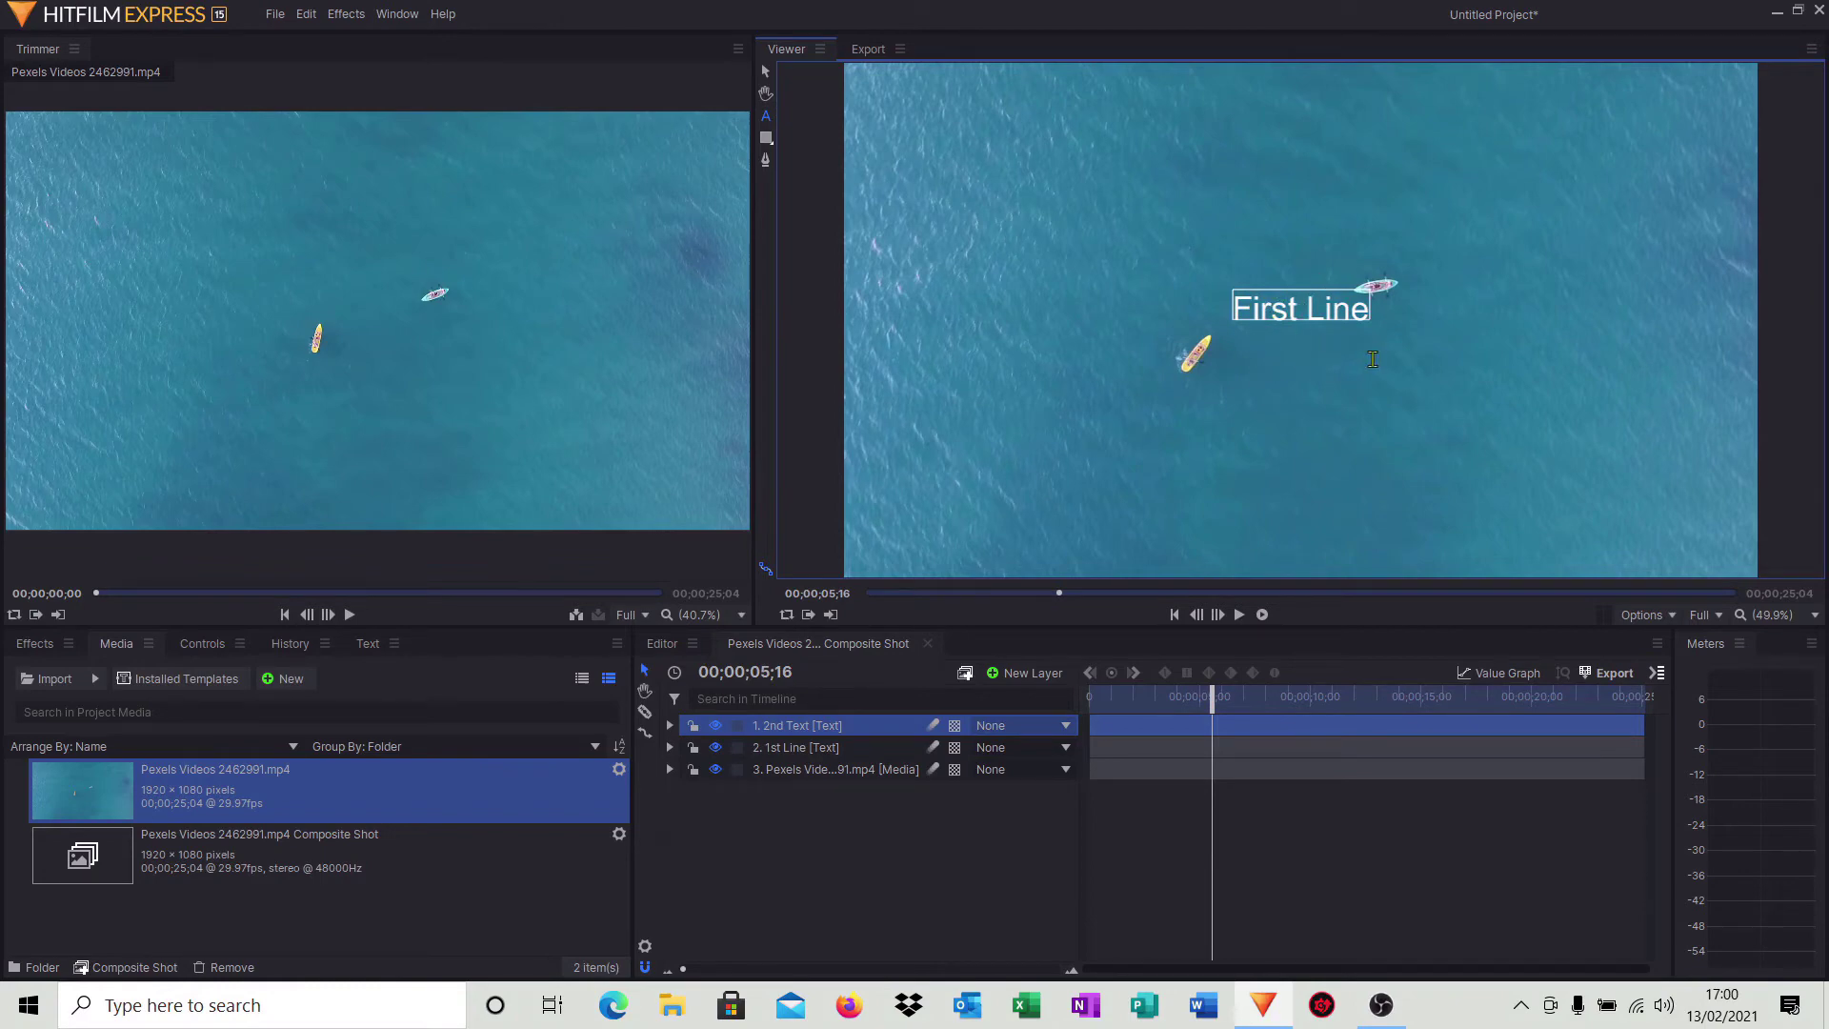
Type 'Second Text', place it just below First Line, and return to about 3 seconds
text(Second Line)
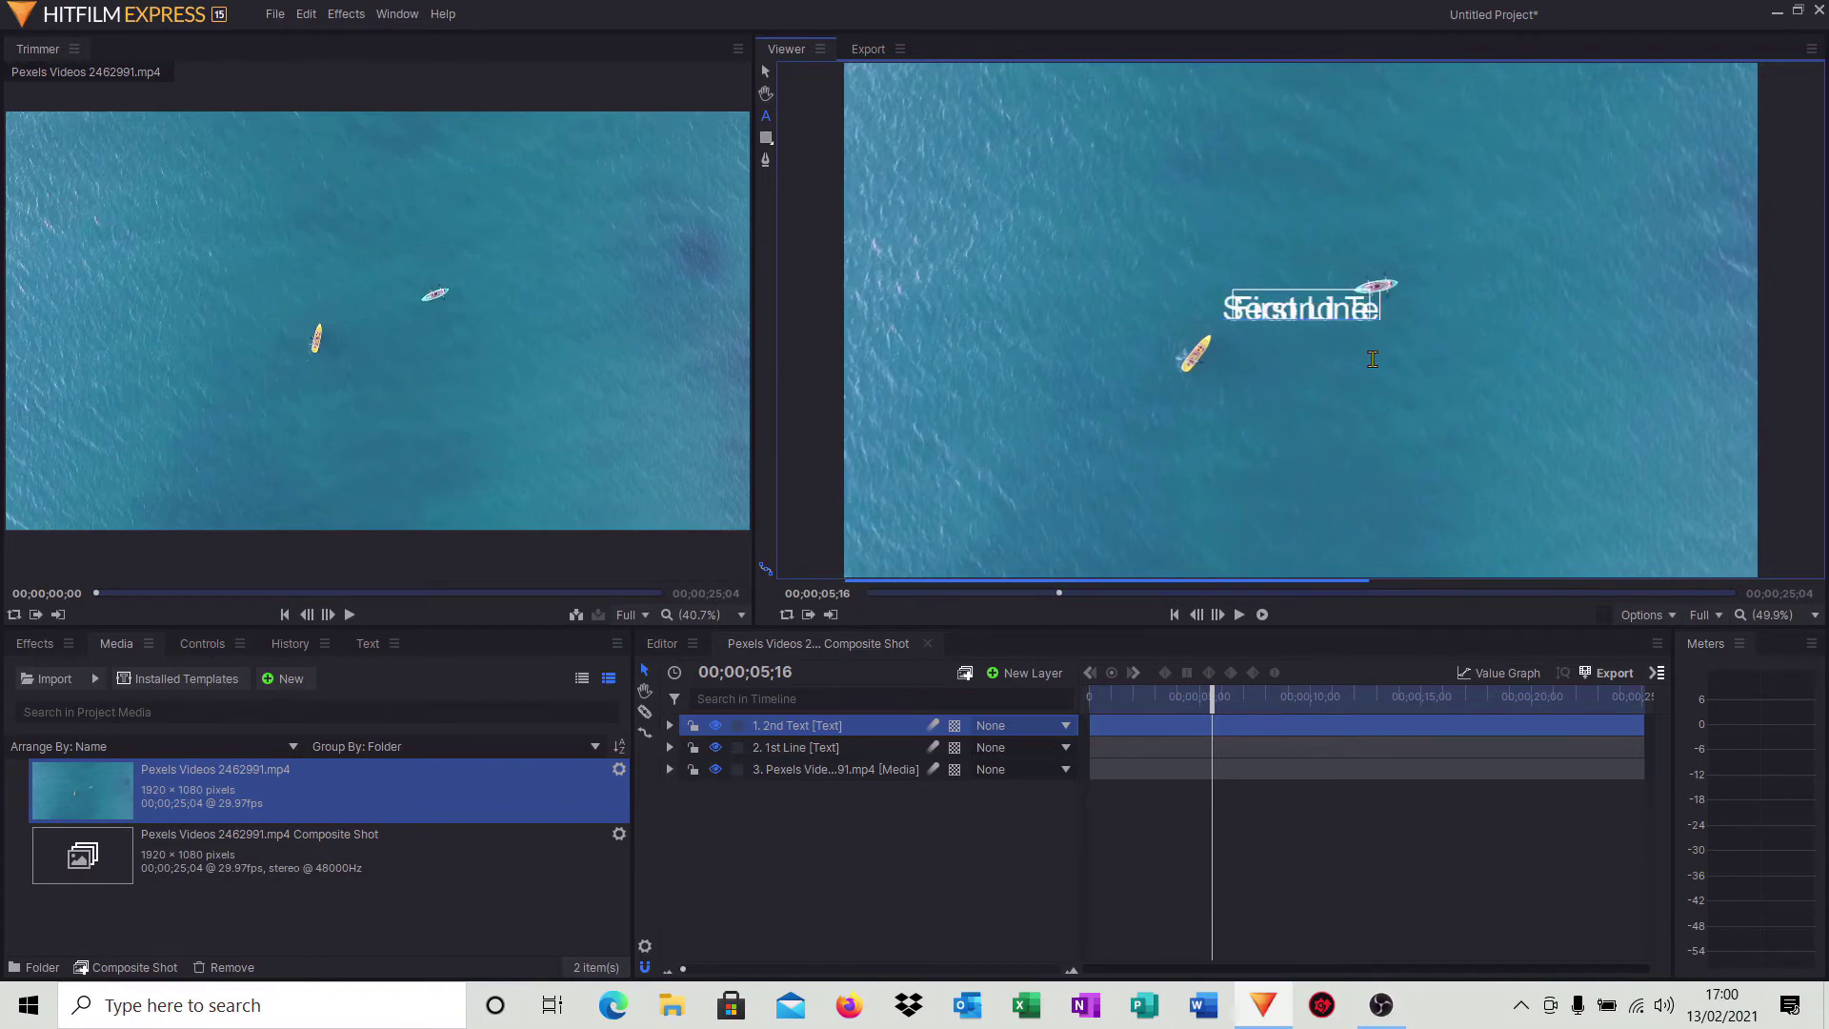
text(xt)
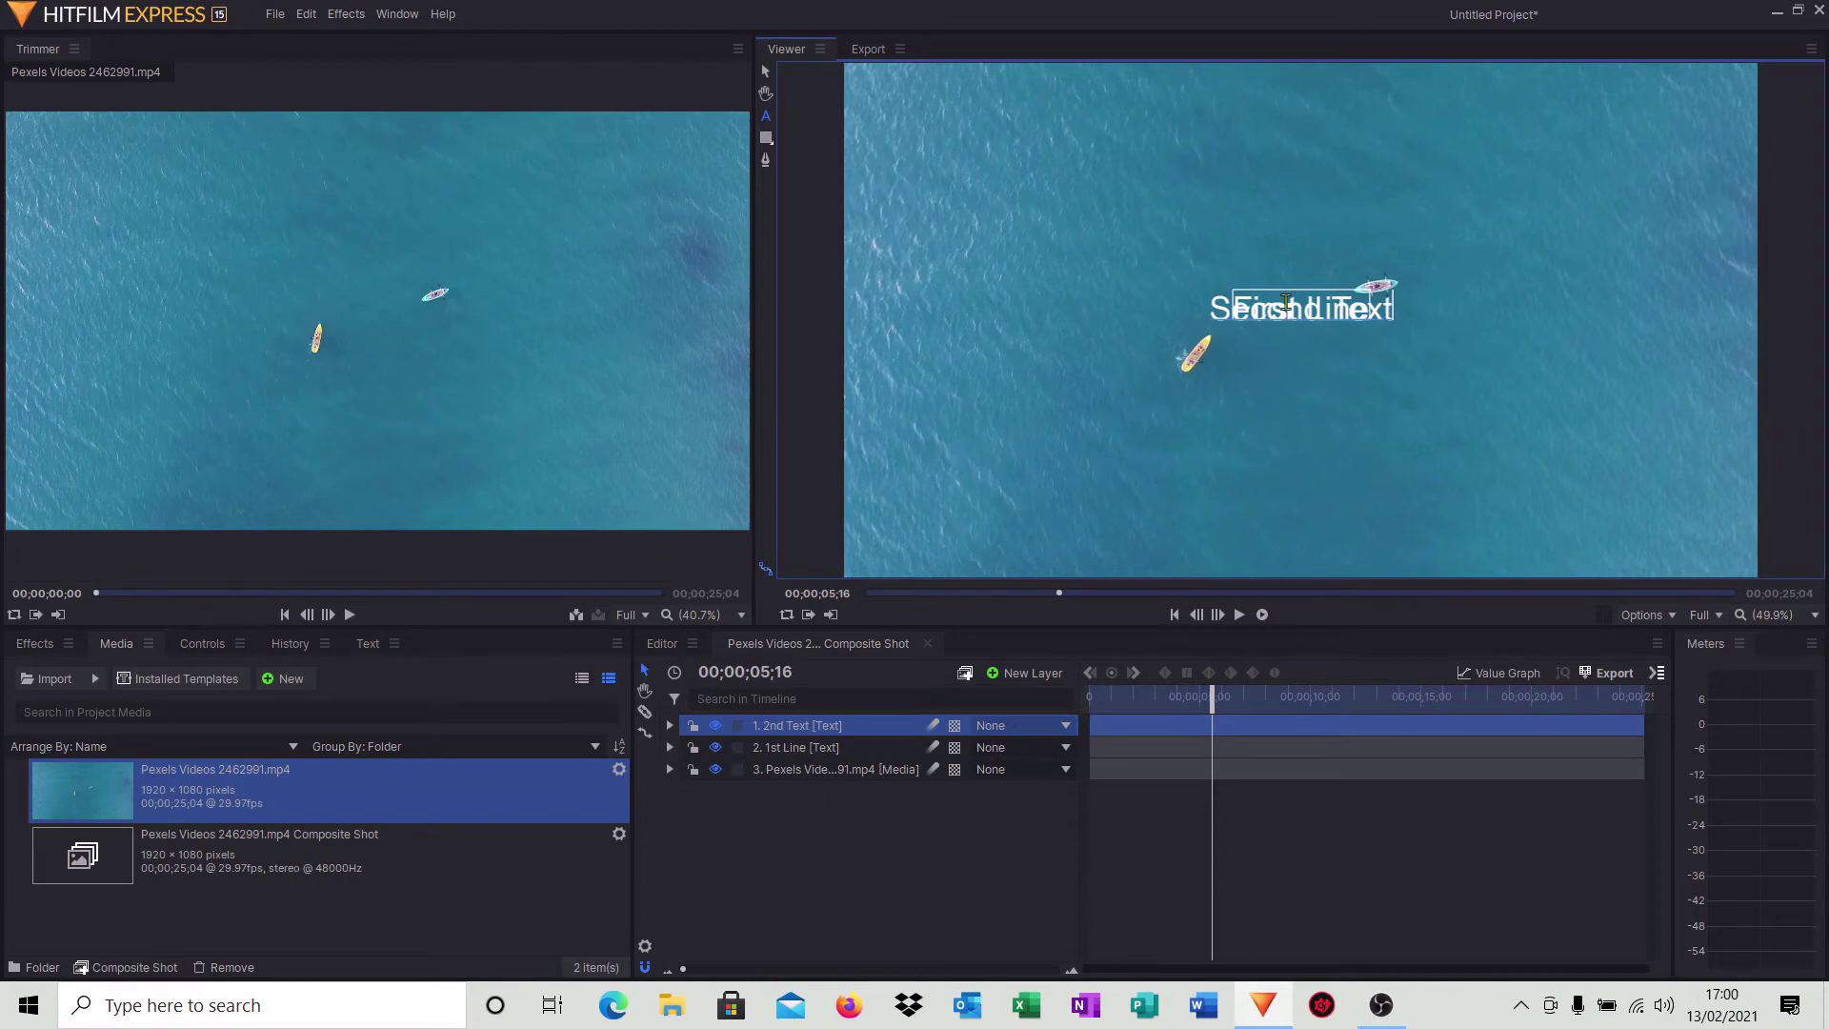
click(765, 74)
drag(1282, 319, 1289, 357)
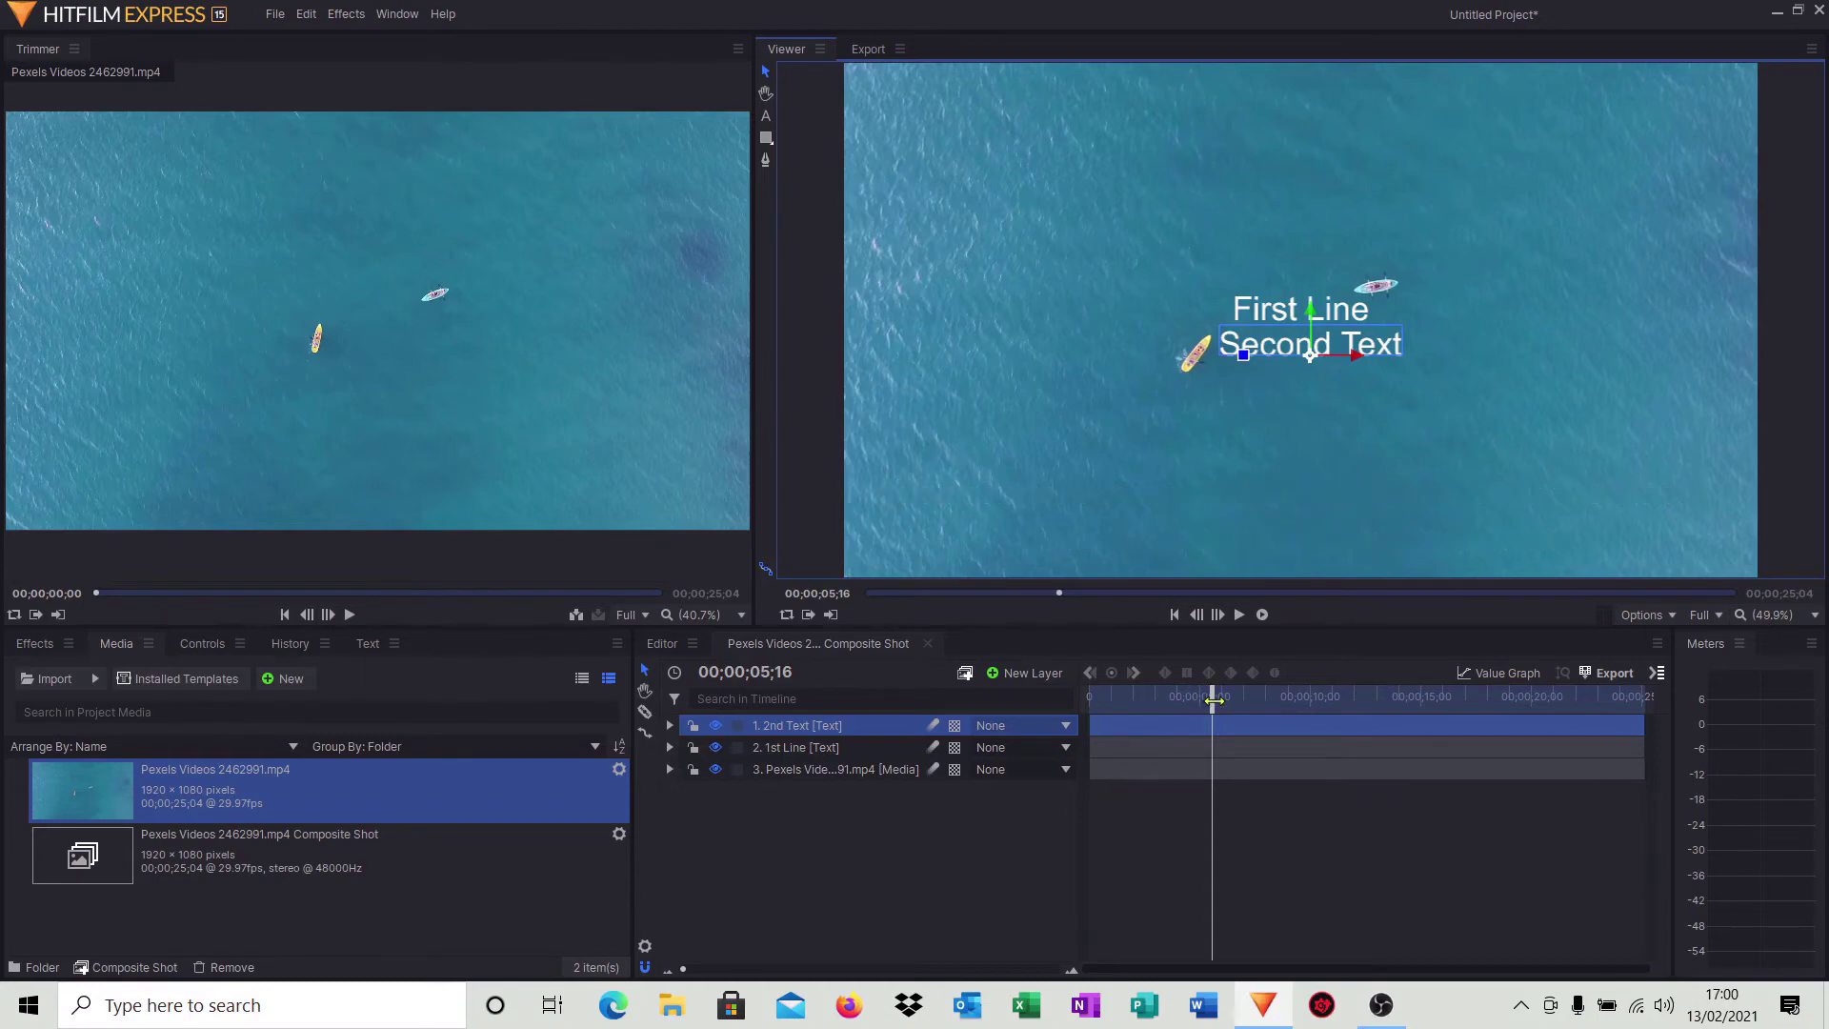
drag(1213, 700, 1163, 700)
Enable Position keyframing on the 2nd Text layer
click(669, 726)
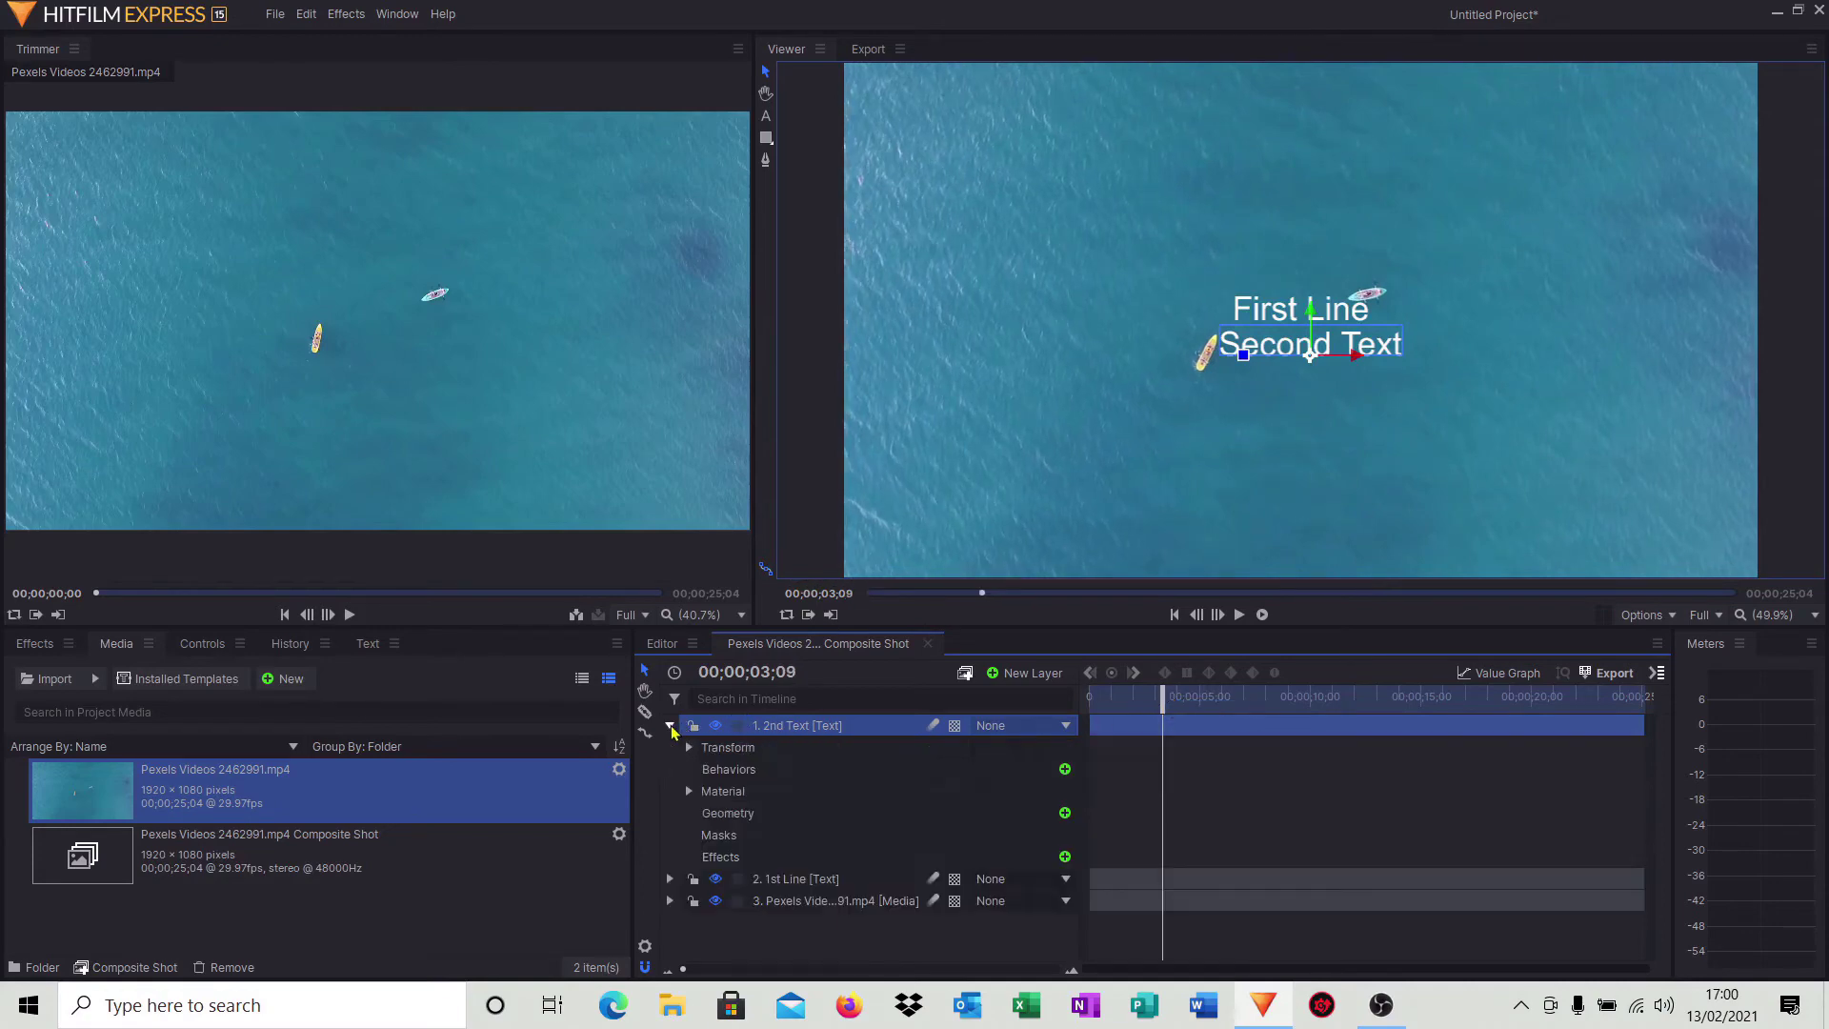
click(689, 747)
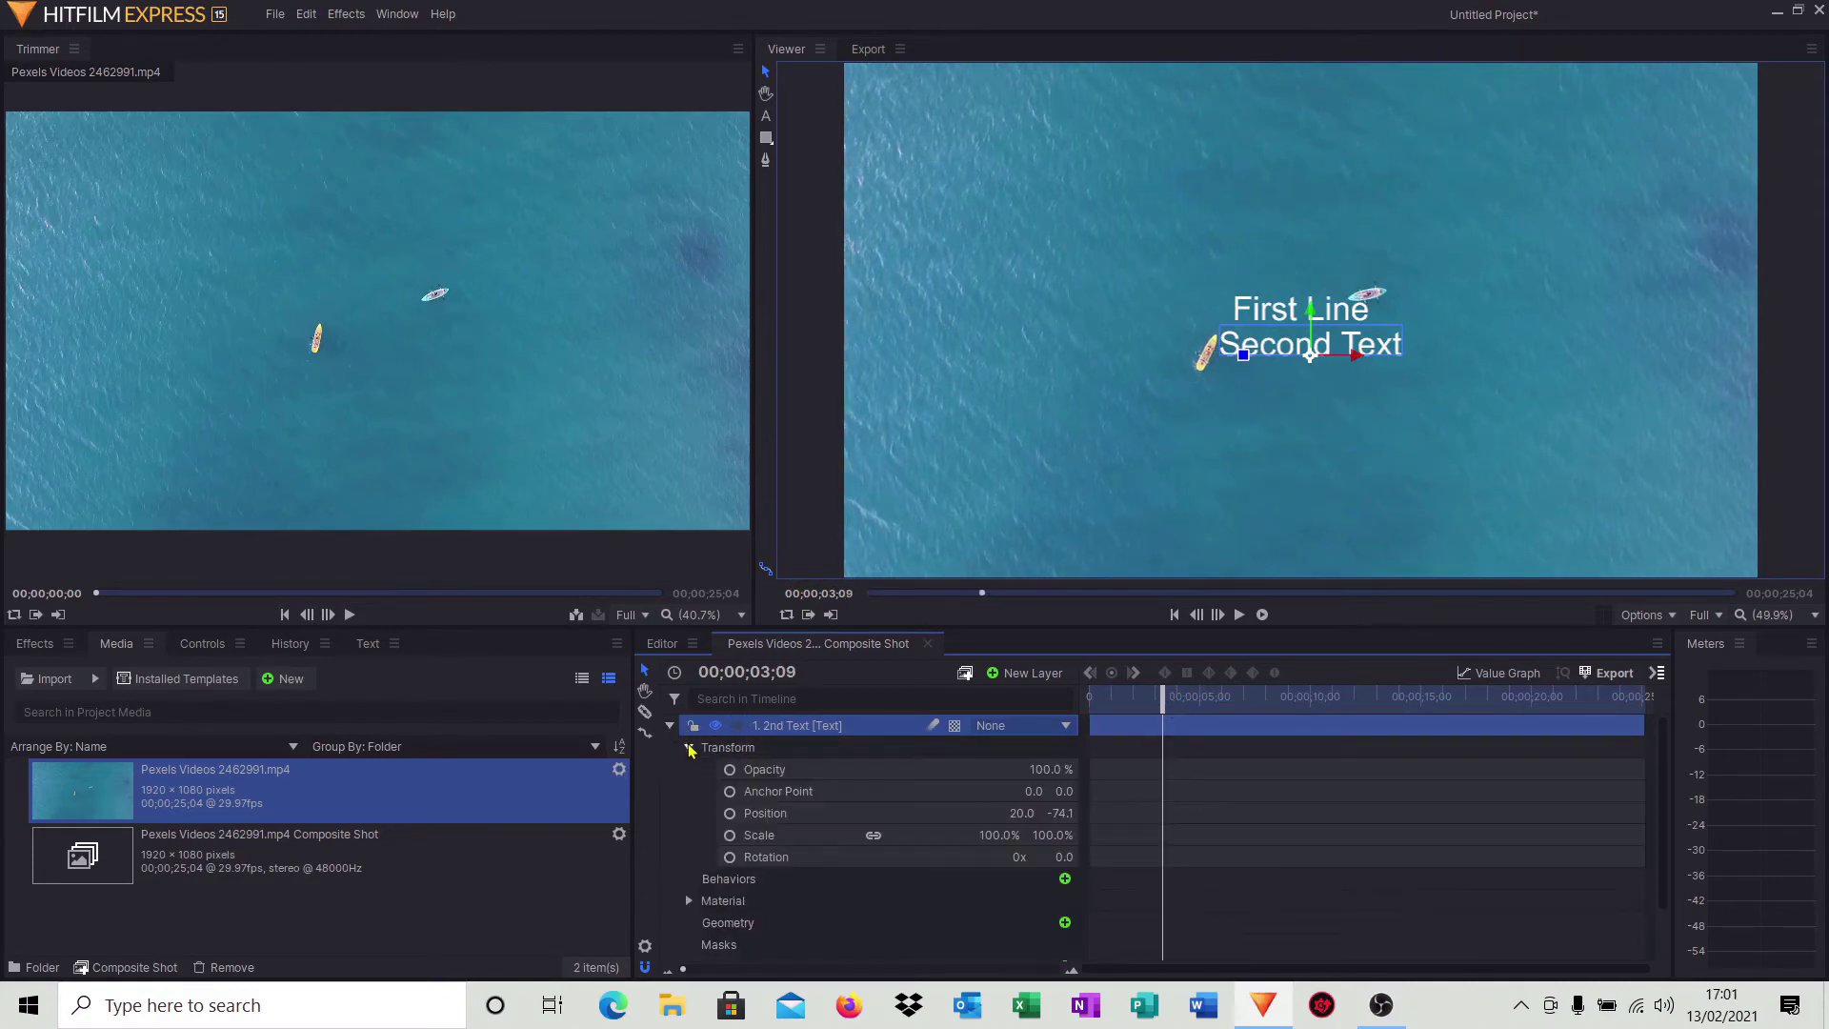
click(729, 812)
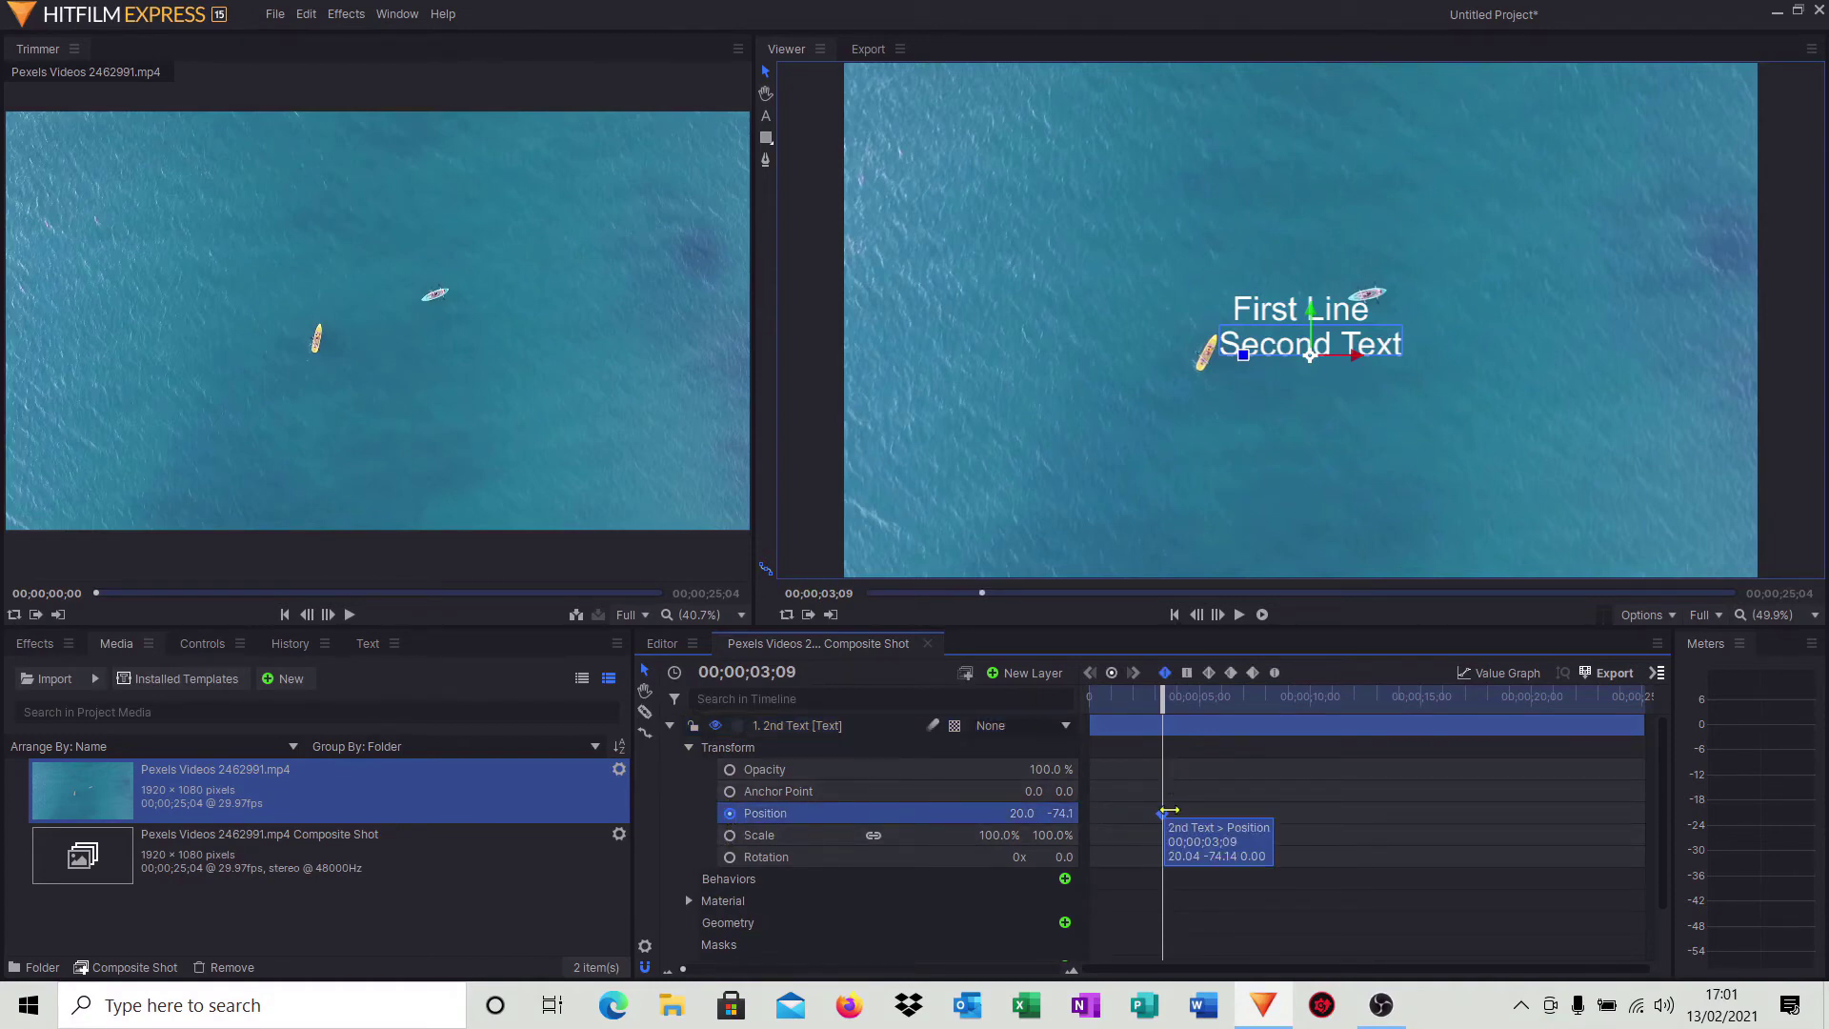
At 0s, set Second Text's Position Y to 640.8 and preview the animation
drag(1168, 688, 1089, 688)
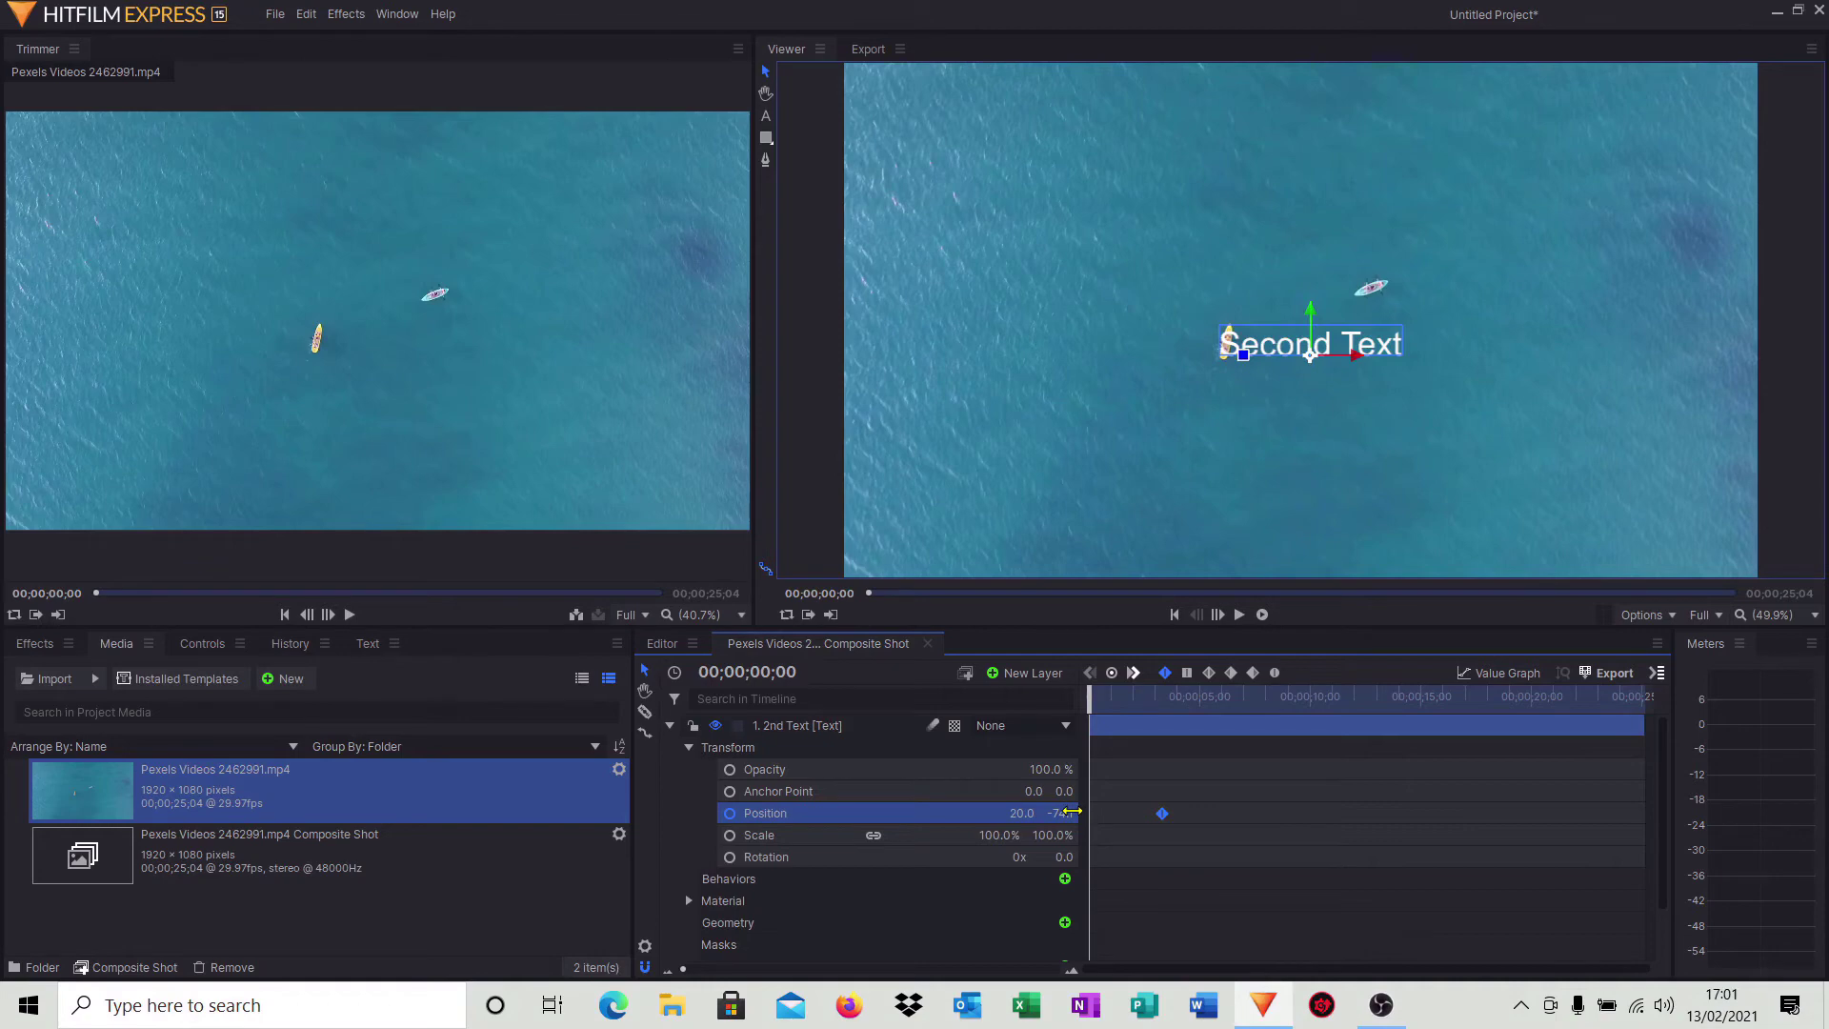
drag(1060, 813, 1159, 813)
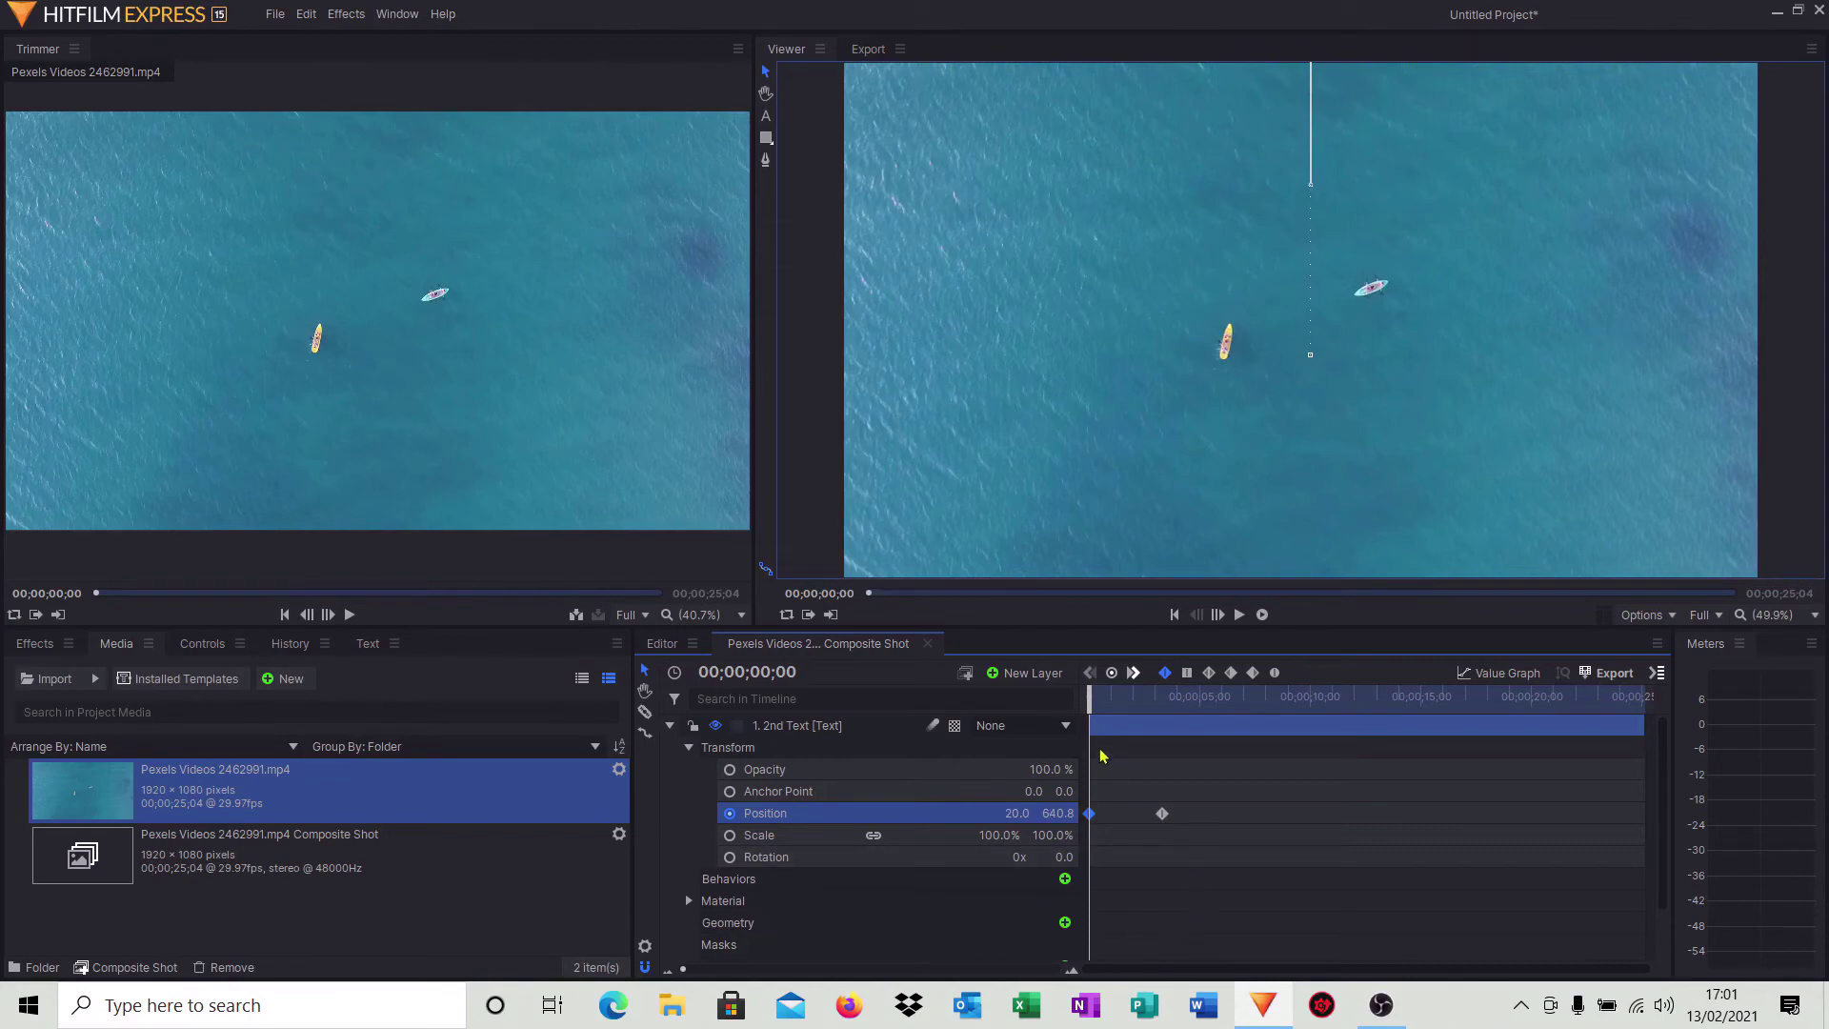
click(1239, 616)
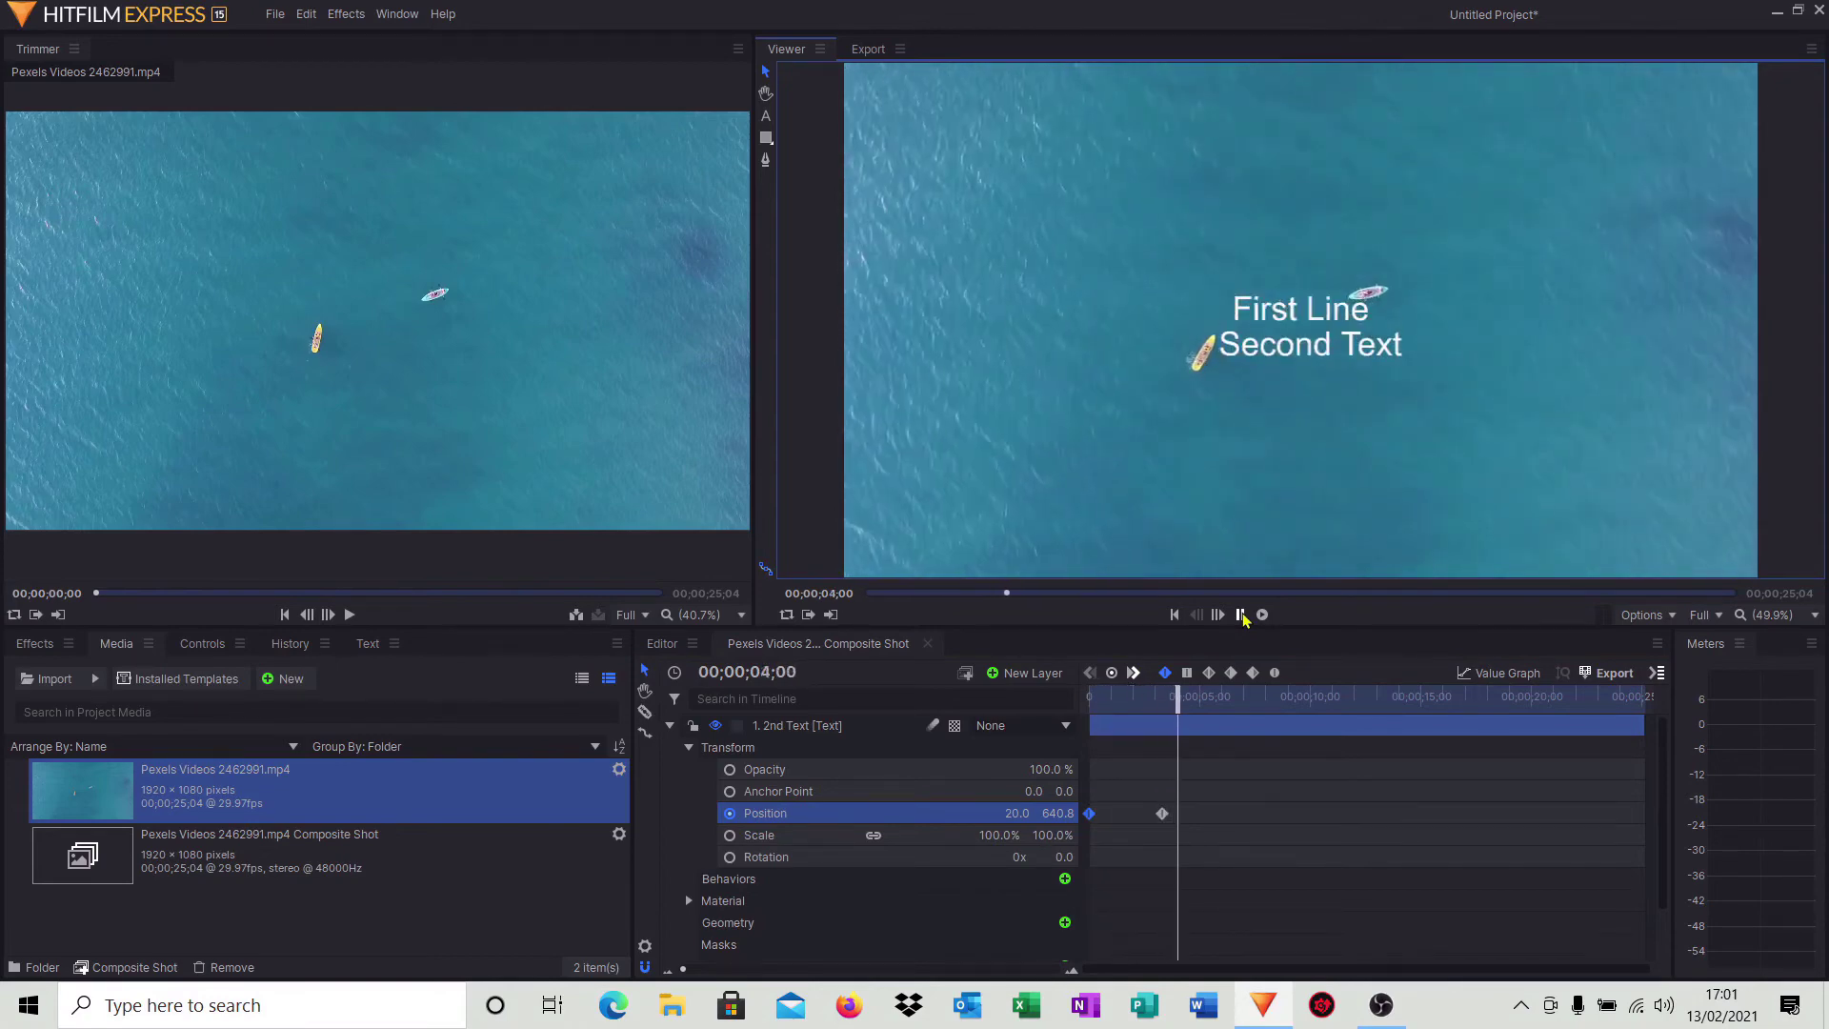
click(1241, 615)
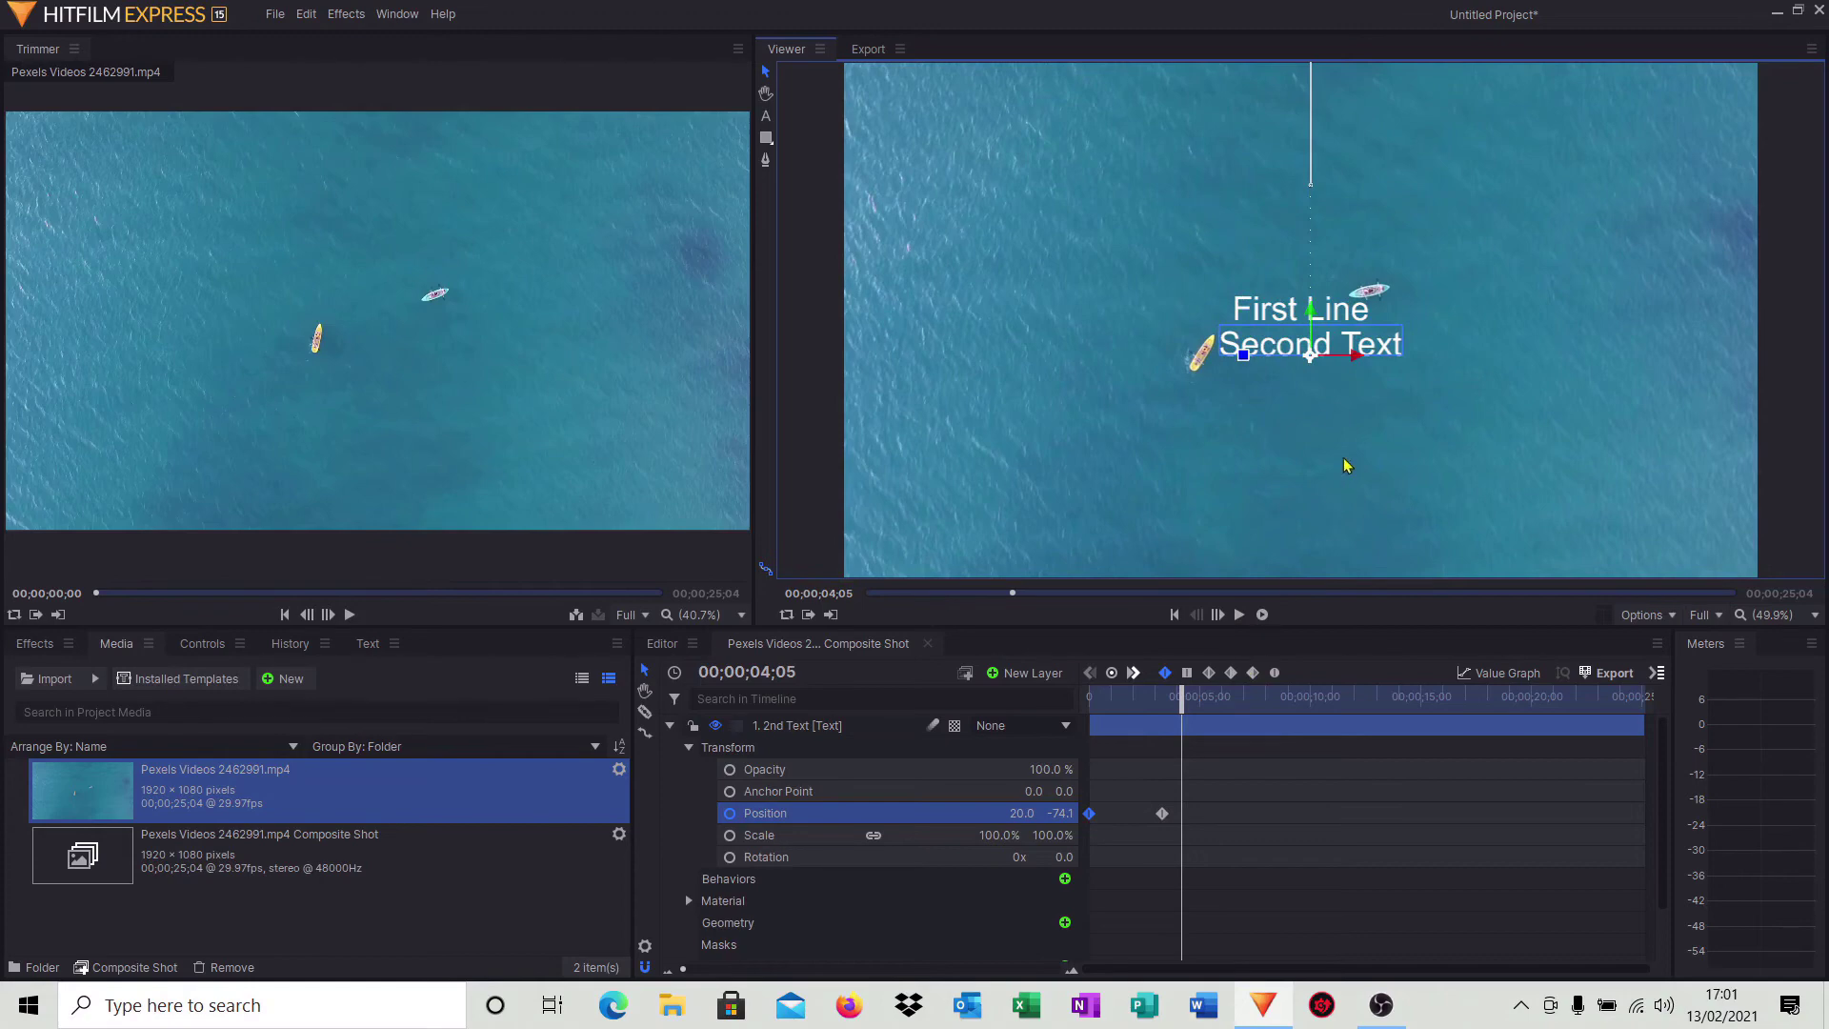
Paste the Position keyframe at 6;06 and set Y to -656.1 at 9;04
drag(1180, 707, 1226, 707)
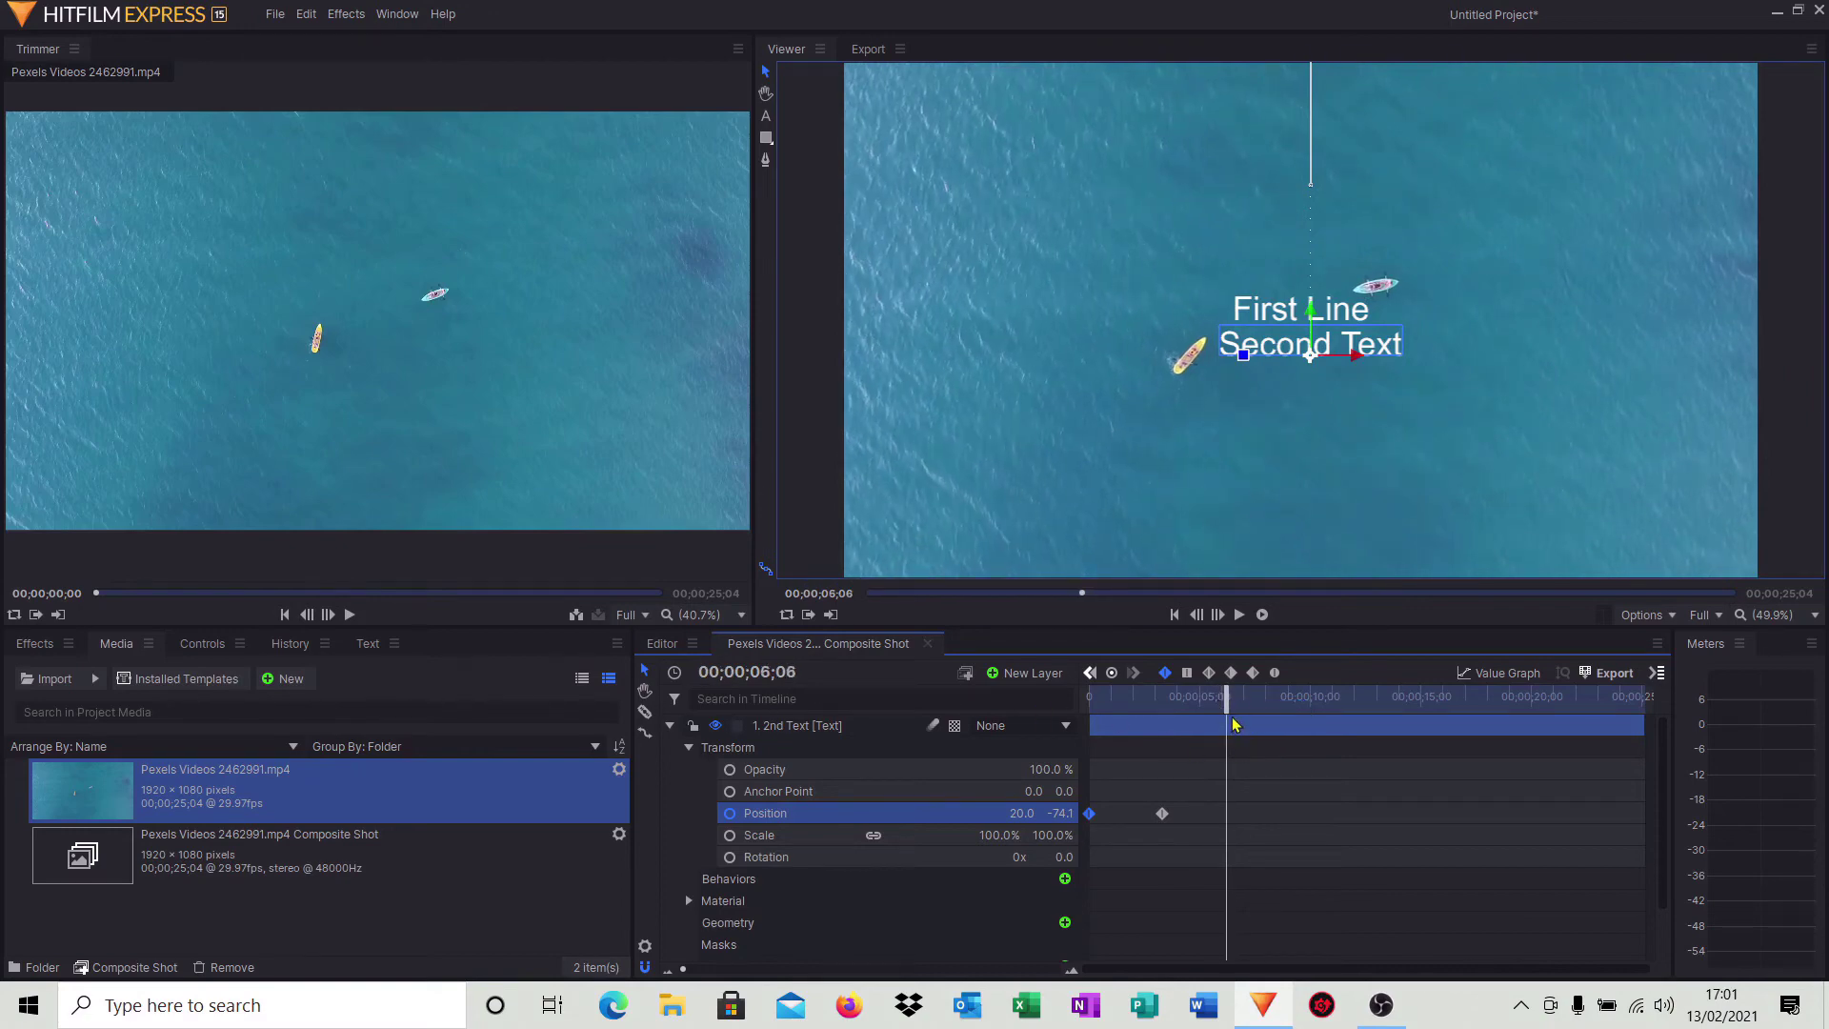
right_click(1160, 813)
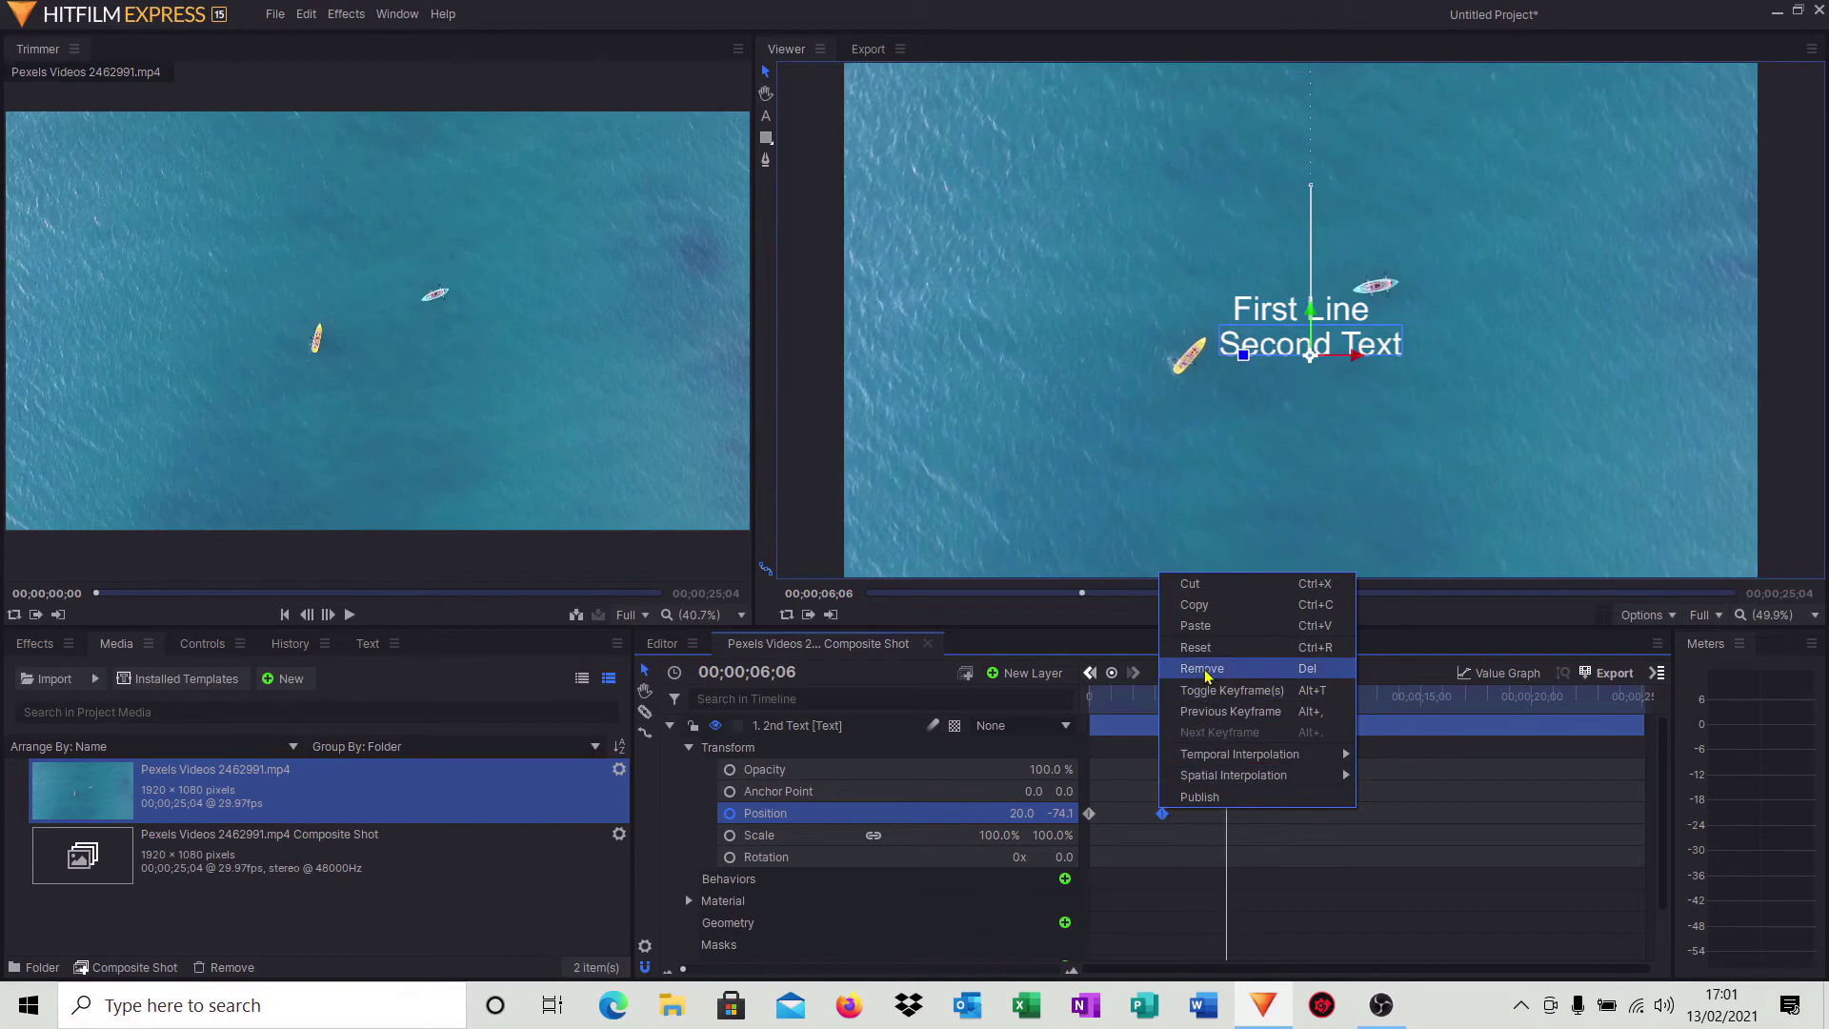
click(1196, 605)
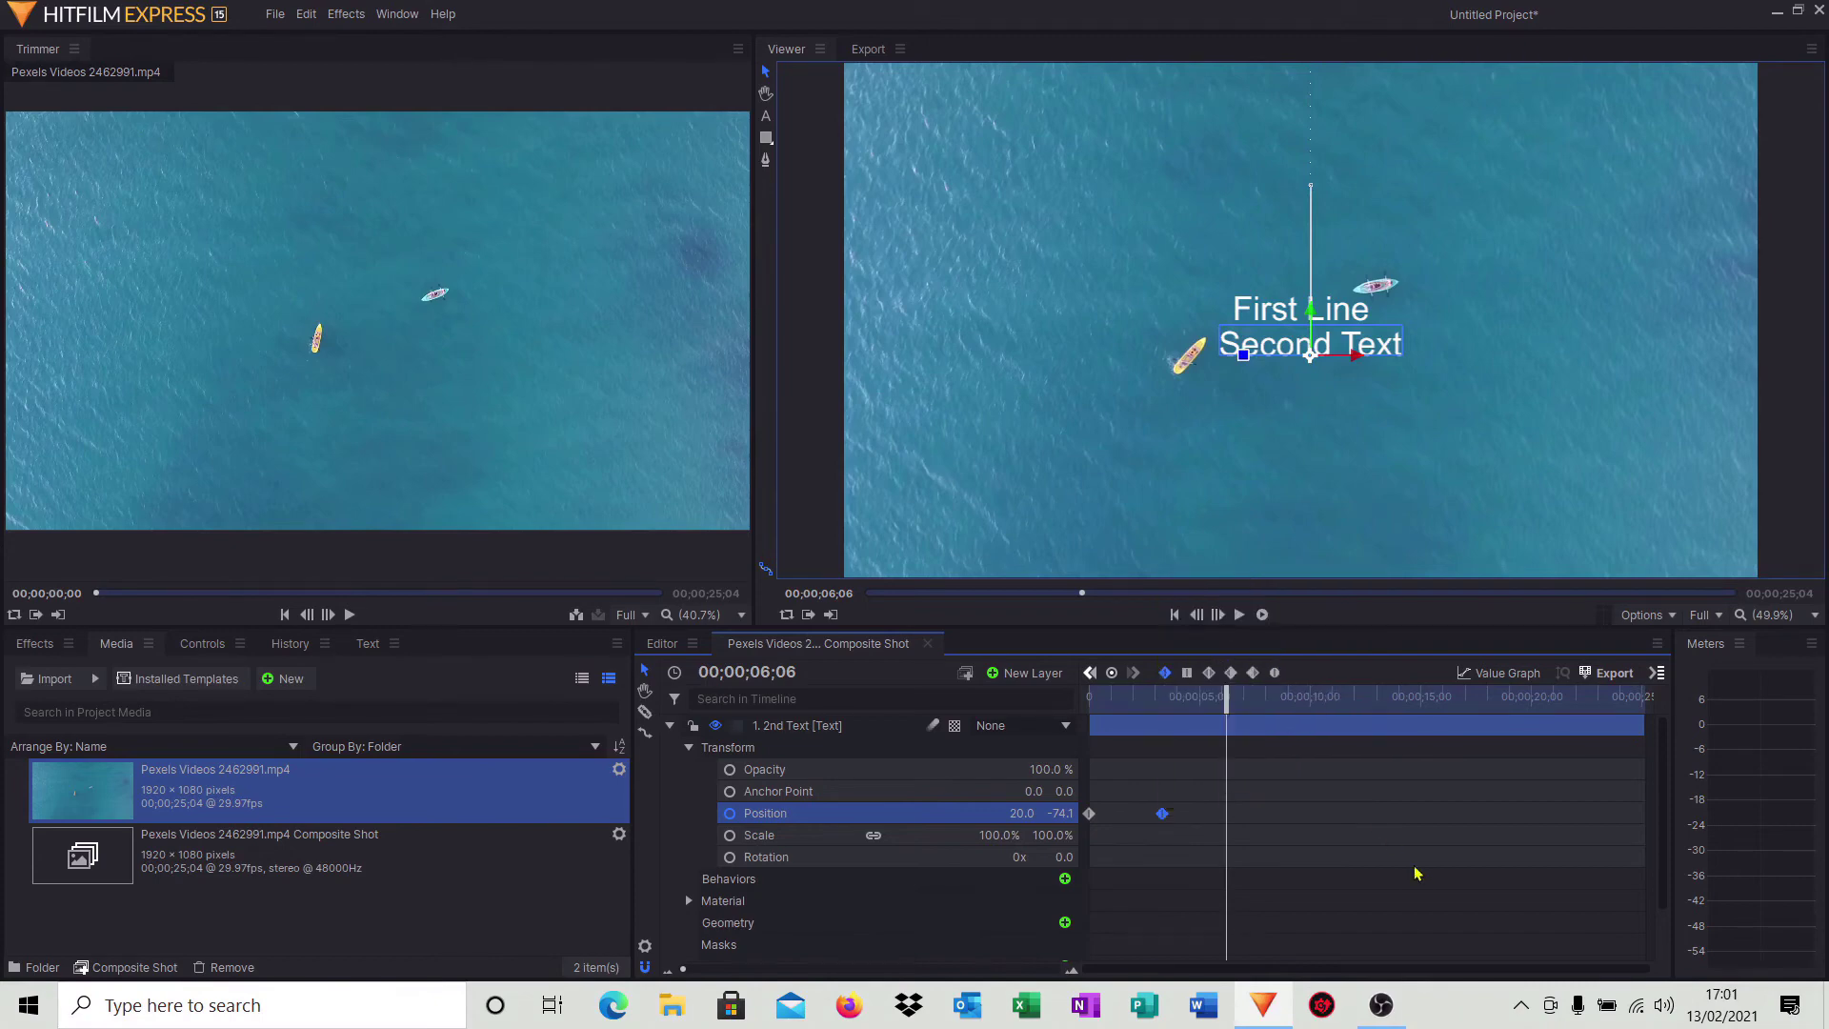
right_click(1498, 918)
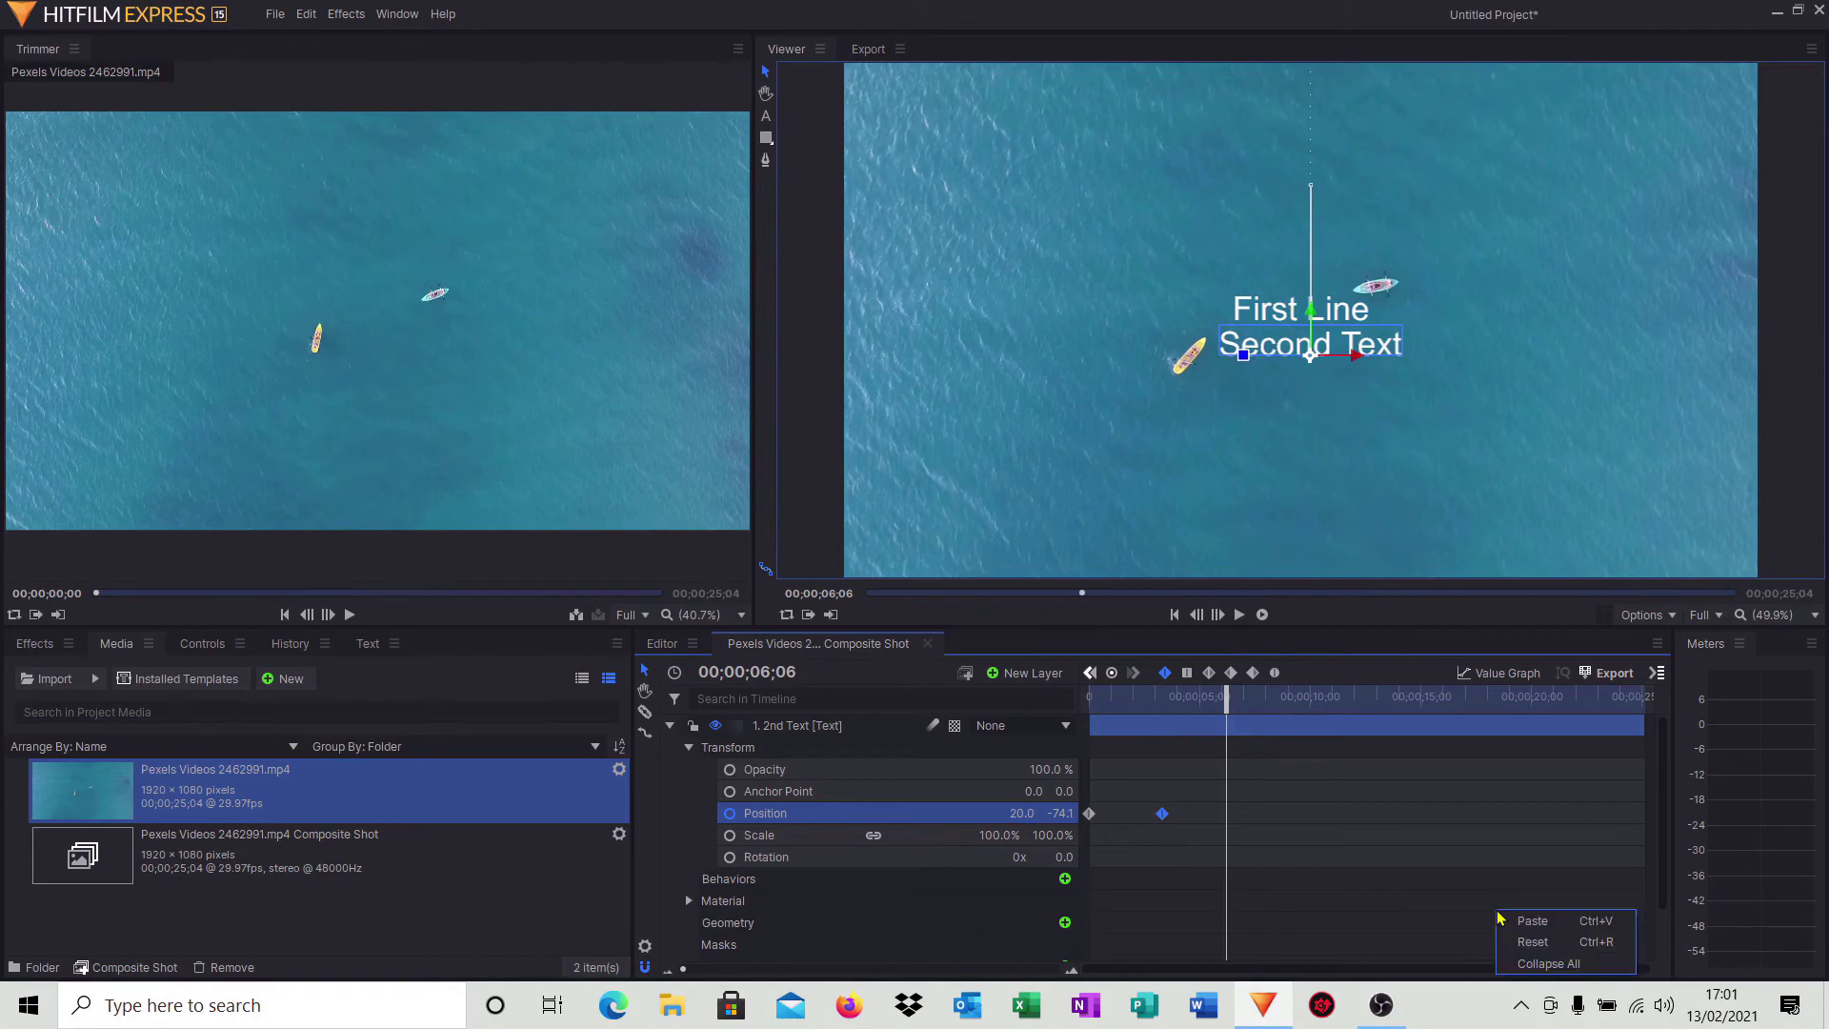
click(1532, 931)
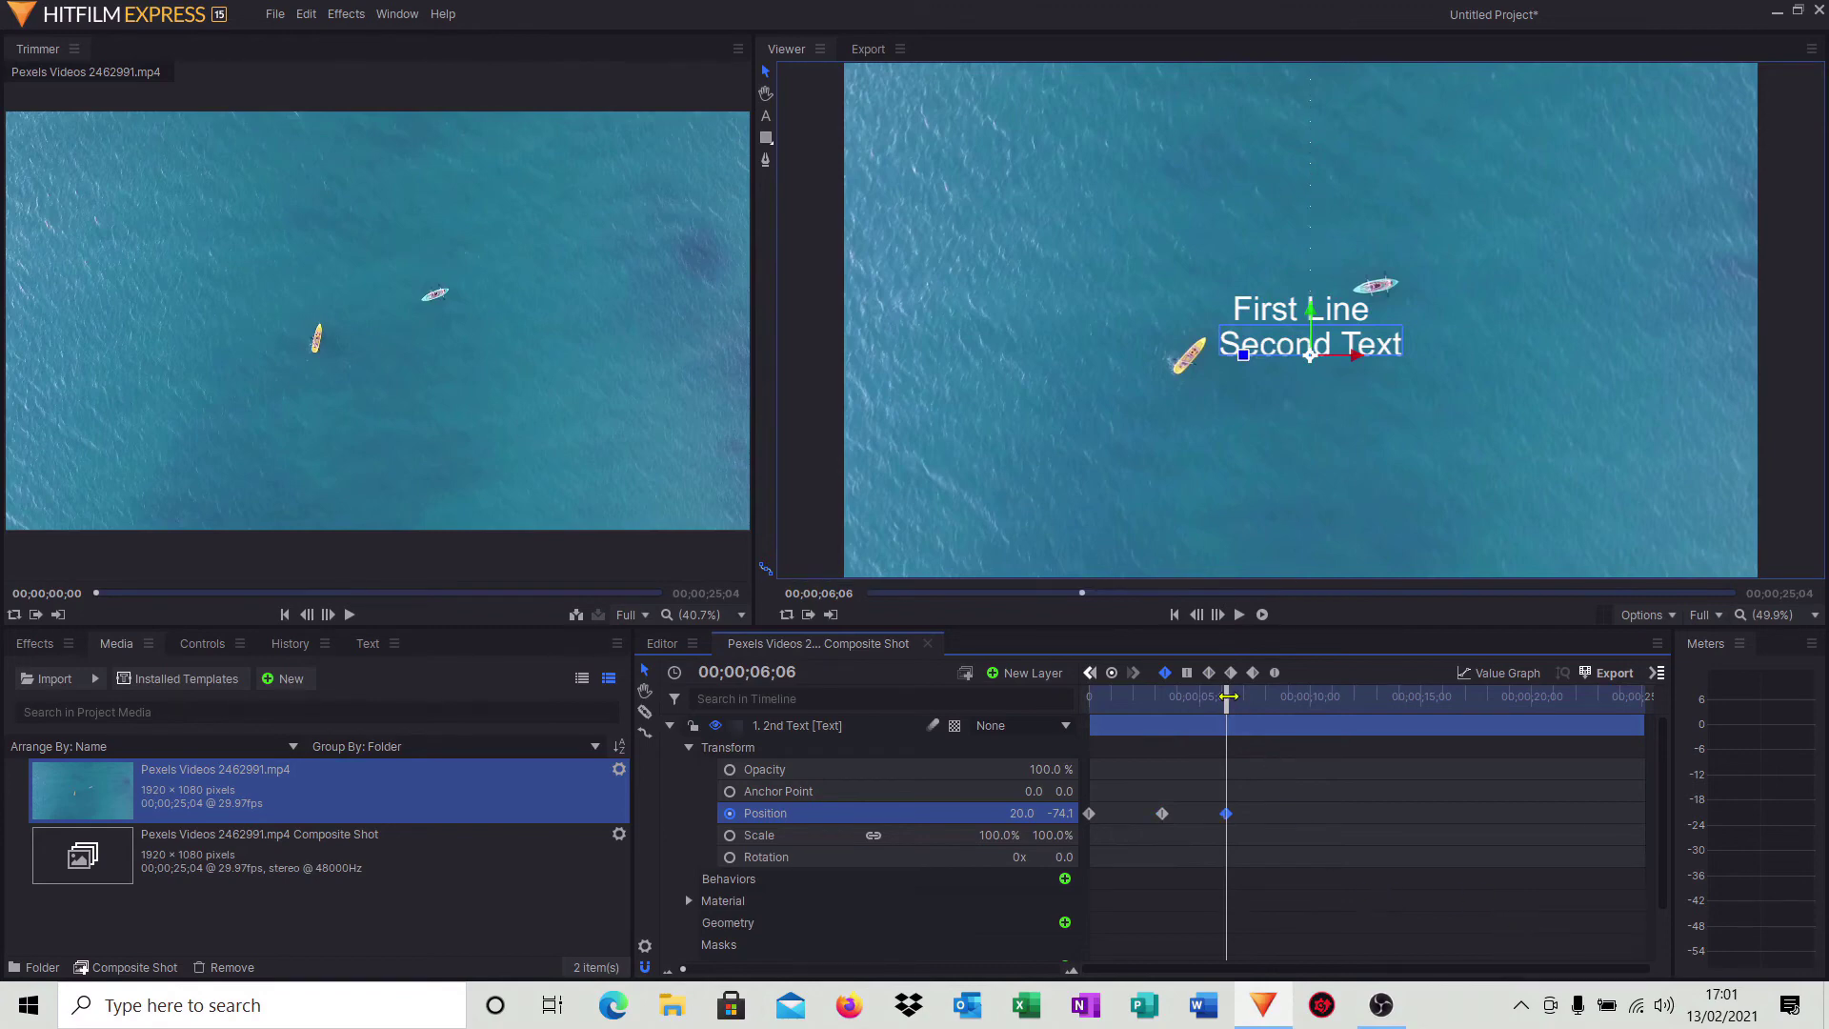
drag(1227, 696, 1286, 710)
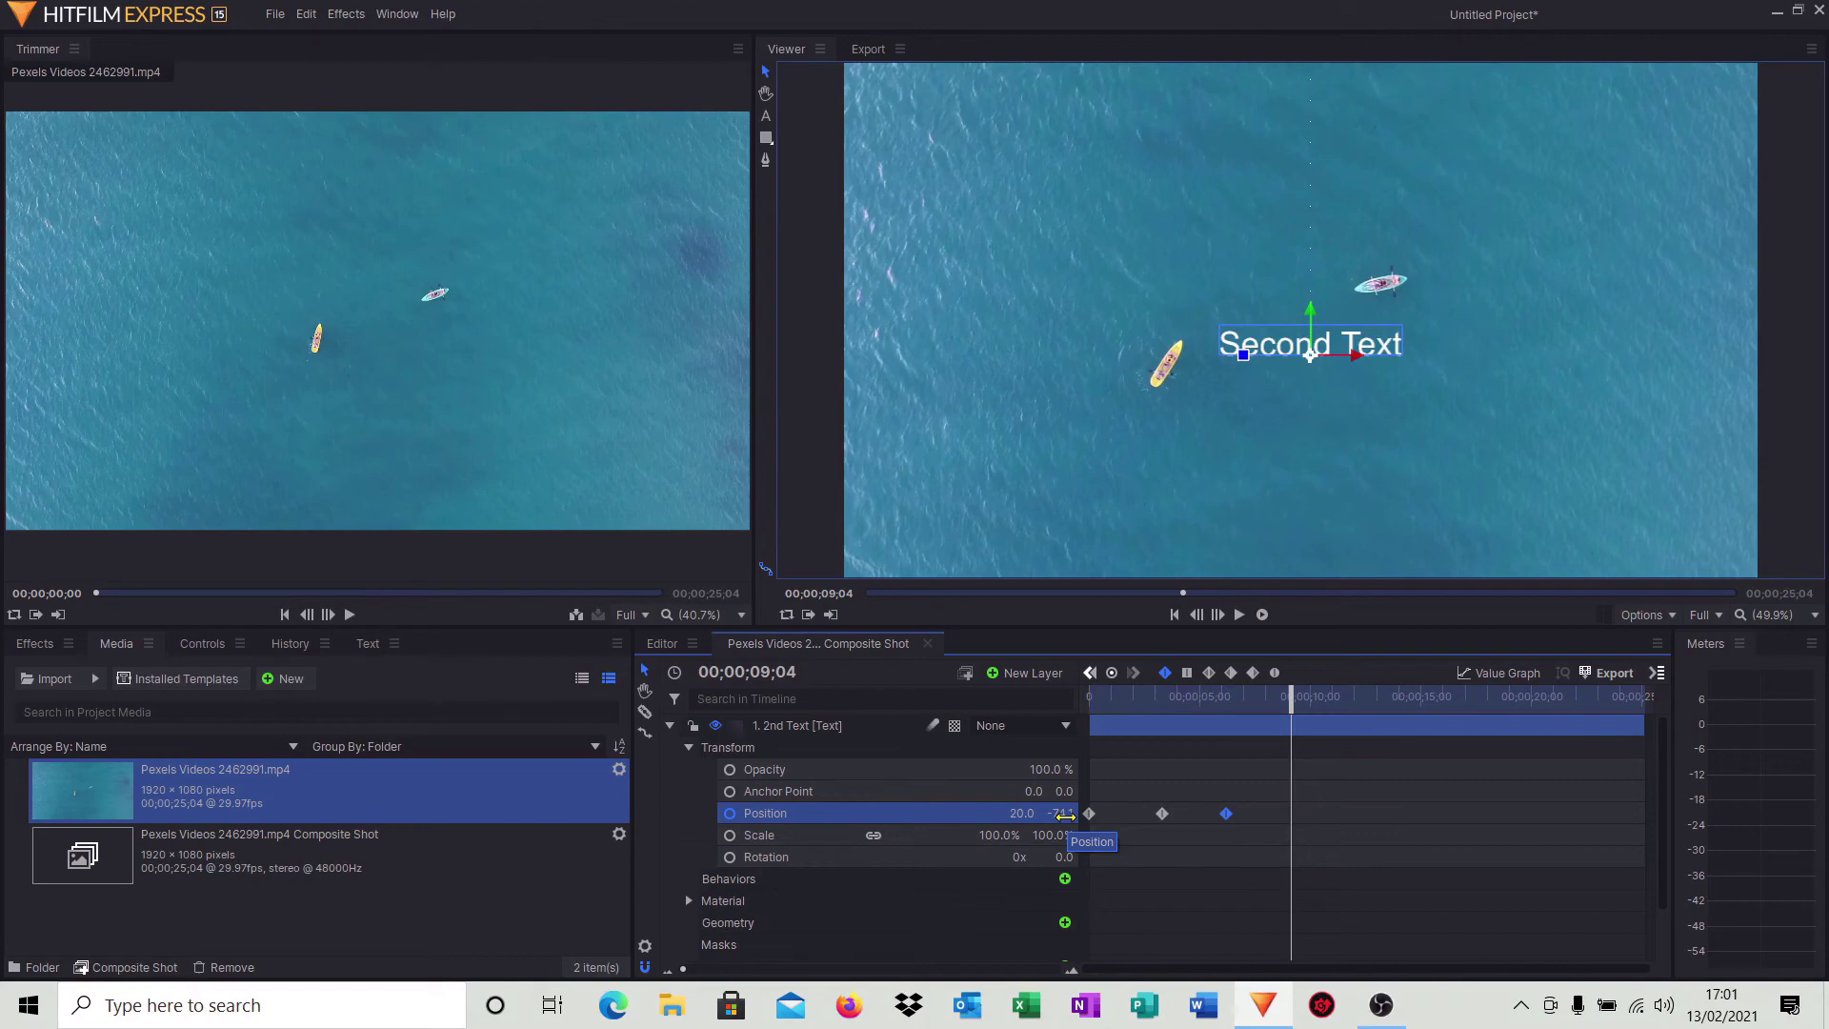
drag(1060, 813, 505, 812)
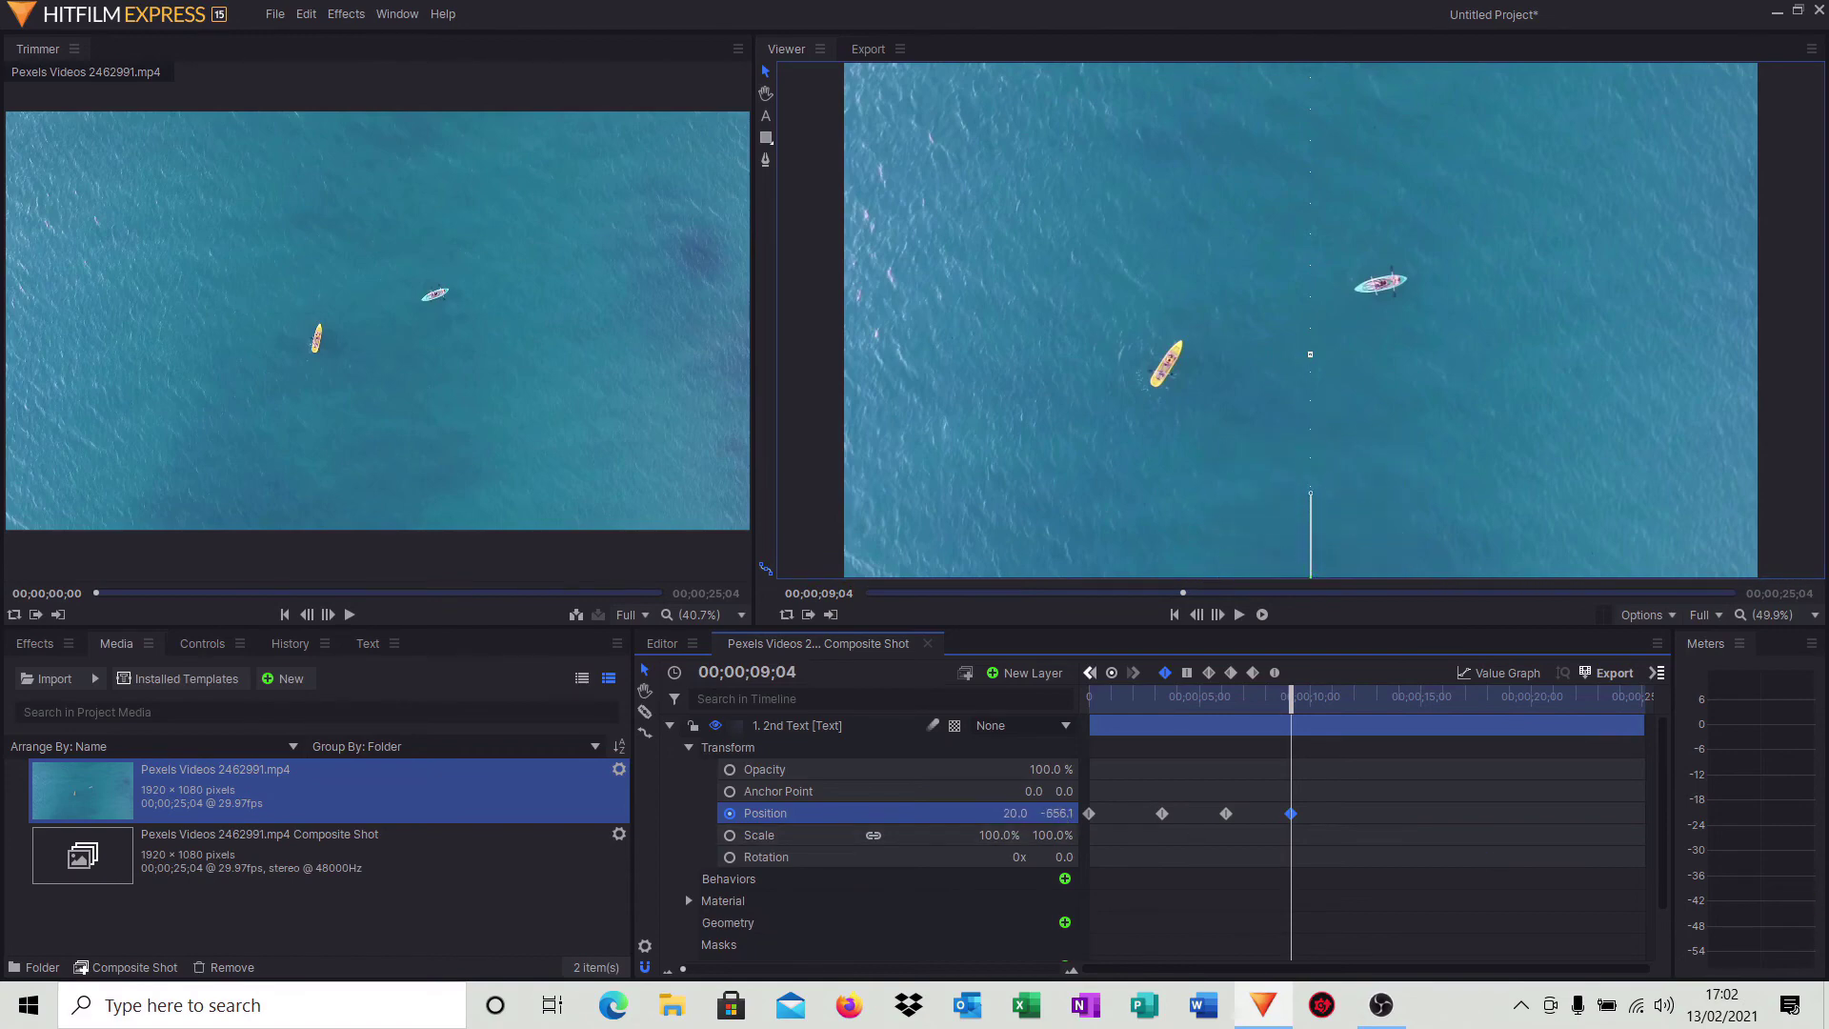
Apply Smooth temporal interpolation to all four Second Text Position keyframes
drag(1449, 908, 1094, 809)
right_click(1124, 816)
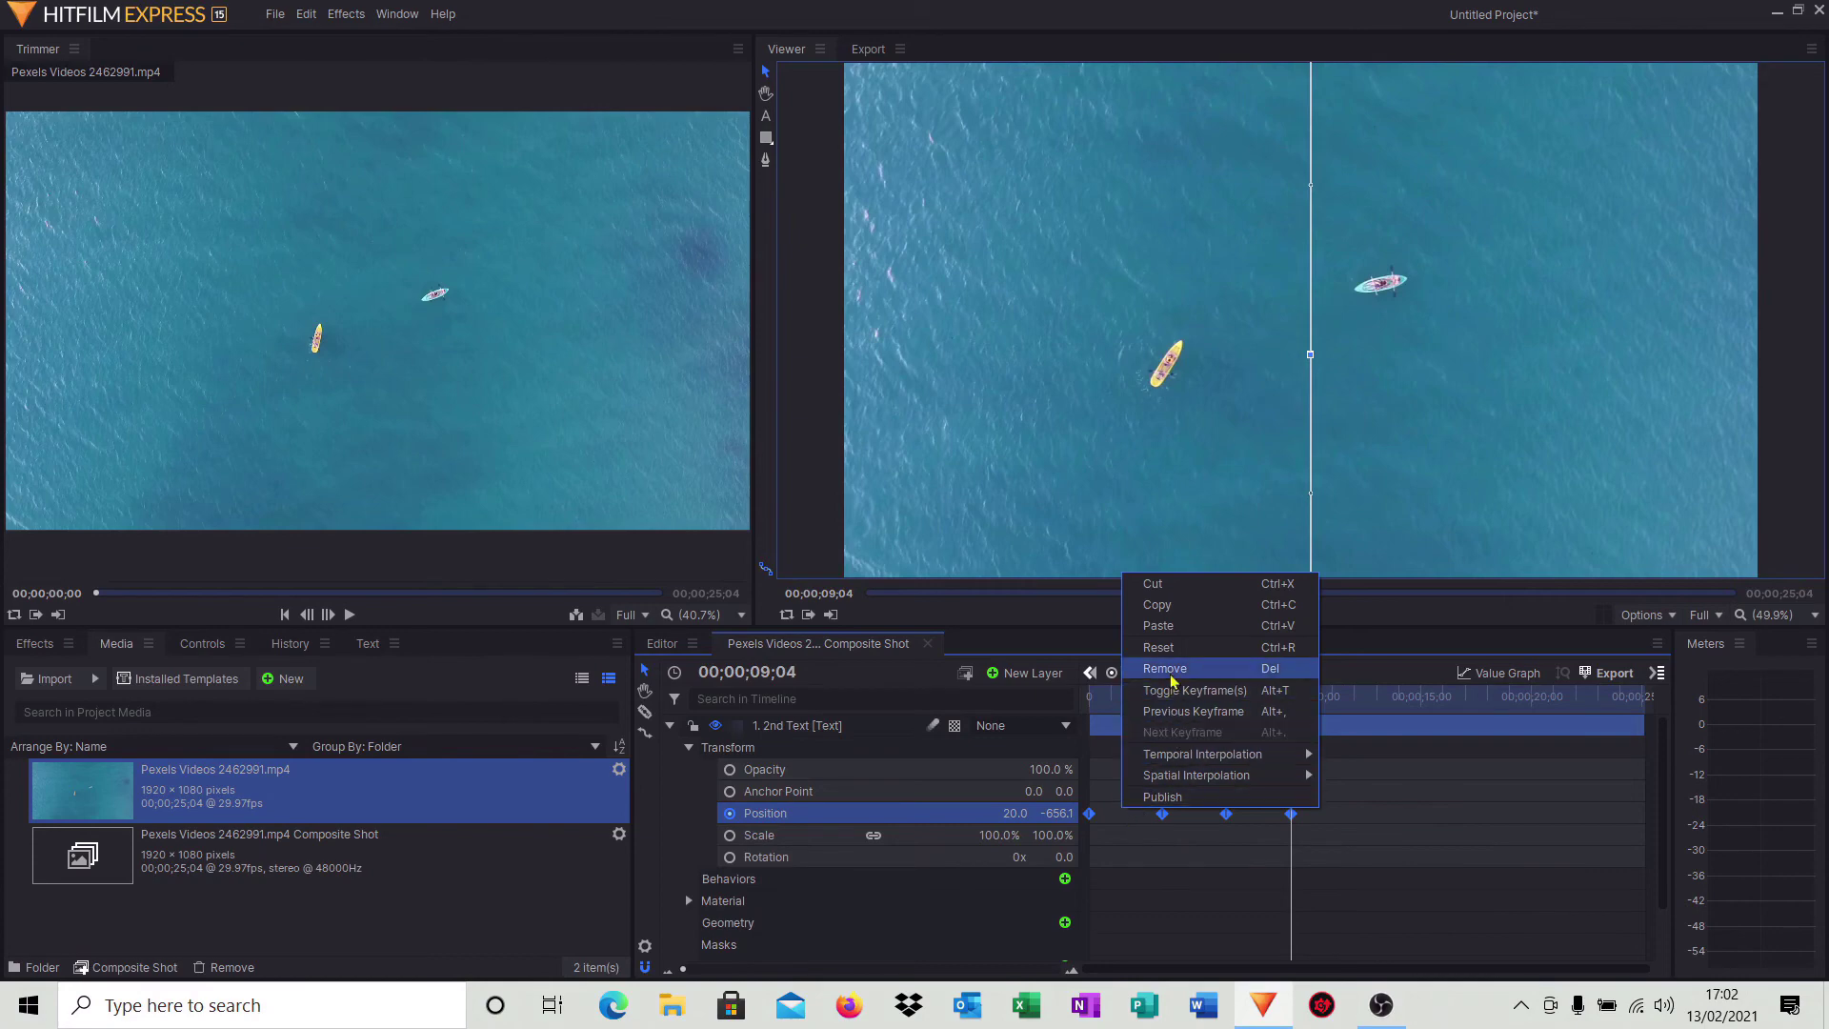
mouse_move(1174, 757)
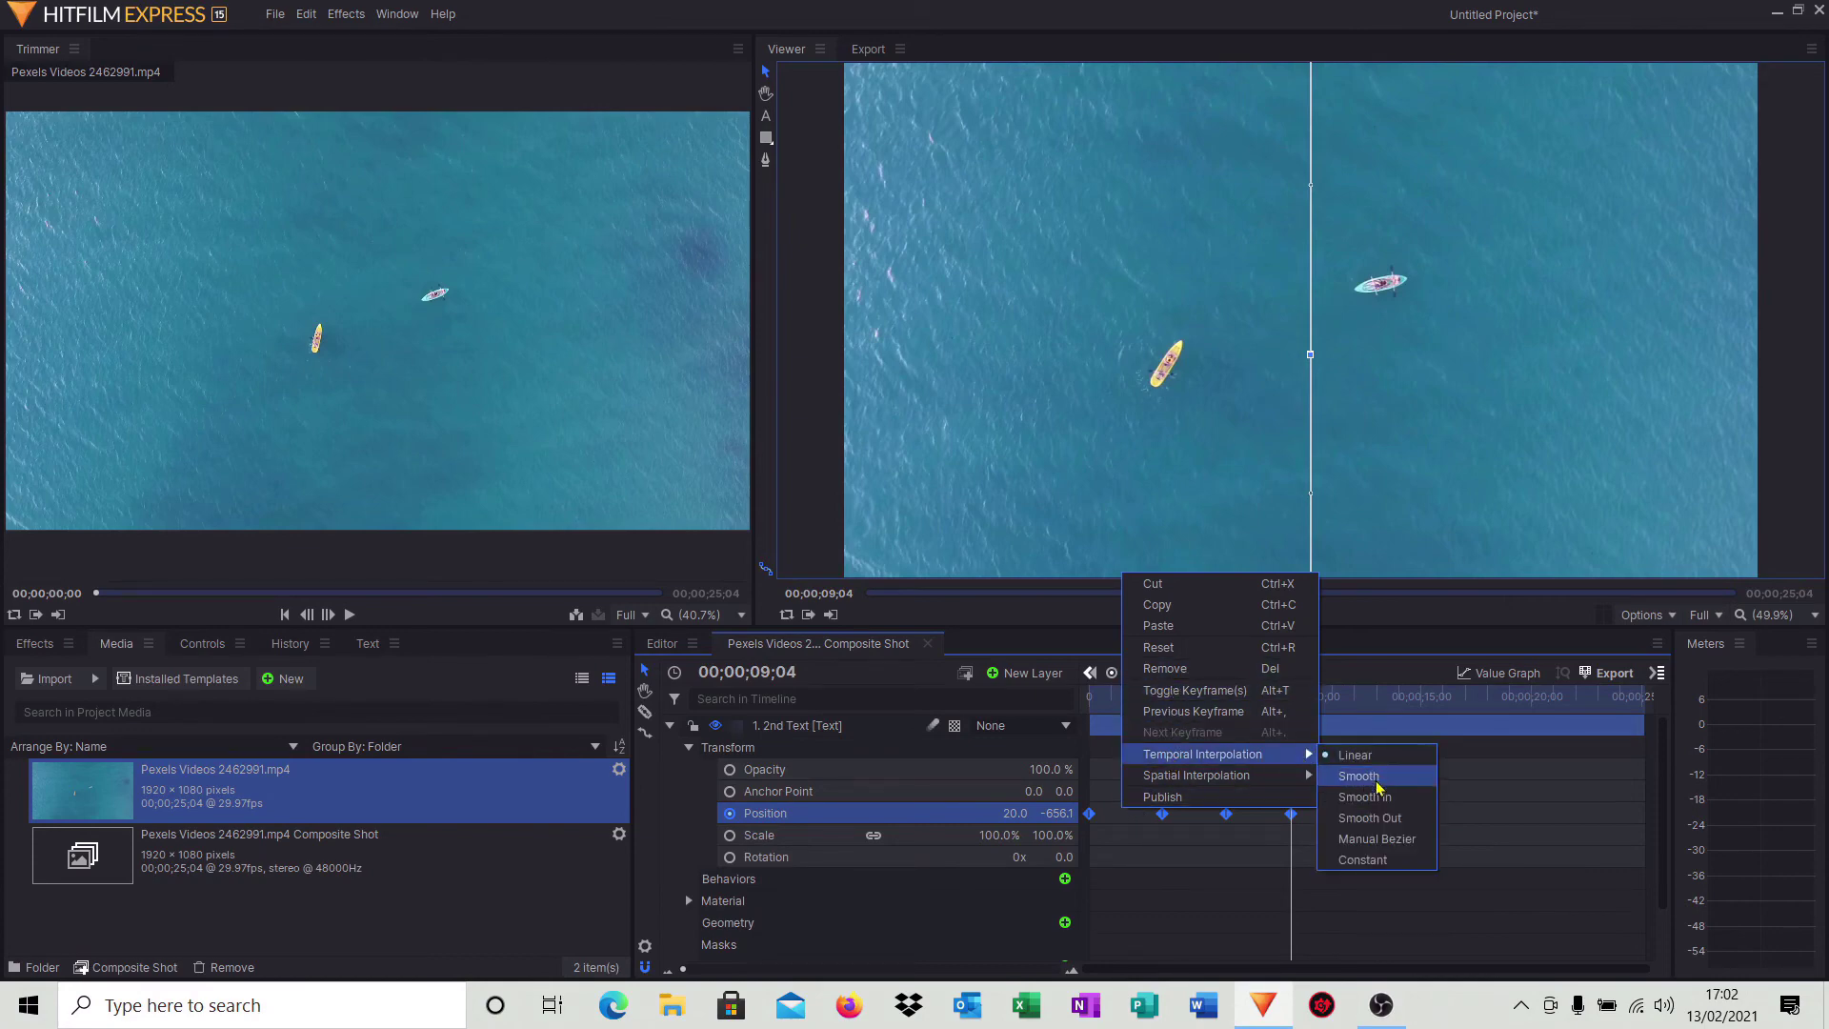
click(1386, 753)
click(1173, 615)
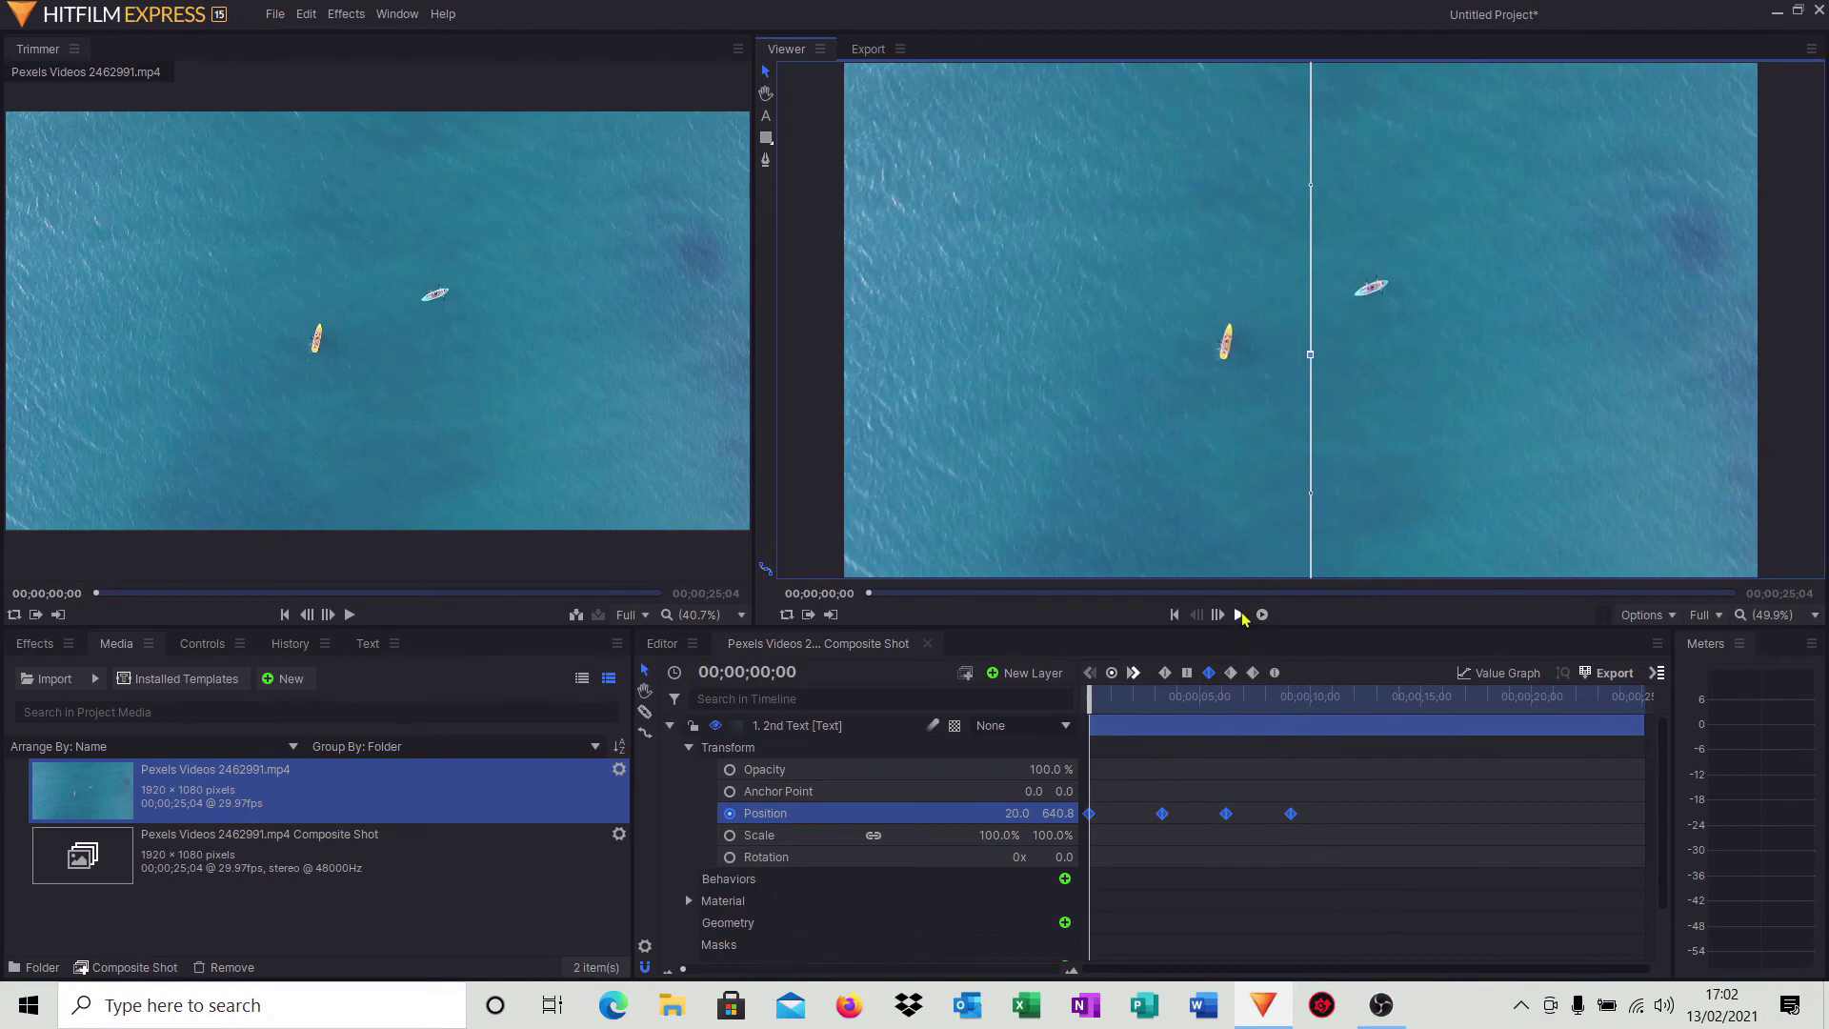
click(1239, 614)
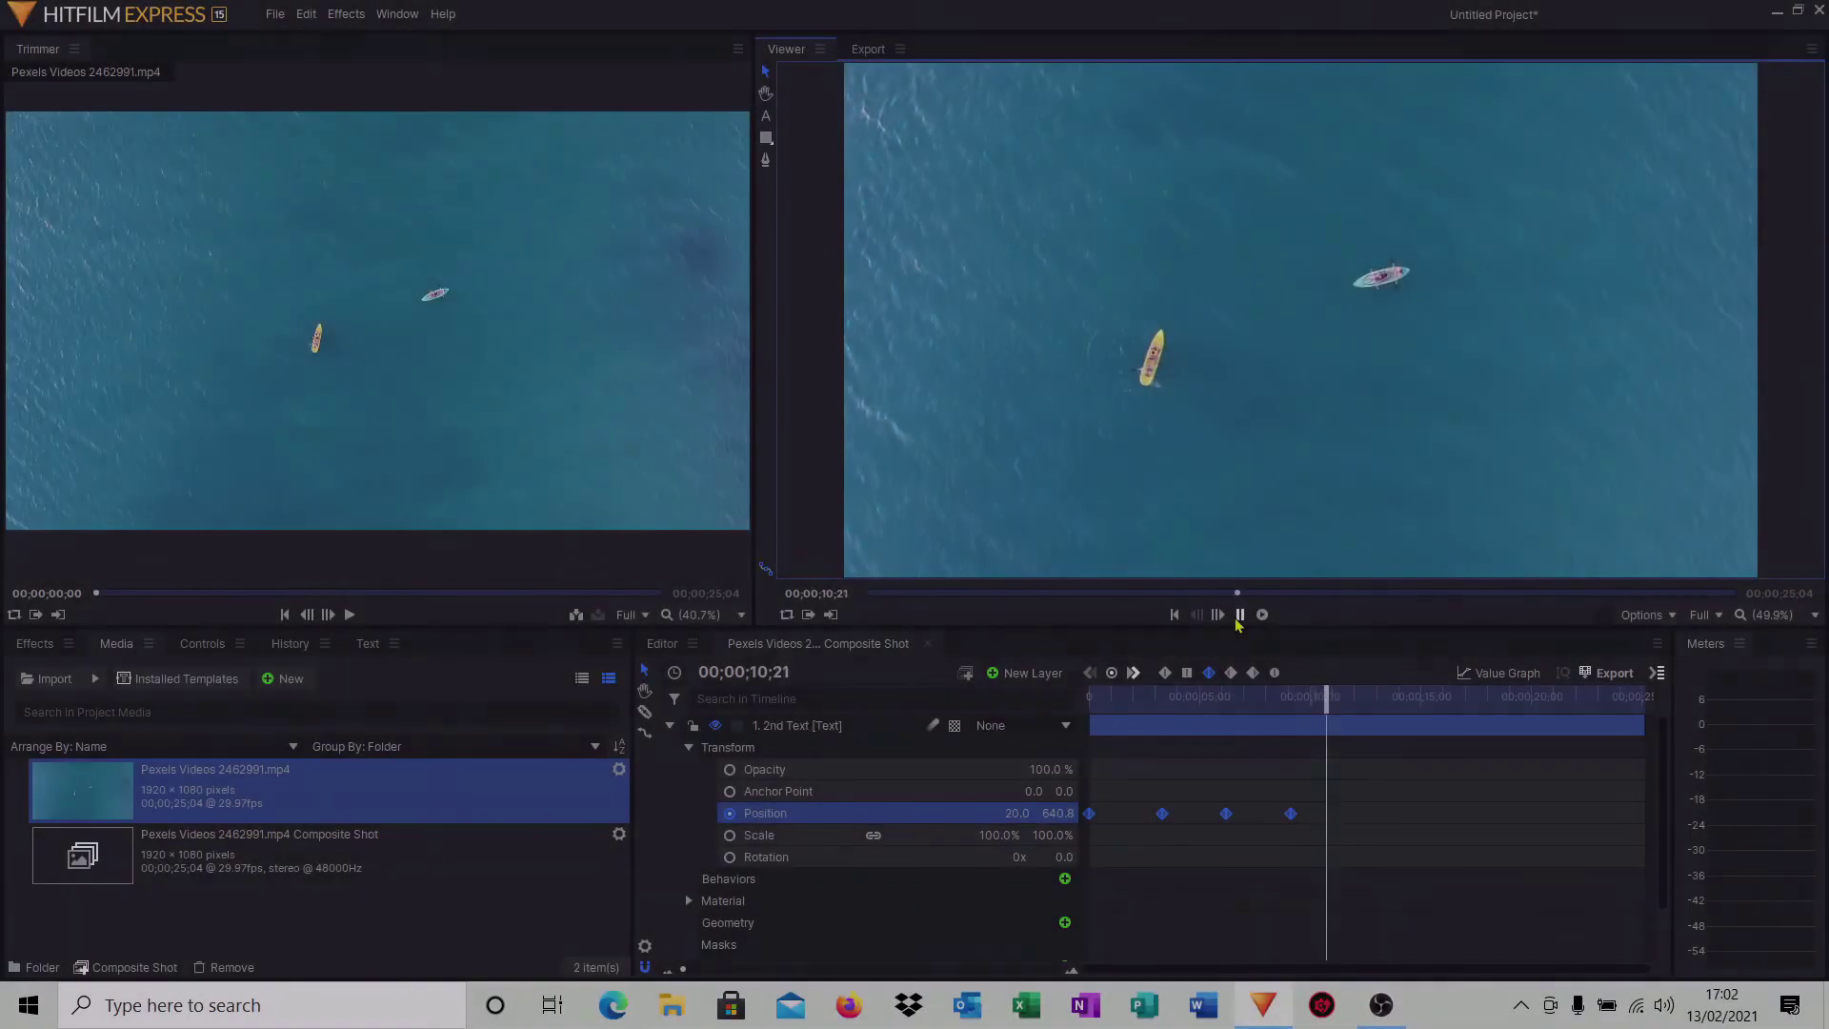
click(1239, 614)
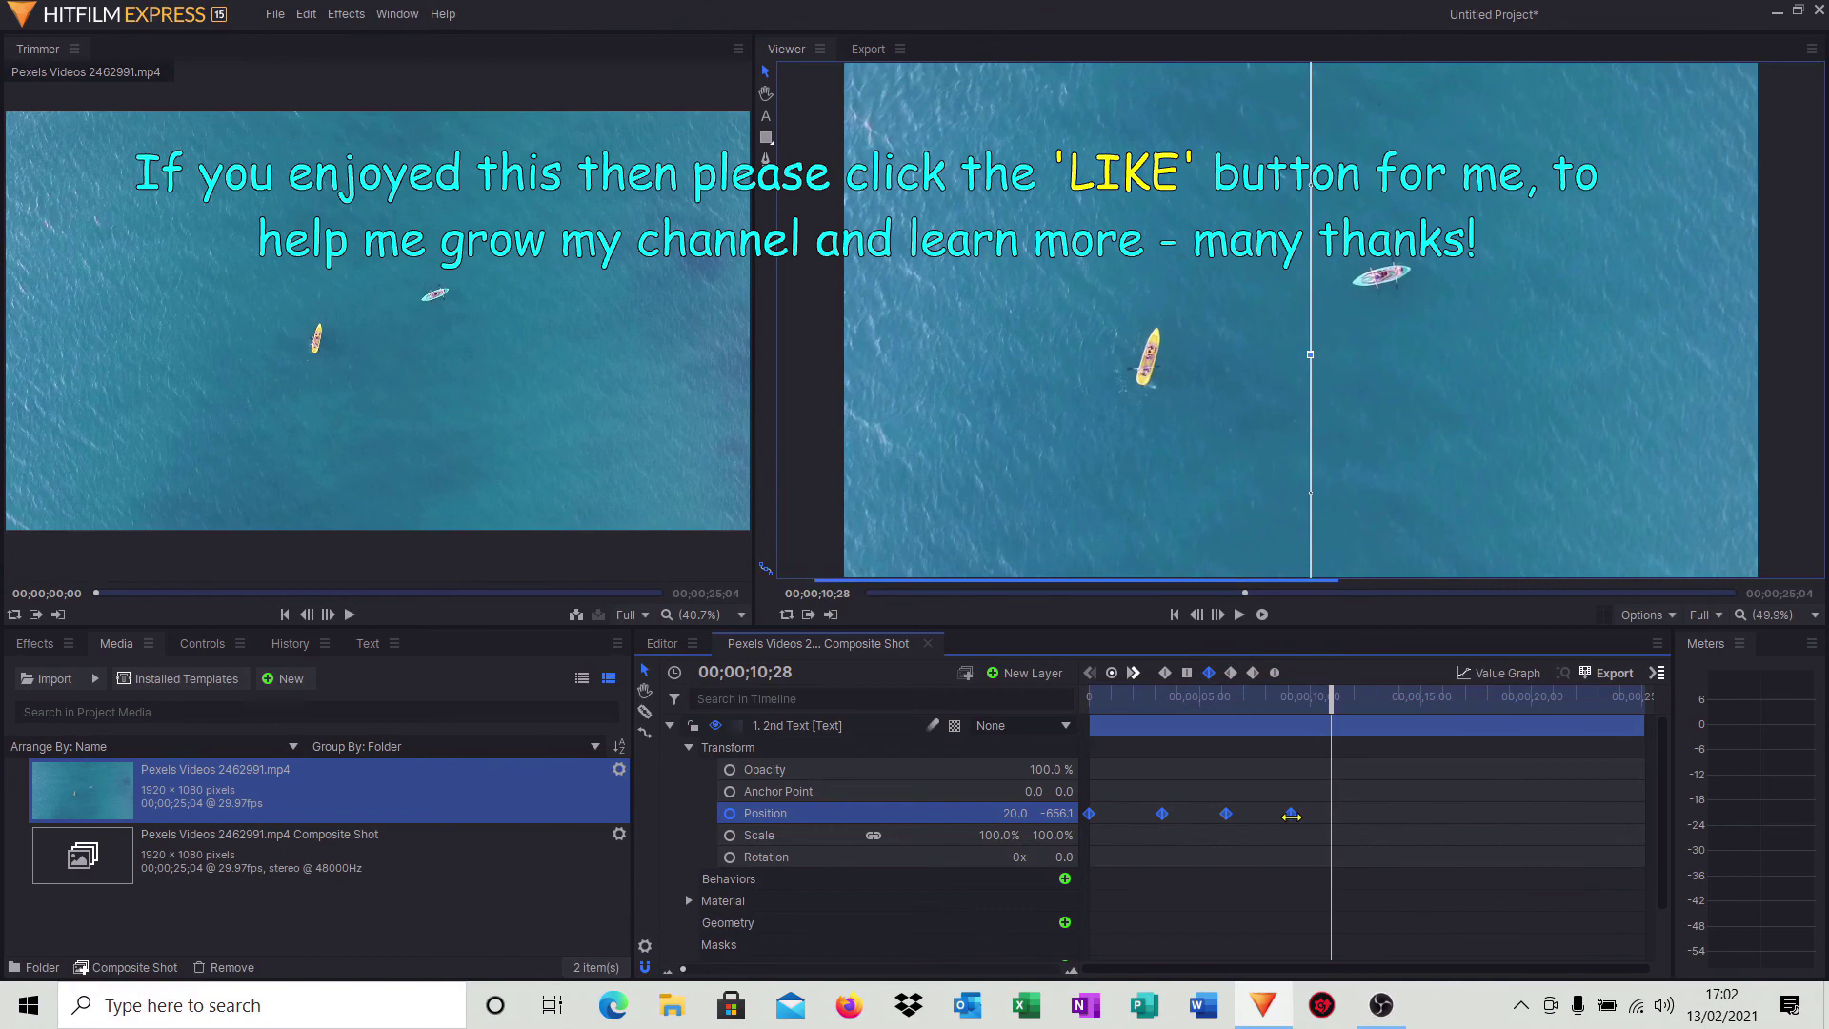
Shift the four selected Second Text Position keyframes a few frames later in the timeline
drag(1291, 815, 1301, 815)
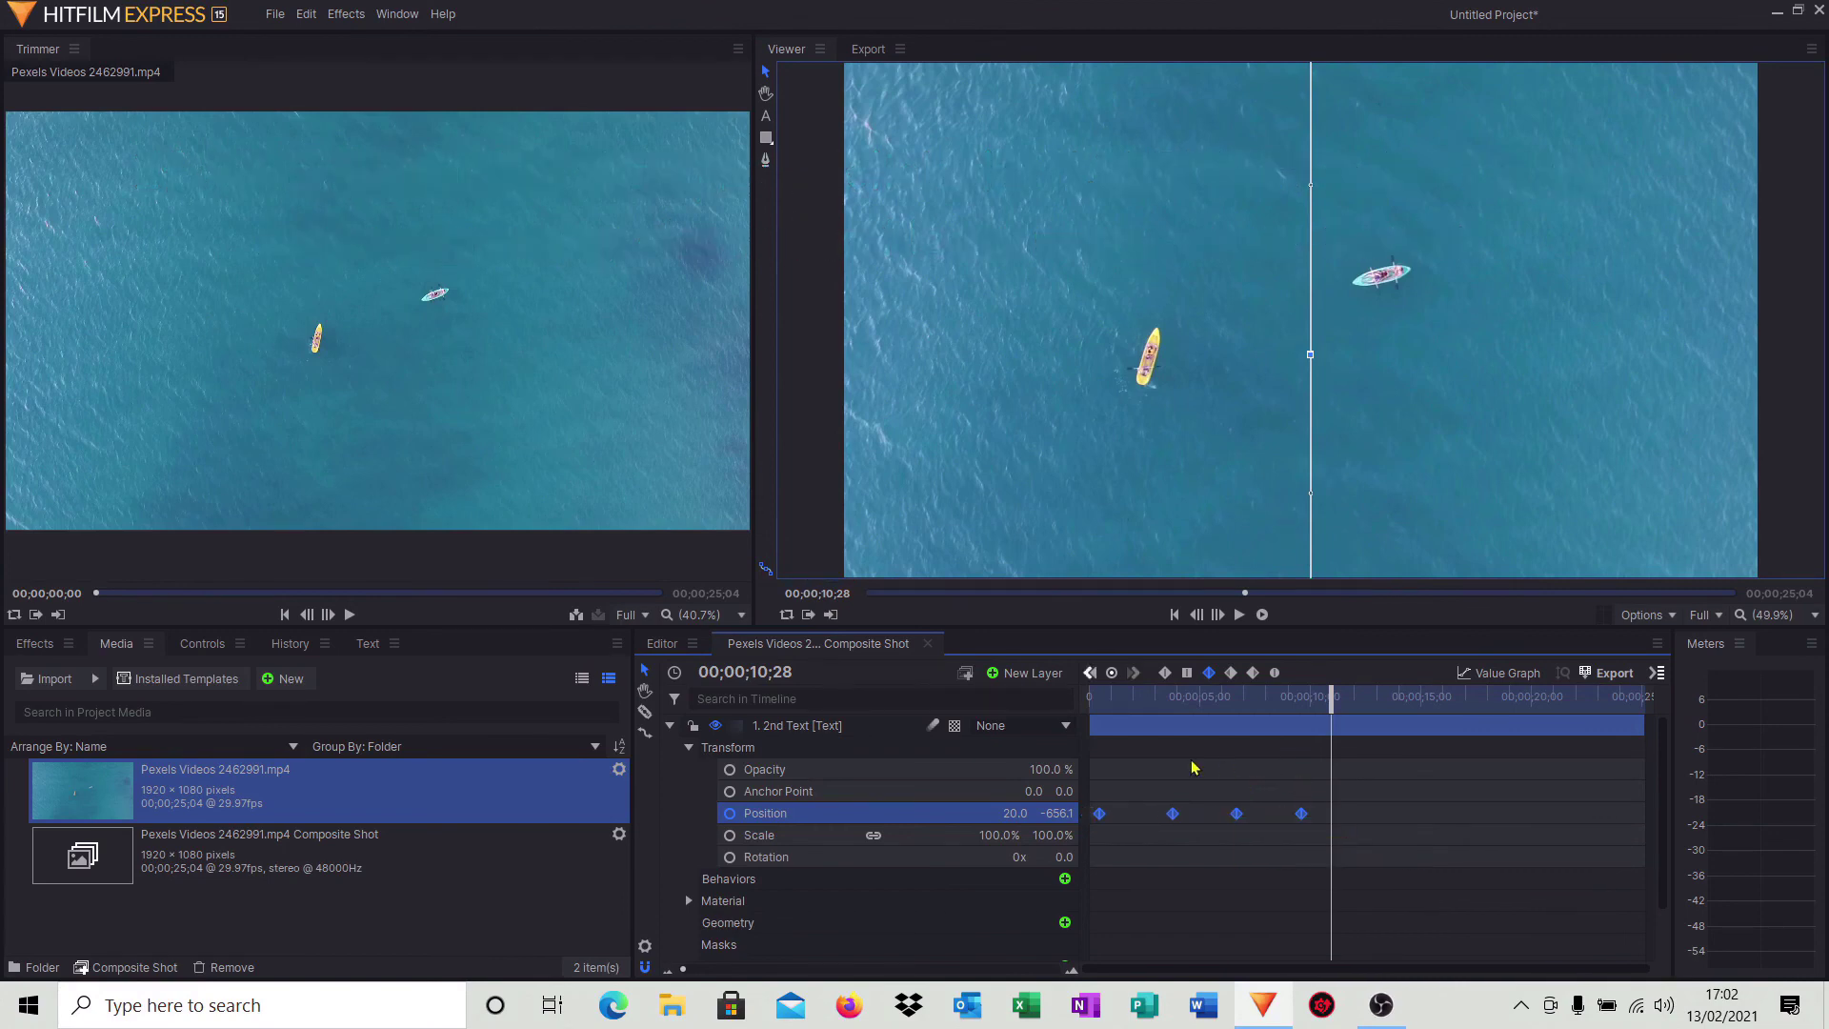